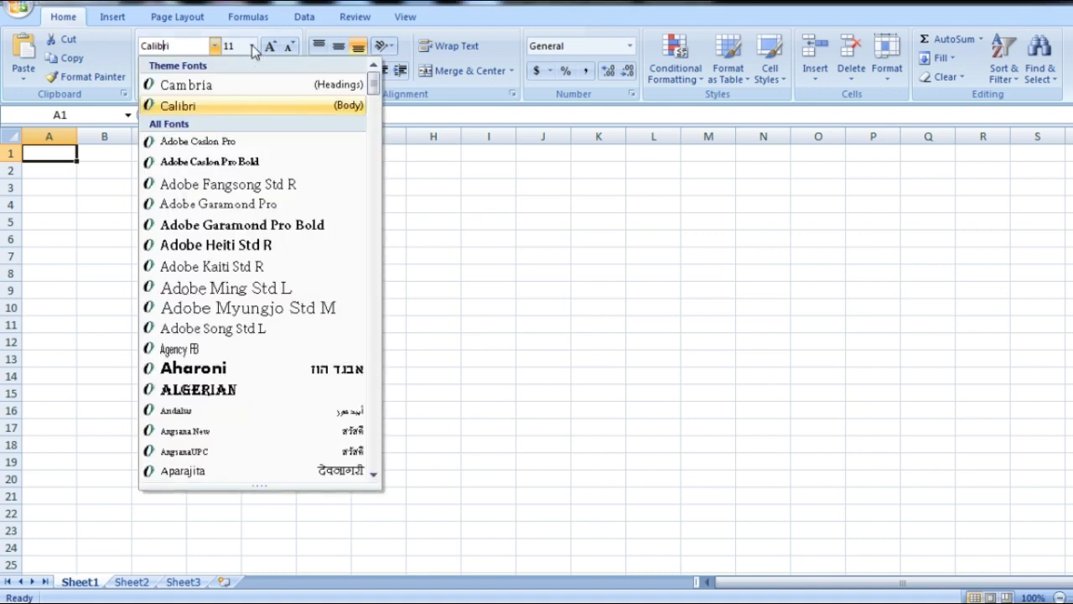
{"action": "left_click", "coordinate": [251, 46]}
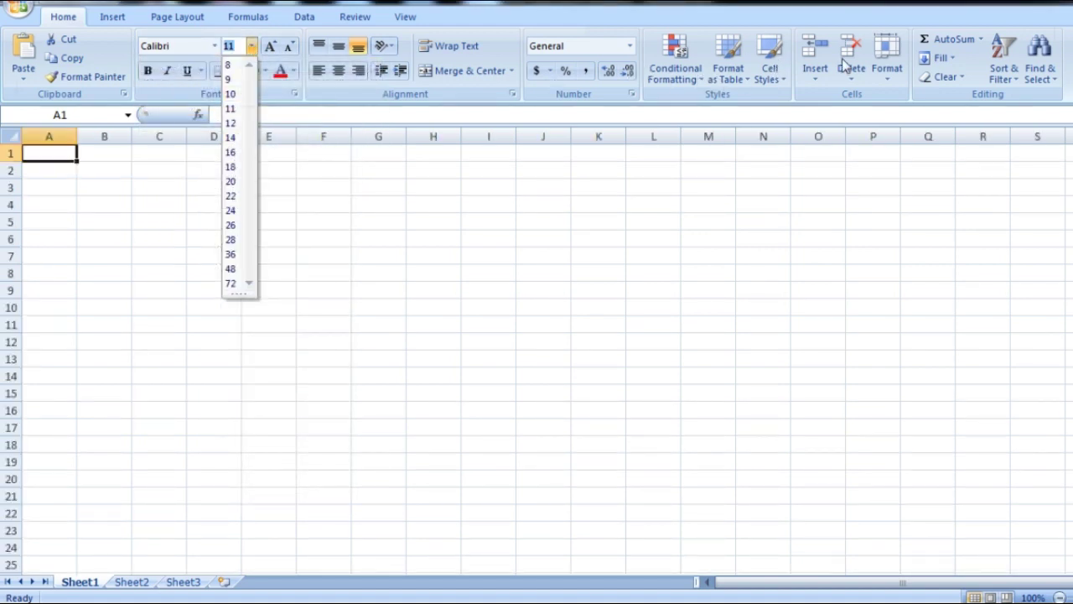
{"action": "left_click", "coordinate": [831, 210]}
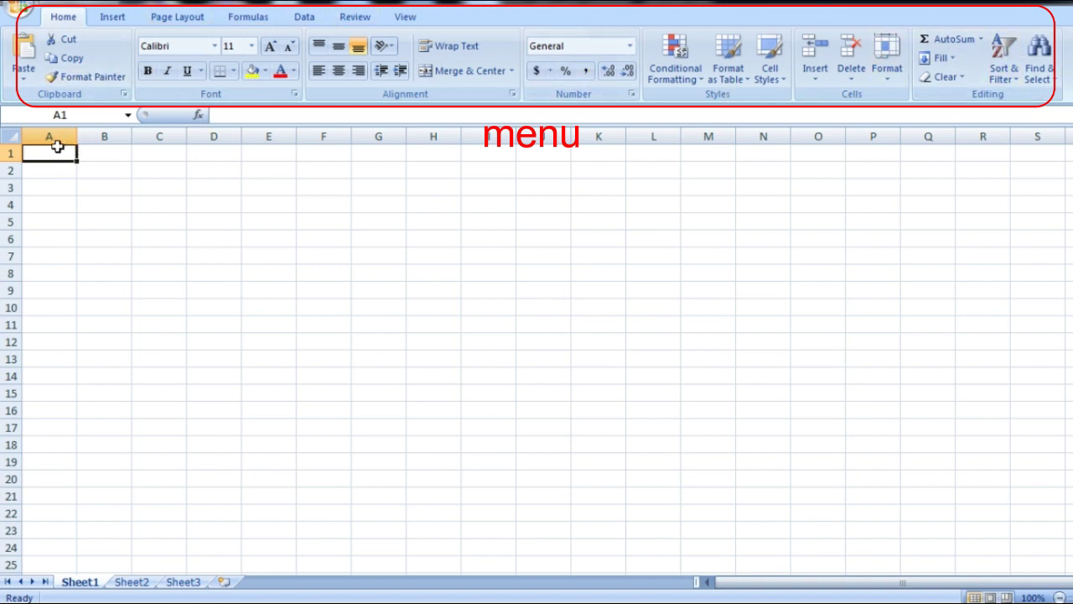
Step: Examine how individual cells in columns A, B and D and the whole of row 1 are selected on the blank sheet
{"action": "left_click", "coordinate": [45, 232]}
{"action": "left_click", "coordinate": [62, 160]}
{"action": "left_click", "coordinate": [104, 155]}
{"action": "left_click", "coordinate": [110, 190]}
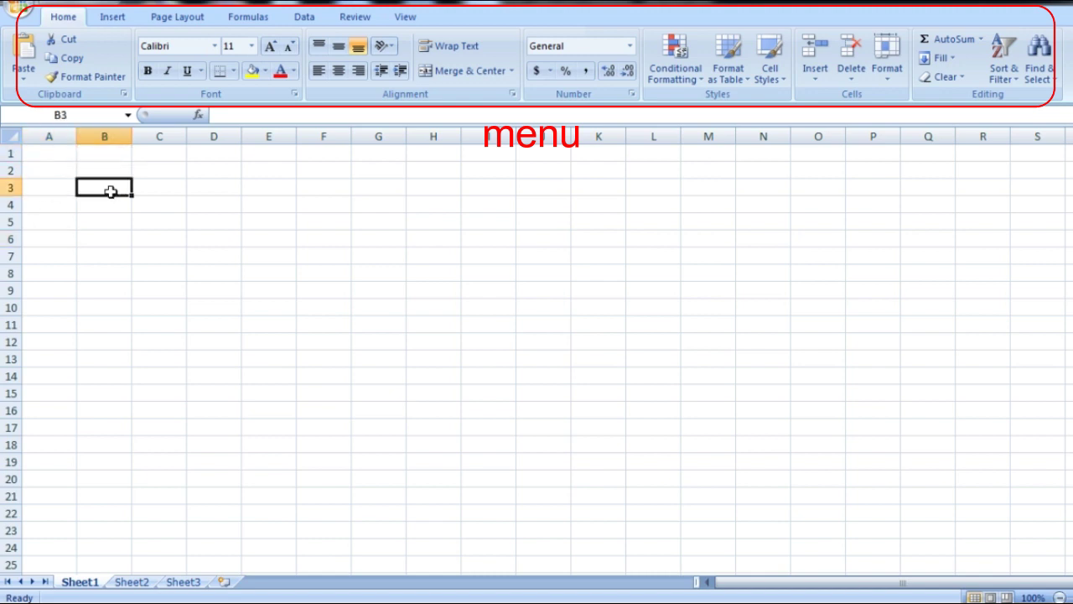
{"action": "left_click", "coordinate": [209, 184]}
{"action": "left_click", "coordinate": [211, 170]}
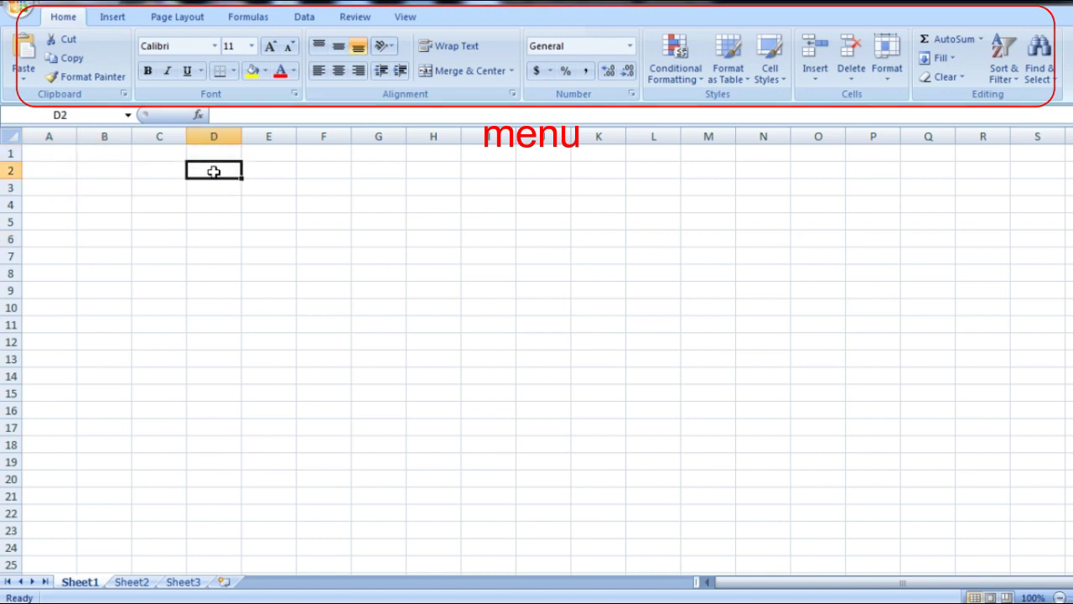
{"action": "left_click", "coordinate": [15, 151]}
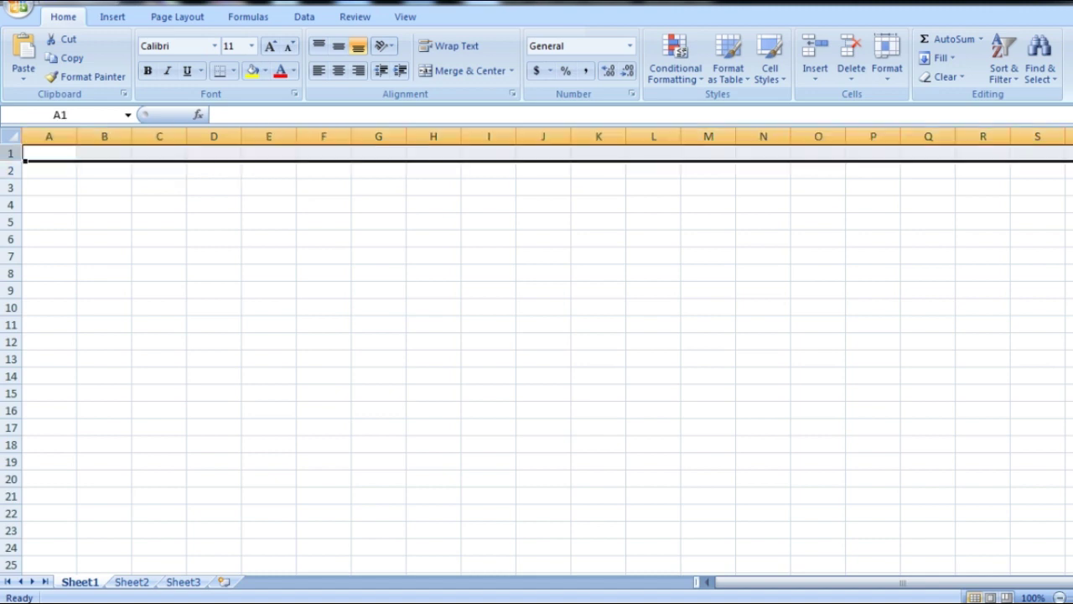
{"action": "left_click", "coordinate": [44, 156]}
{"action": "left_click", "coordinate": [48, 168]}
{"action": "left_click", "coordinate": [53, 185]}
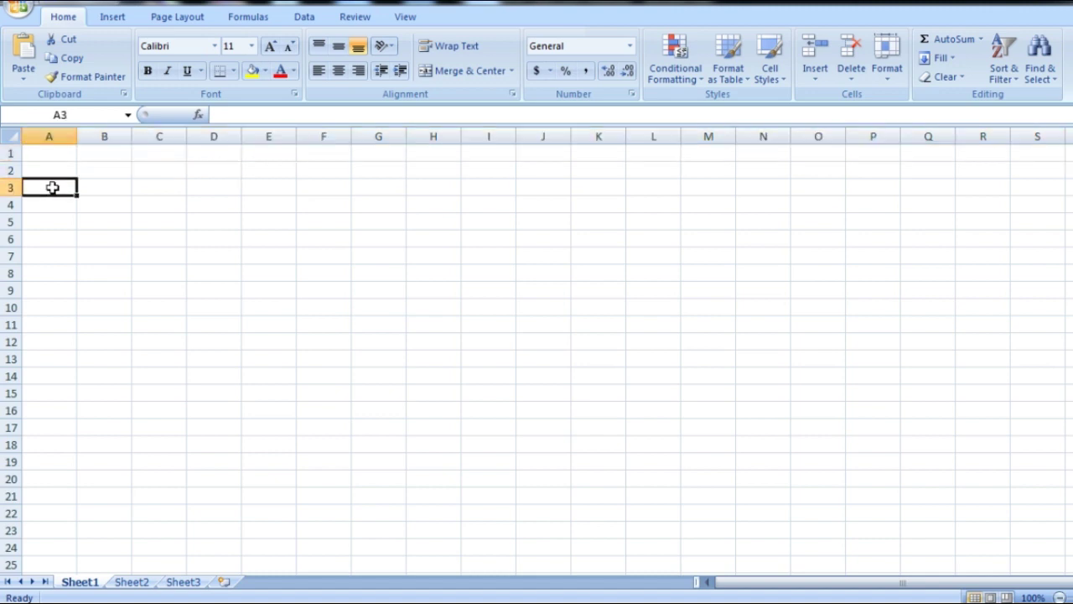
{"action": "left_click", "coordinate": [144, 187]}
{"action": "left_click", "coordinate": [52, 165]}
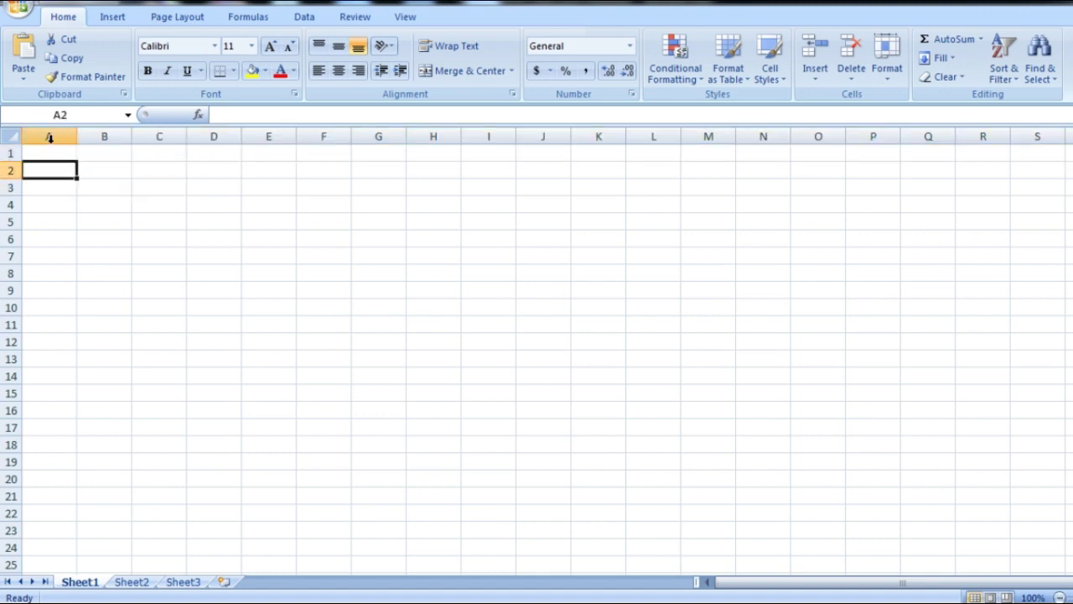
{"action": "left_click", "coordinate": [46, 155]}
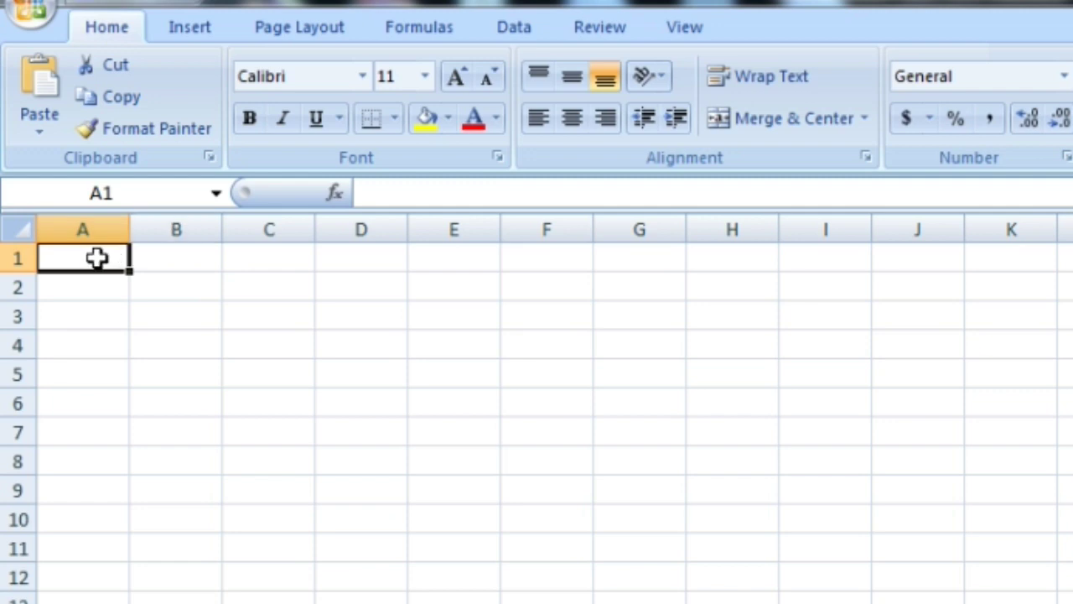
Step: Check the cell addresses of D4, A9, C7 and A2 in the Name Box
{"action": "left_click", "coordinate": [344, 350]}
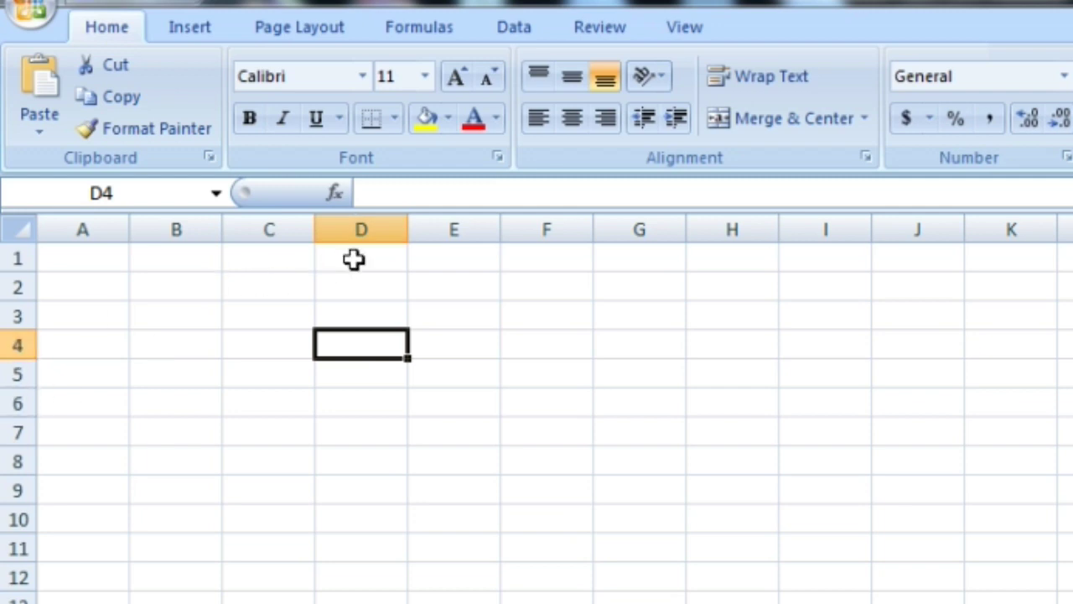
{"action": "left_click", "coordinate": [98, 489]}
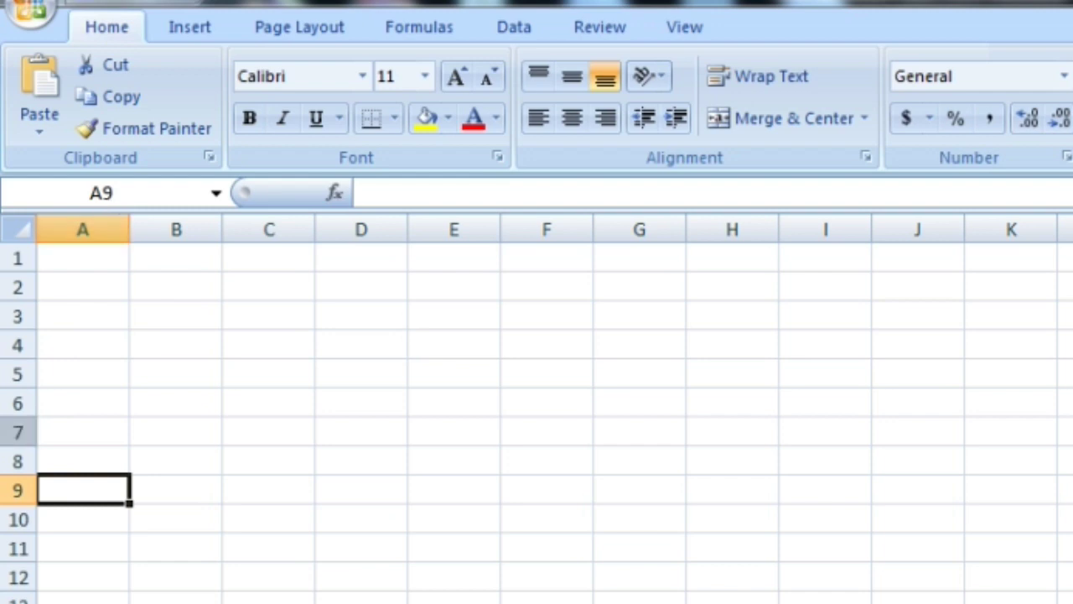
{"action": "left_click", "coordinate": [119, 195]}
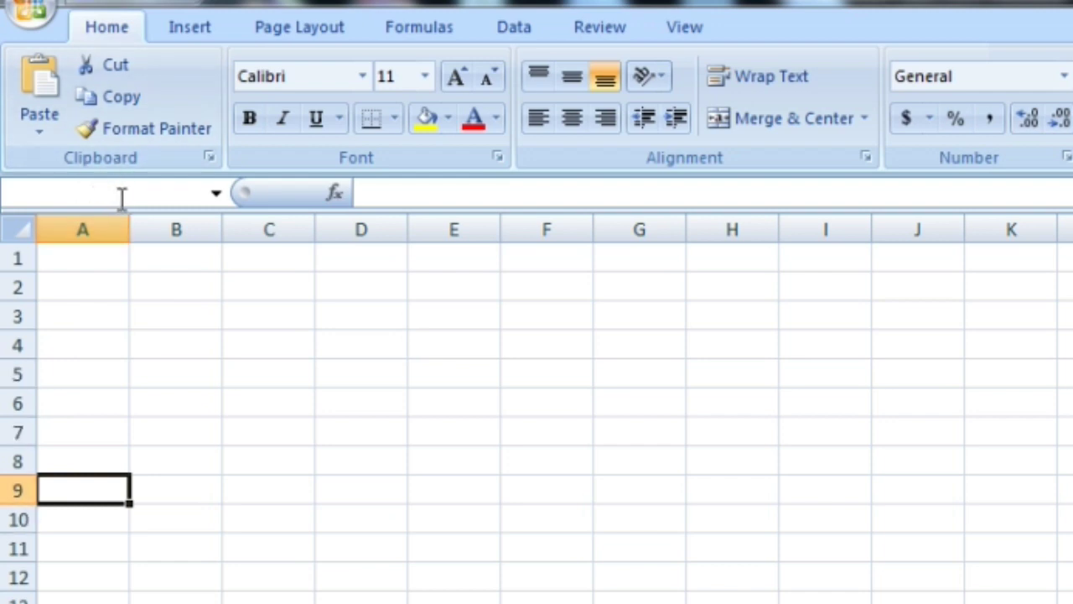
{"action": "left_click", "coordinate": [295, 422]}
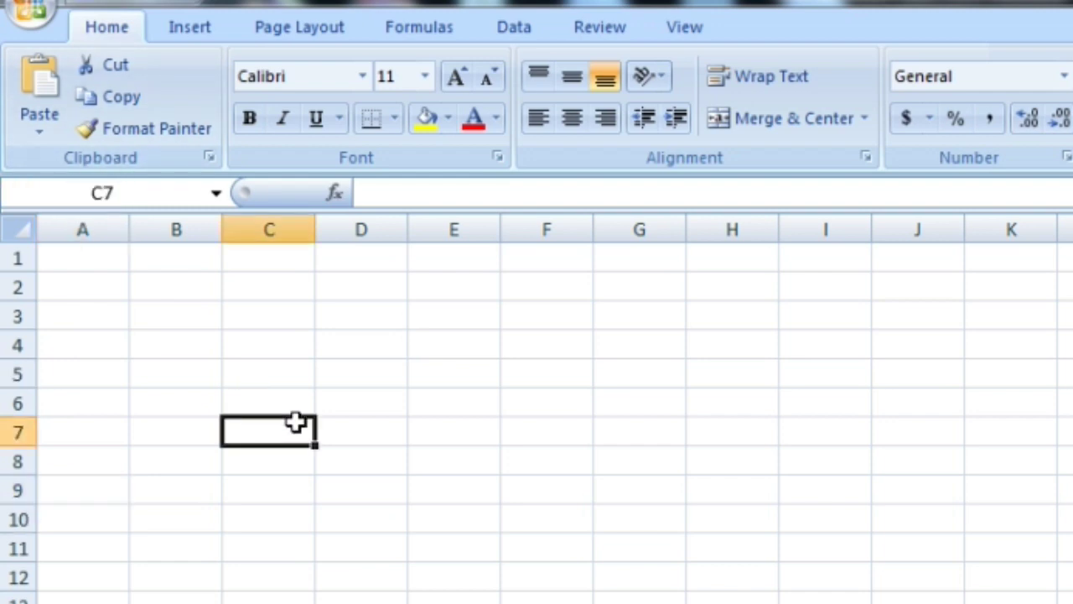
{"action": "left_click", "coordinate": [67, 281]}
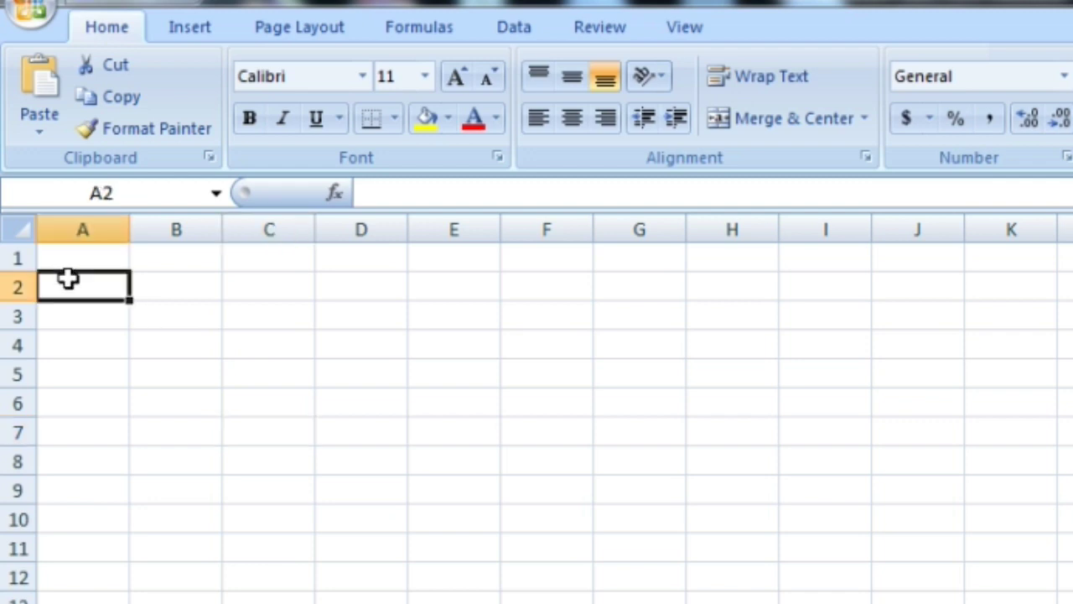
Step: Enter the column headers "Name" in cell A1 and "Marks of unit 1" in cell B1
{"action": "left_click", "coordinate": [65, 264]}
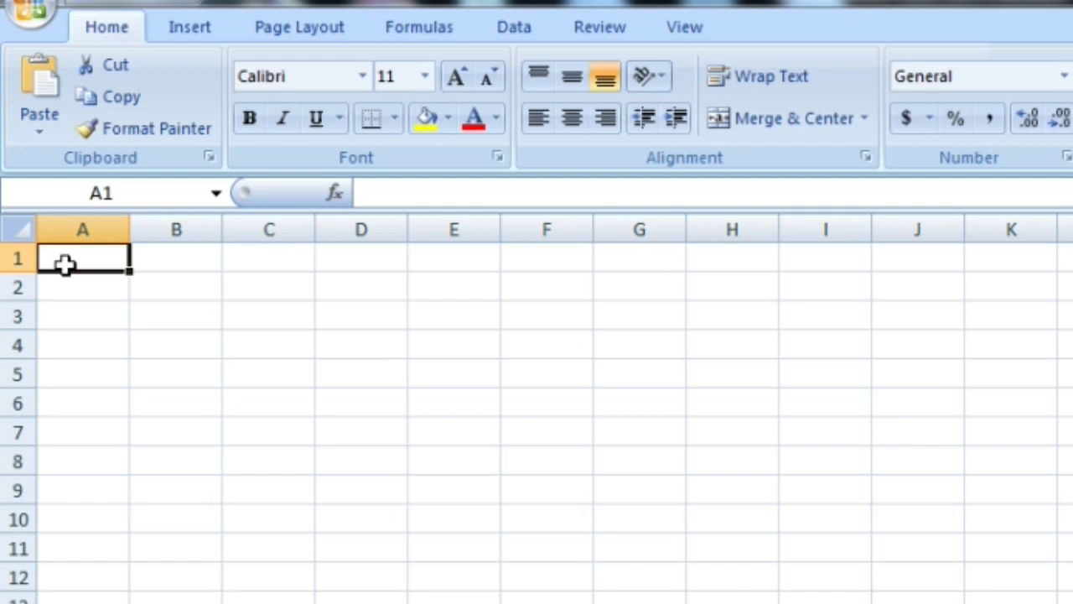
{"action": "type", "text": "Name"}
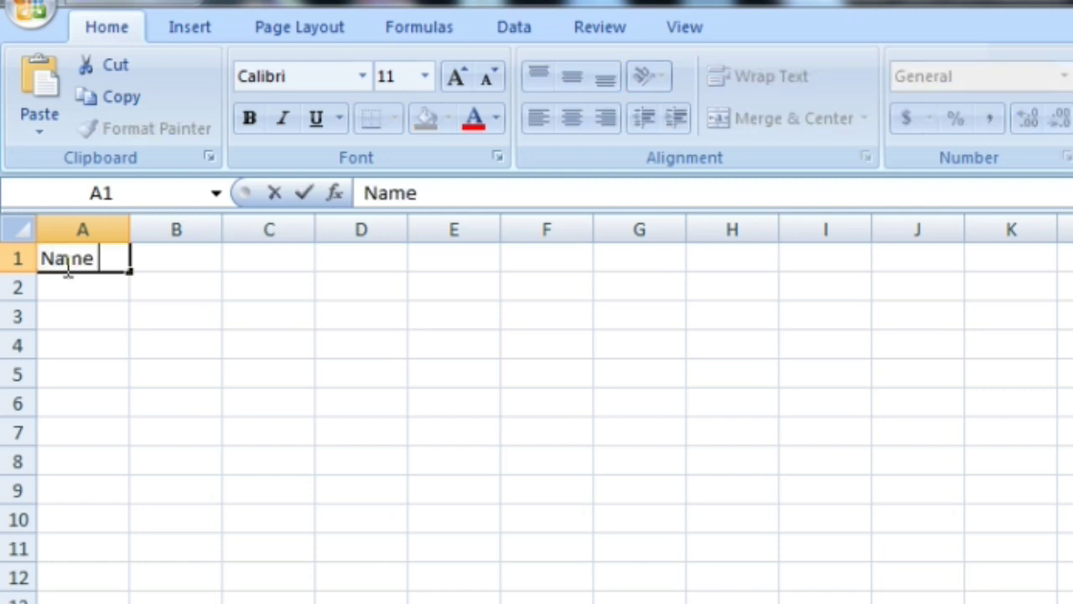
{"action": "left_click", "coordinate": [198, 257]}
{"action": "type", "text": "Ma"}
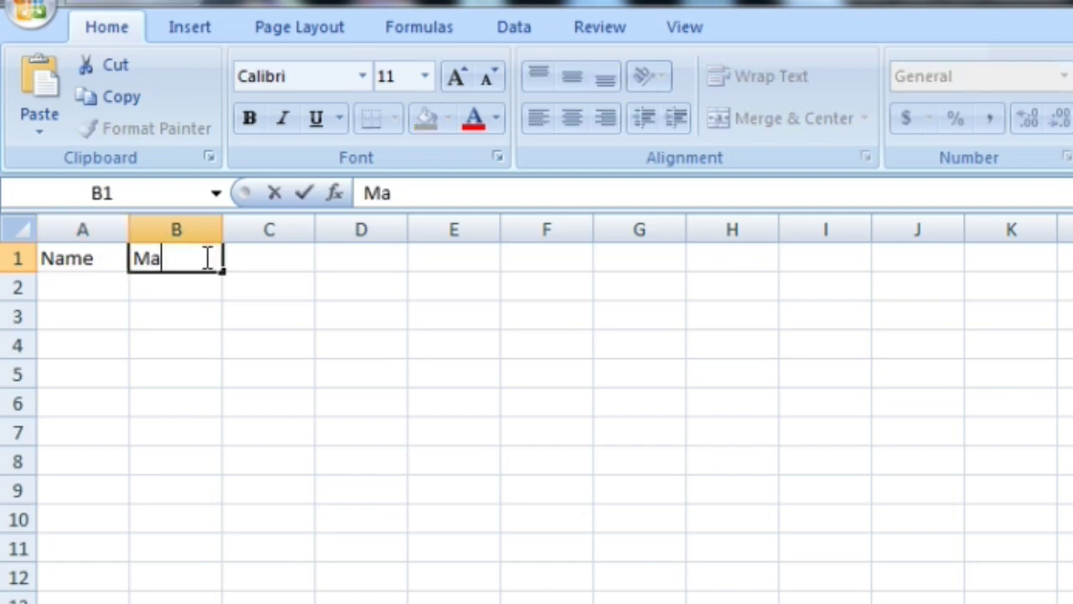
{"action": "type", "text": "rks"}
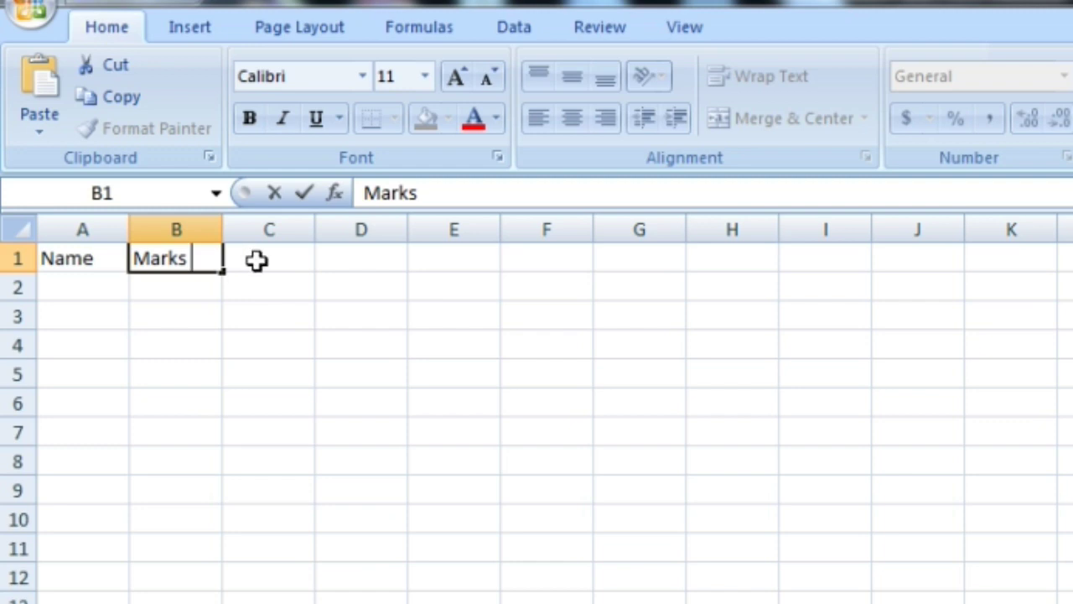
{"action": "type", "text": " of"}
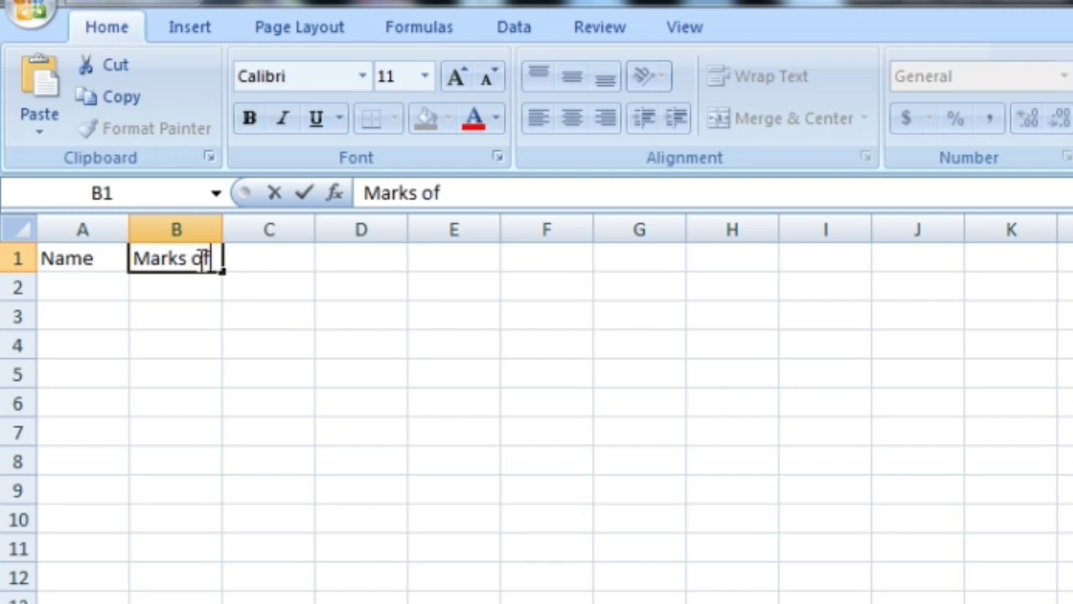
{"action": "type", "text": " unit 1"}
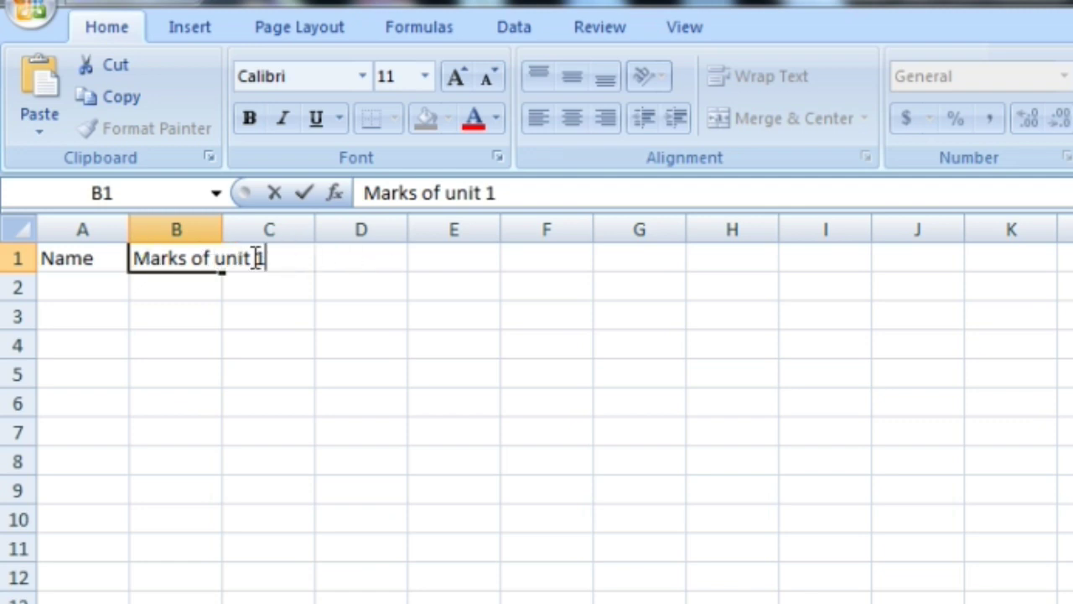
{"action": "left_click", "coordinate": [344, 258]}
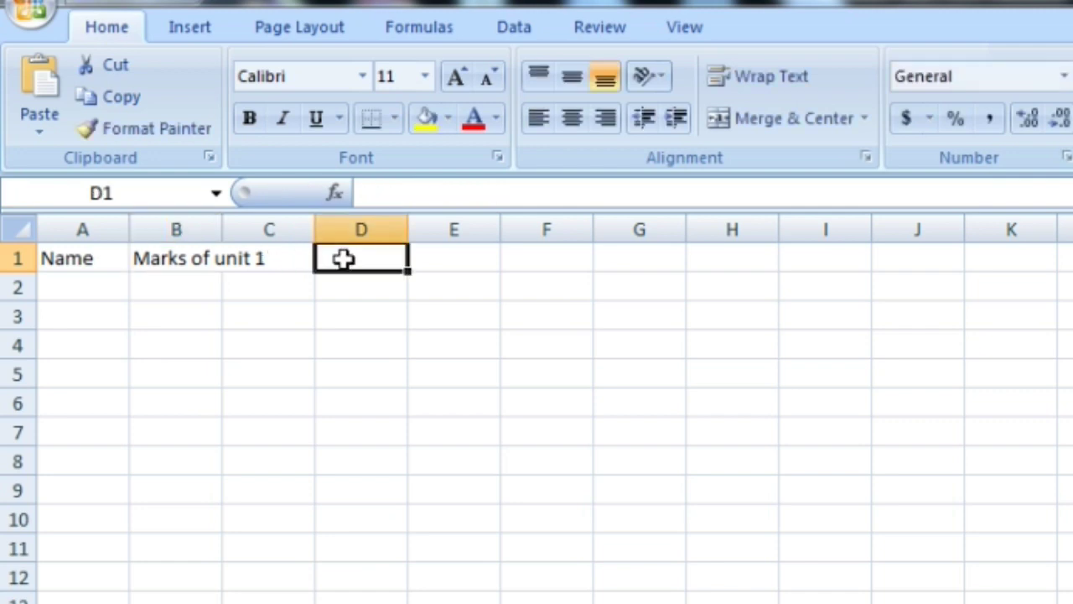
Step: Enter the header "unit 2" in cell C1 and replace the header in B1 with "unit 1"
{"action": "left_click", "coordinate": [302, 260]}
{"action": "double_click", "coordinate": [302, 260]}
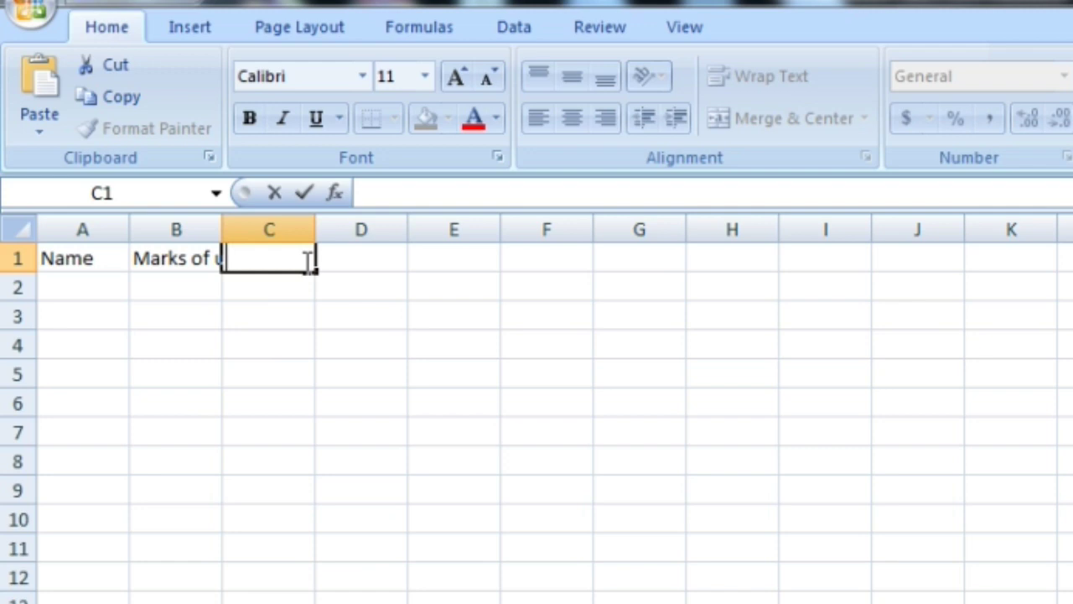
{"action": "type", "text": "unit 2"}
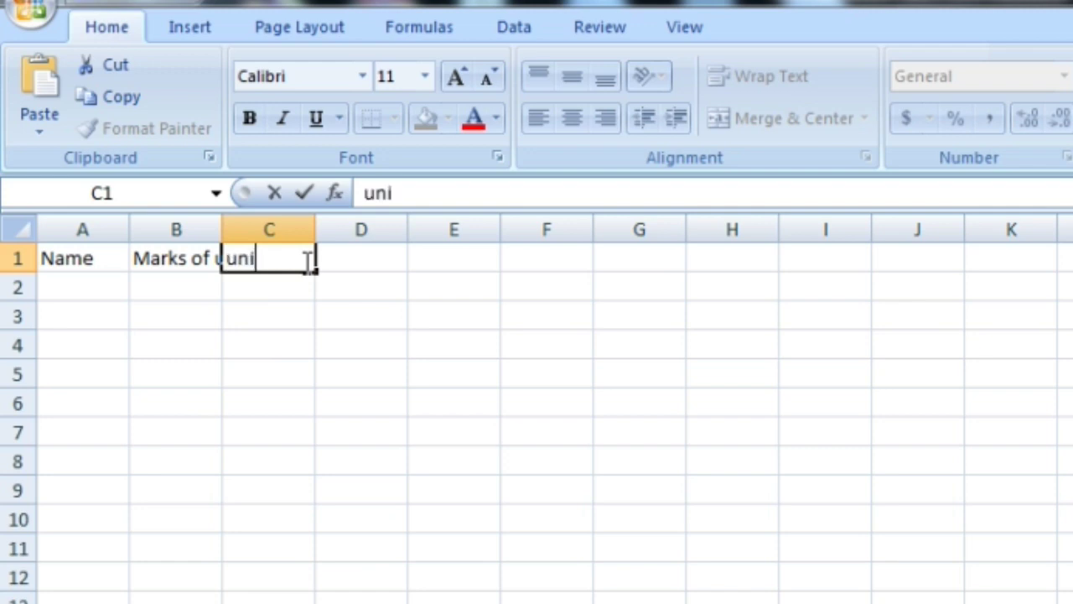
{"action": "left_click", "coordinate": [214, 258]}
{"action": "type", "text": "uni"}
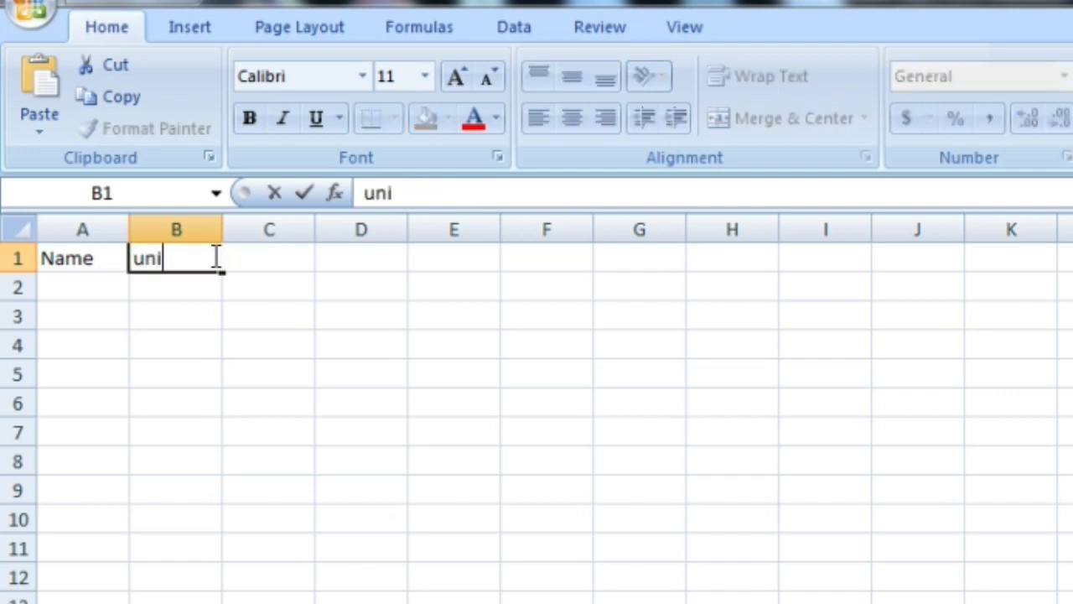
{"action": "type", "text": "t 1"}
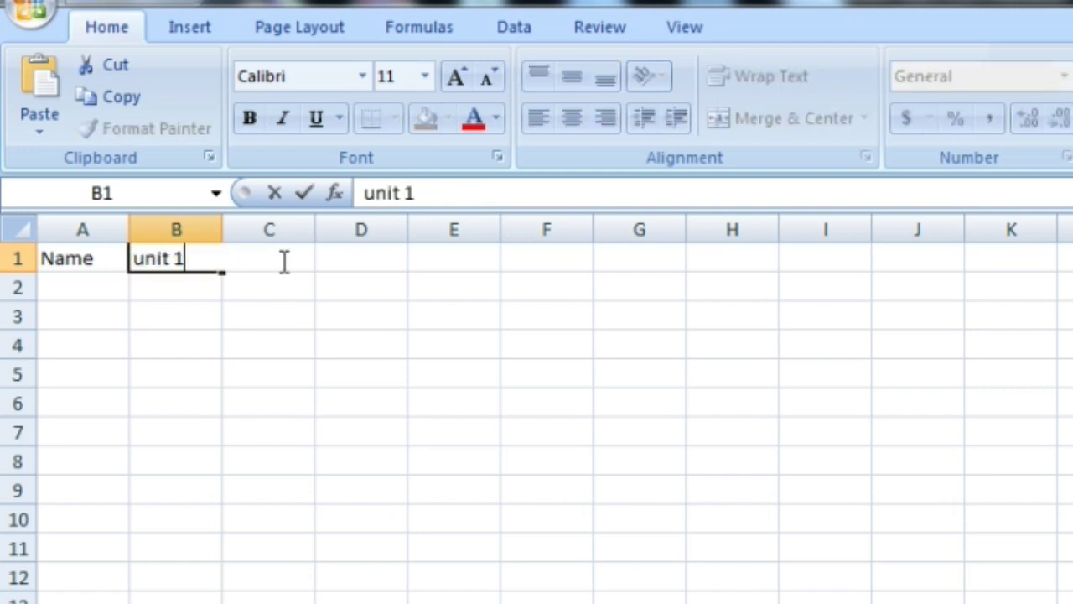
{"action": "left_click", "coordinate": [340, 265]}
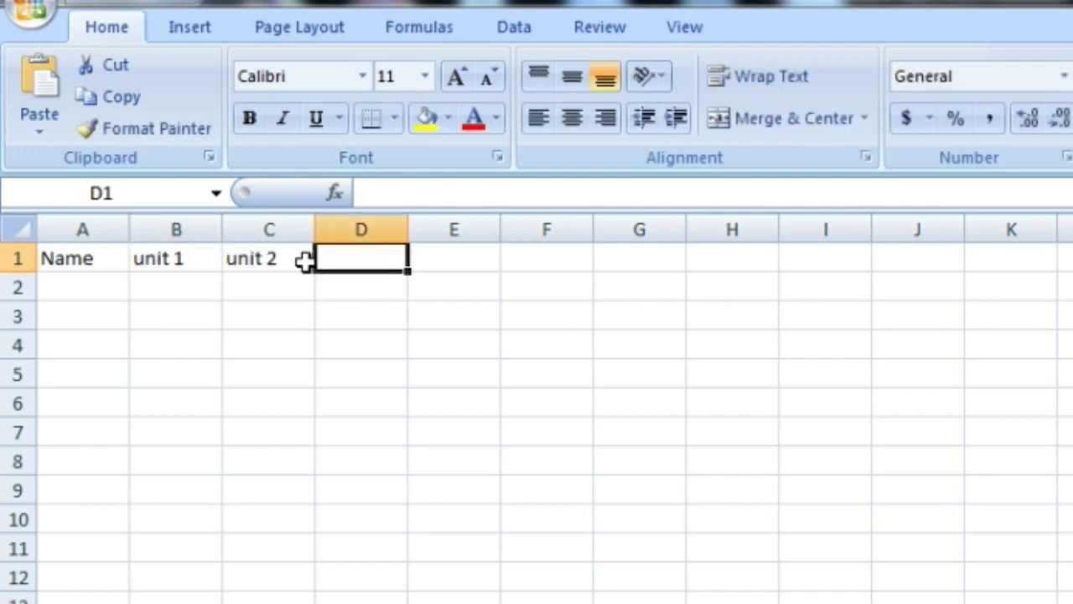
{"action": "left_click", "coordinate": [303, 261]}
Step: Fill row 2 with the student's first name, 35 for unit 1 and 33 for unit 2
{"action": "left_click", "coordinate": [109, 284]}
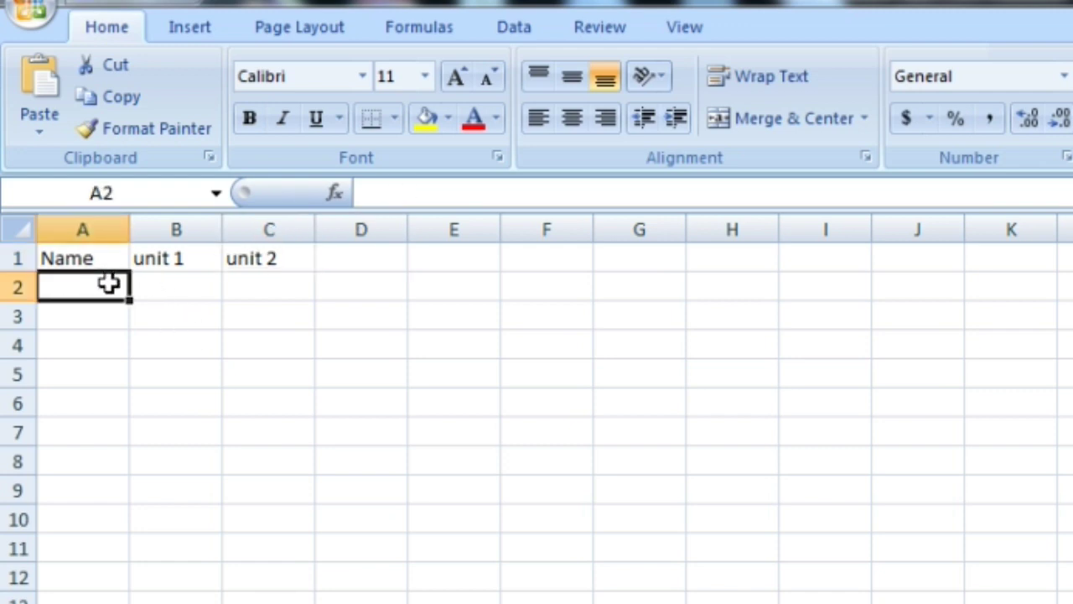
{"action": "type", "text": "Ankita"}
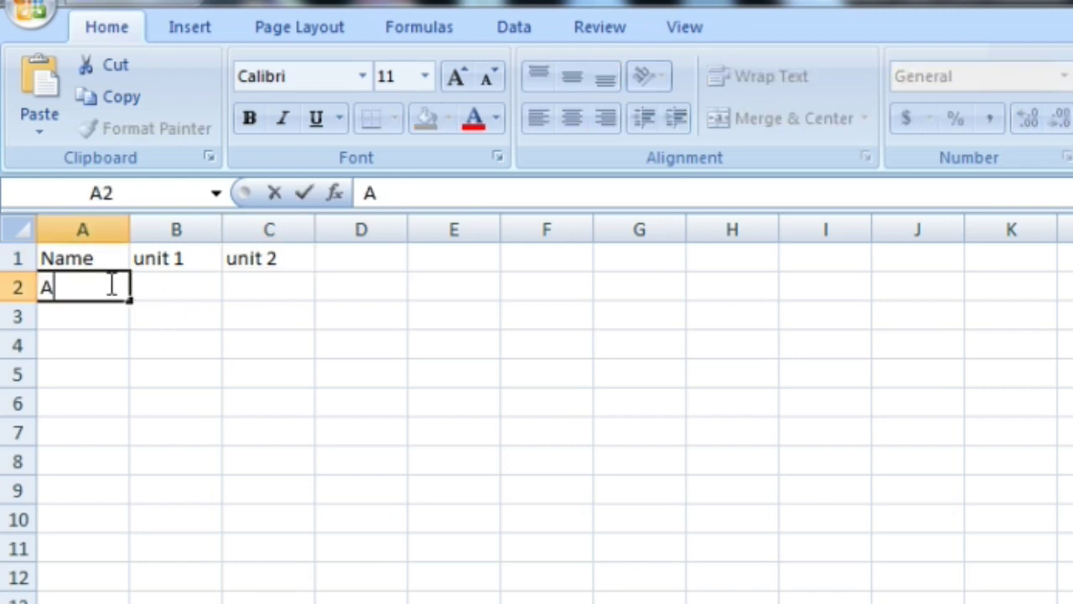
{"action": "left_click", "coordinate": [181, 286]}
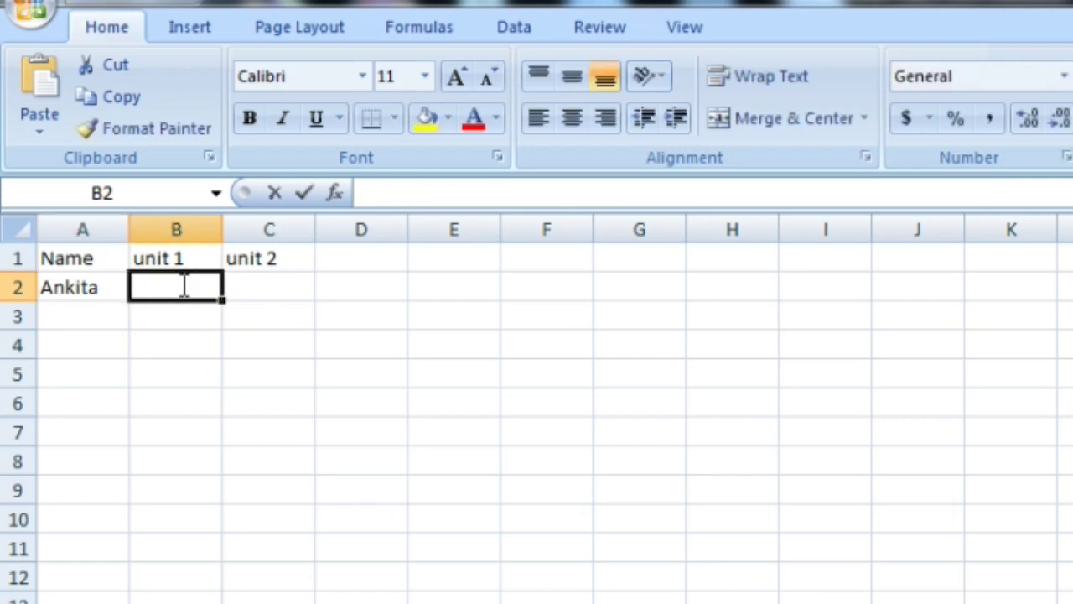
{"action": "type", "text": "35"}
{"action": "left_click", "coordinate": [283, 285]}
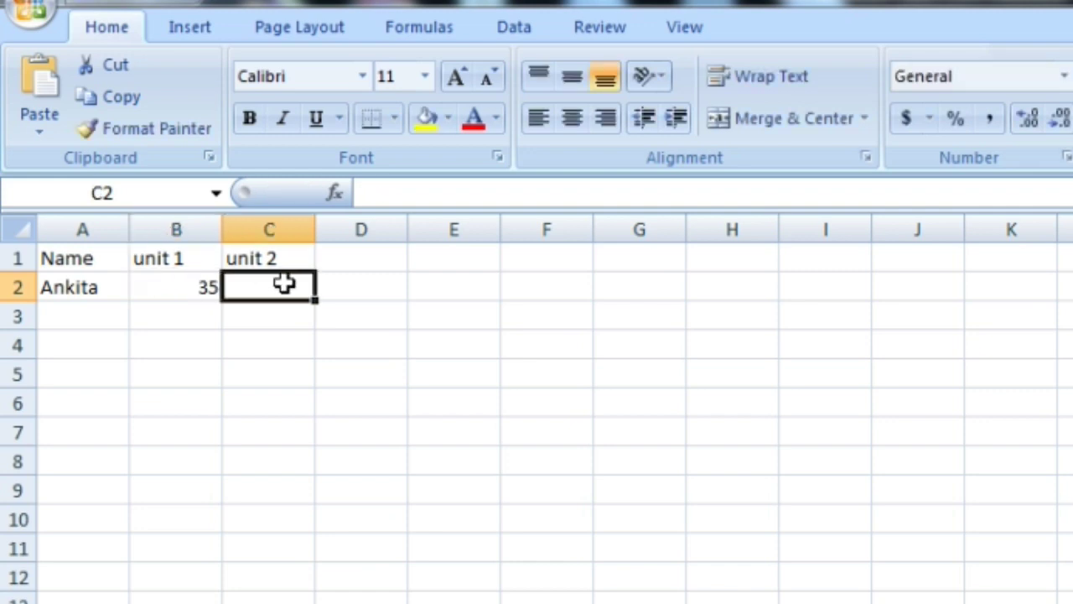
{"action": "type", "text": "3"}
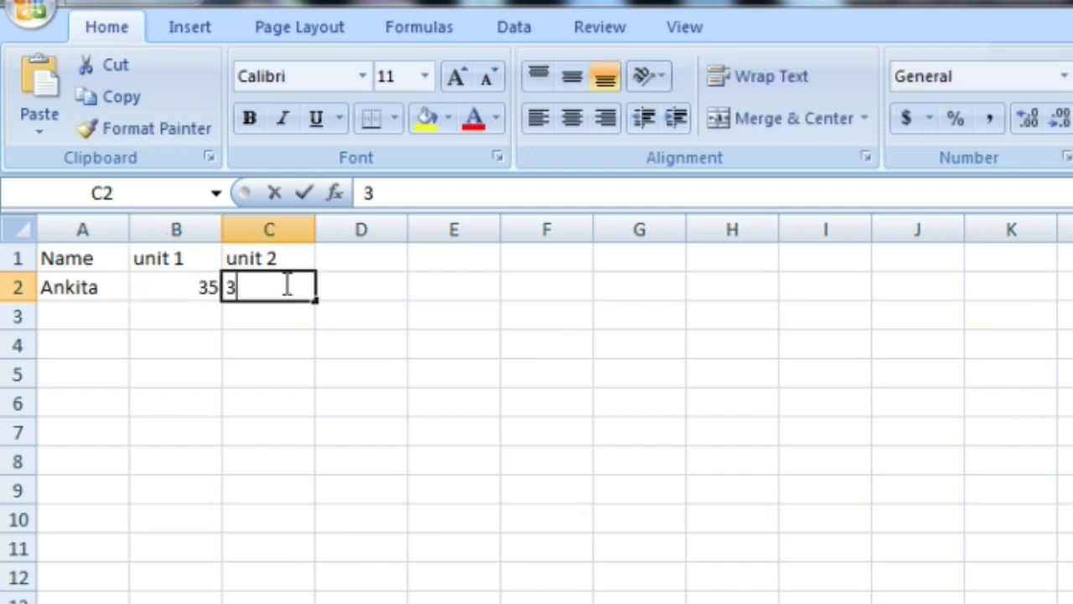
{"action": "type", "text": "3"}
{"action": "left_click", "coordinate": [95, 318]}
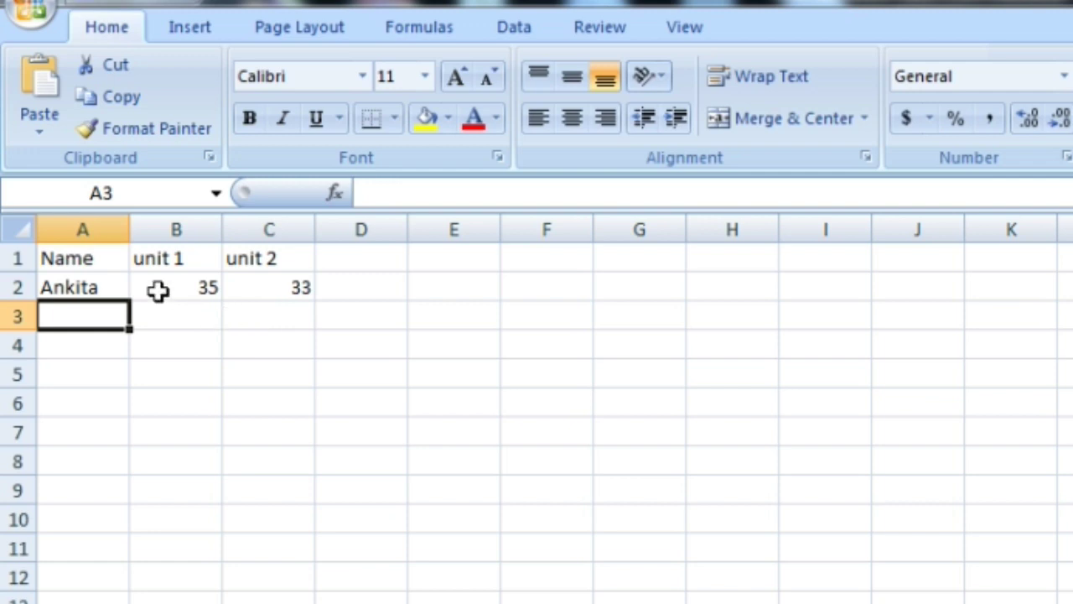
Step: Review the student's entries in row 2 and add the column header "total" in cell D1
{"action": "left_click", "coordinate": [115, 288]}
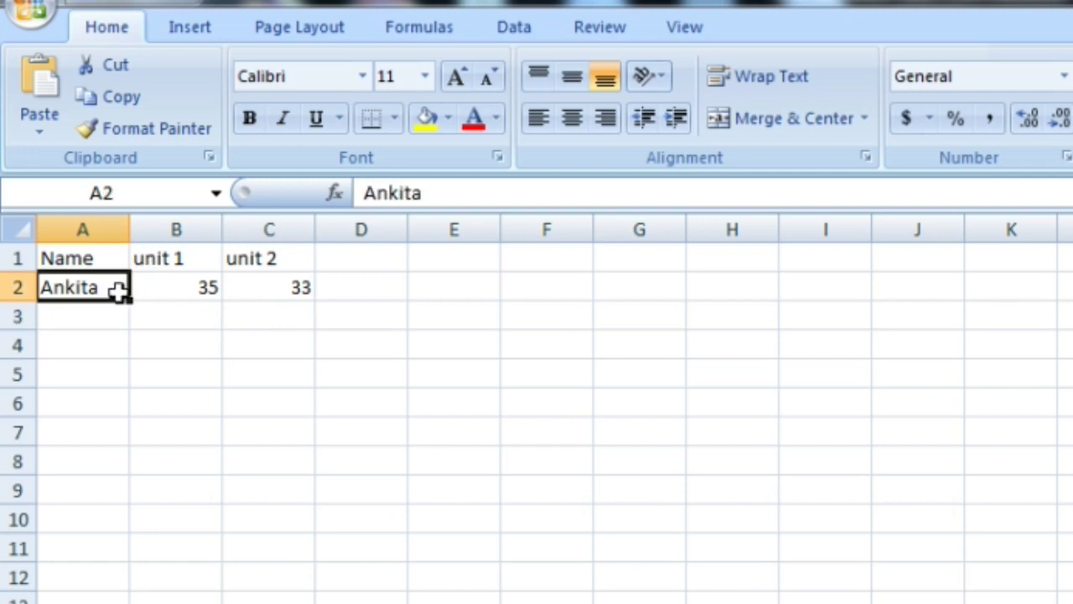
{"action": "left_click", "coordinate": [207, 291]}
{"action": "left_click", "coordinate": [257, 288]}
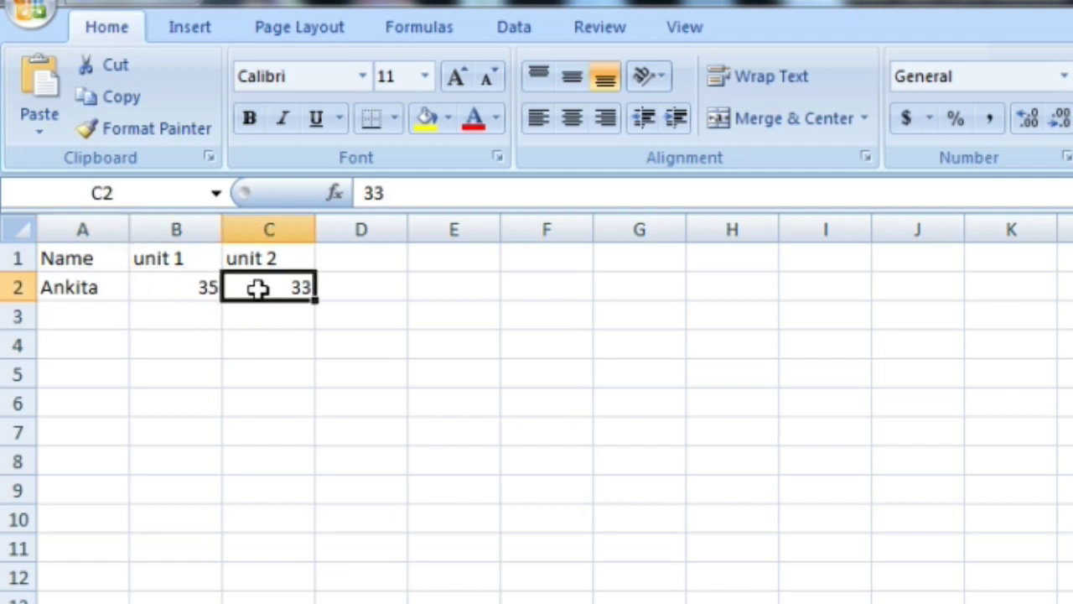
{"action": "left_click", "coordinate": [385, 258]}
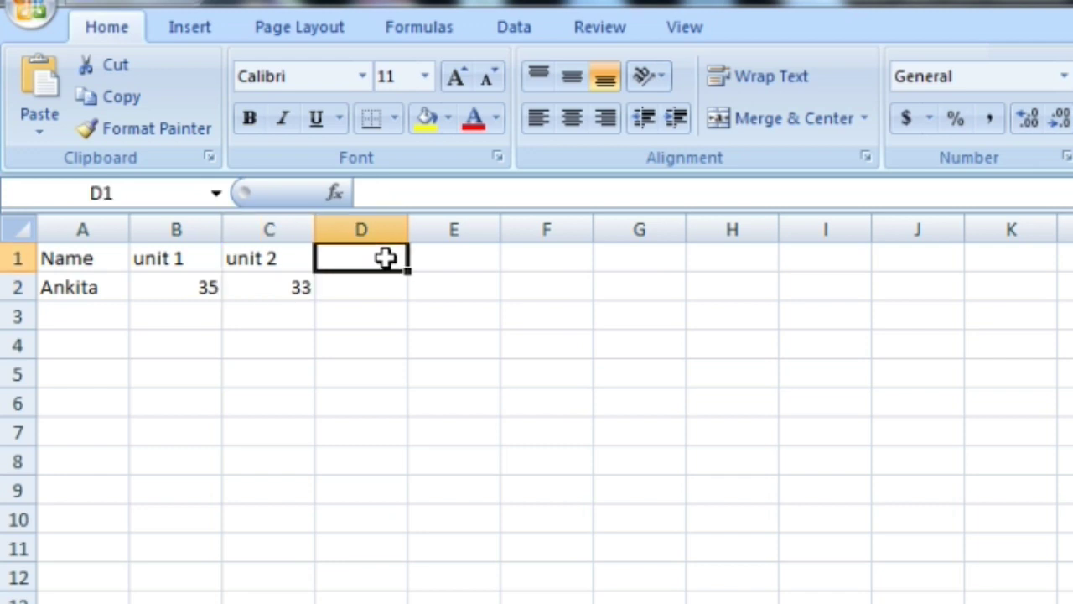
{"action": "type", "text": "total"}
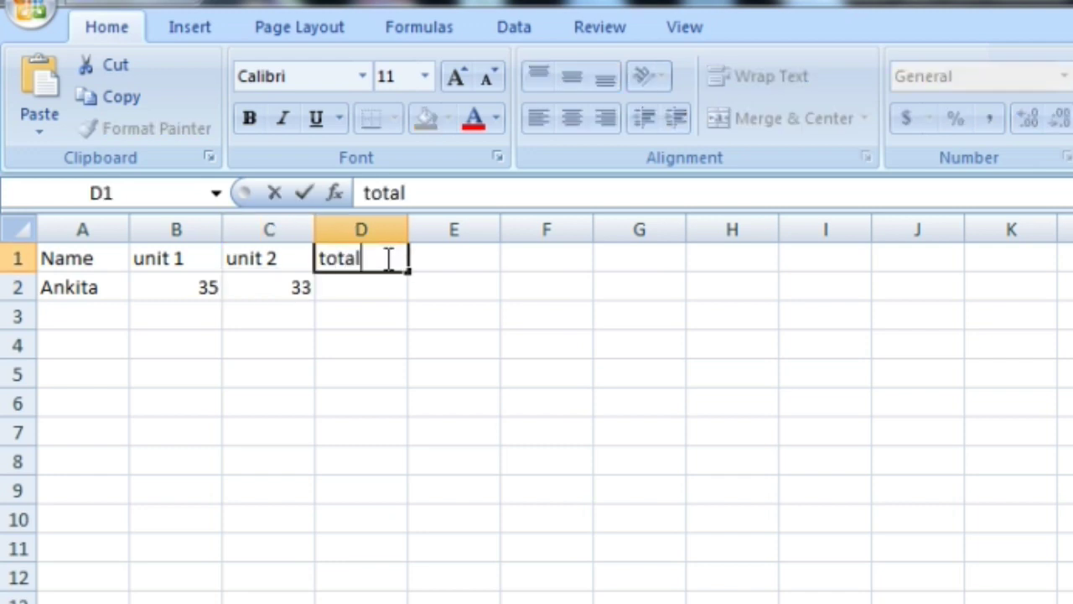
Step: Calculate the first student's total in D2 by adding the two unit marks with the formula =B2+C2
{"action": "left_click", "coordinate": [375, 287]}
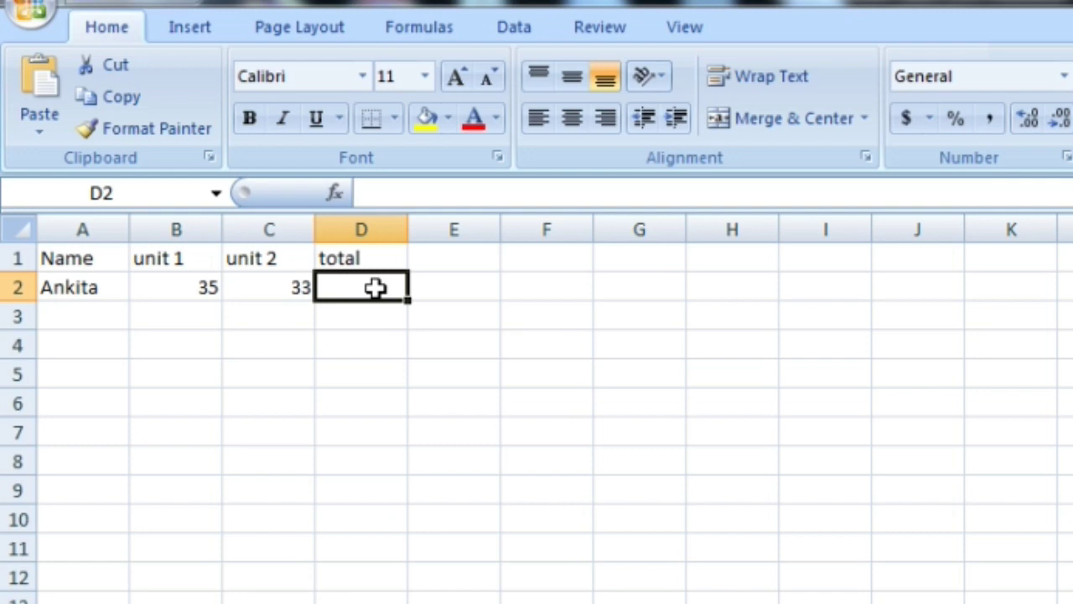
{"action": "type", "text": "="}
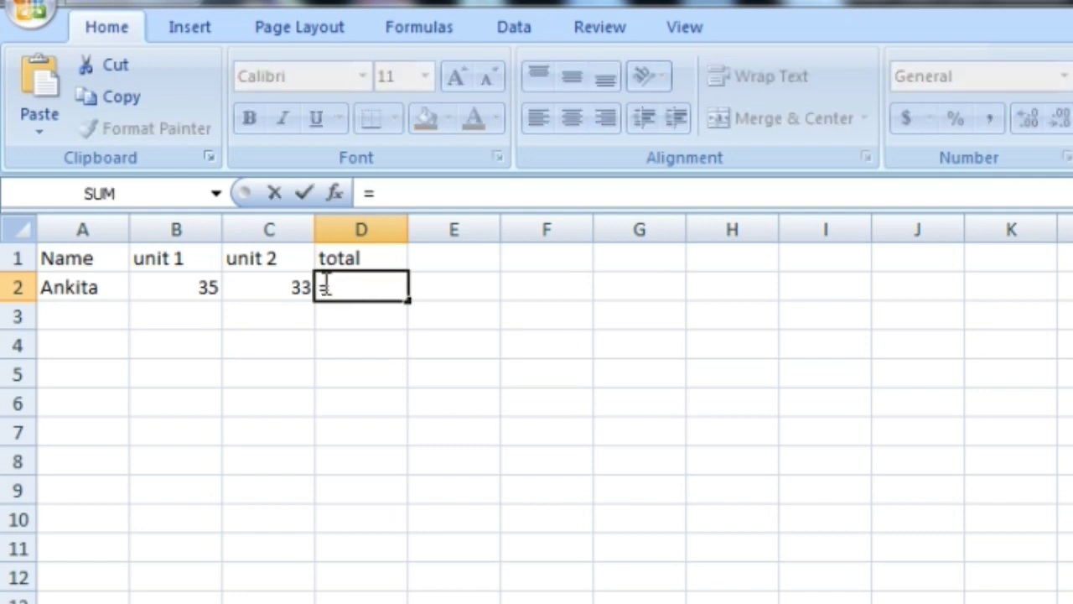
{"action": "left_click", "coordinate": [195, 284]}
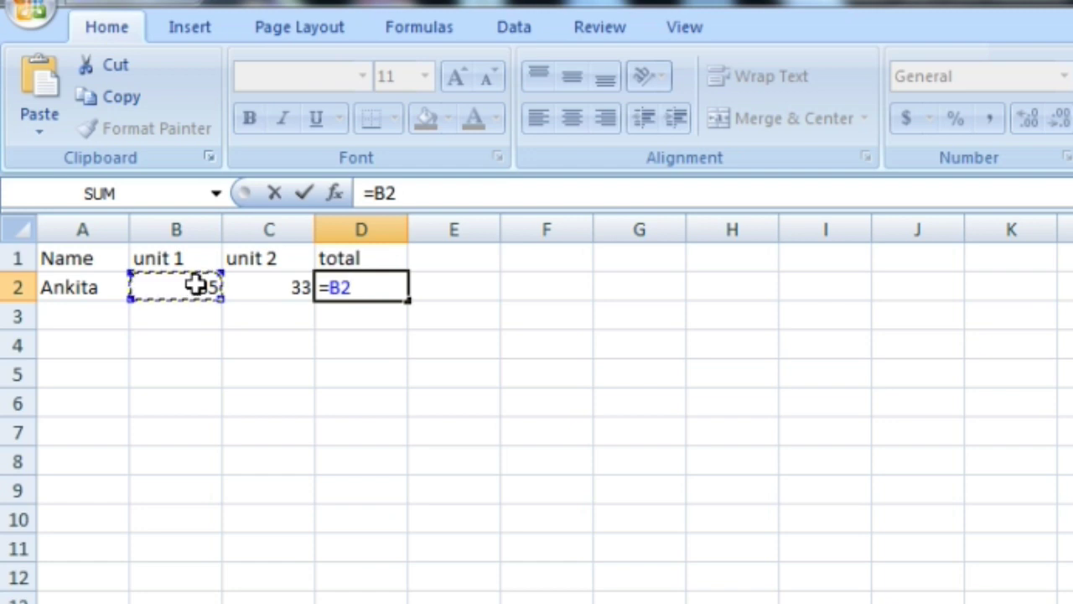
{"action": "type", "text": "+"}
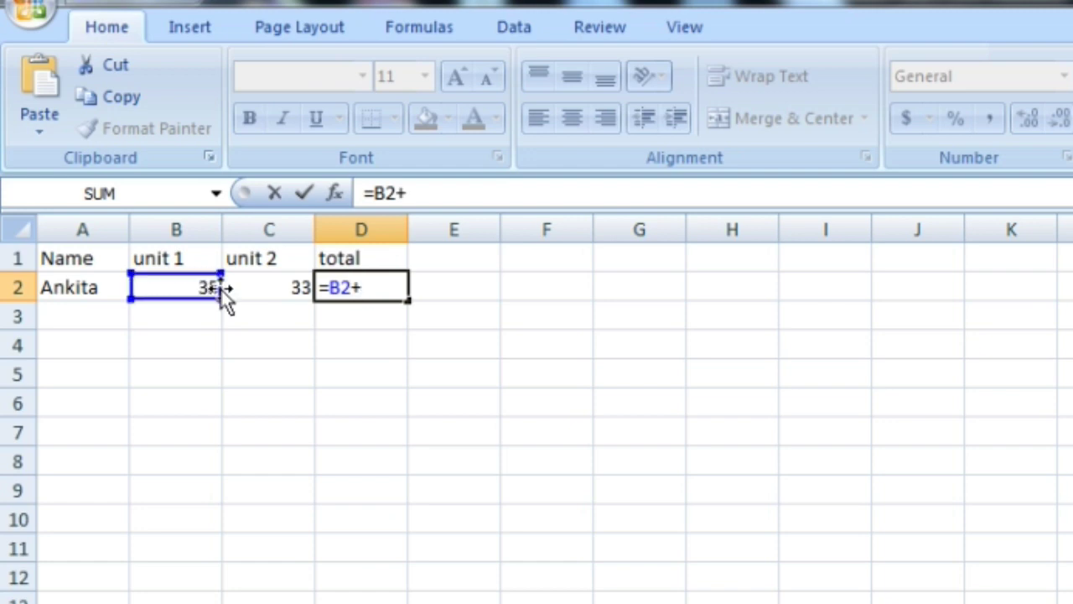
{"action": "left_click", "coordinate": [277, 284]}
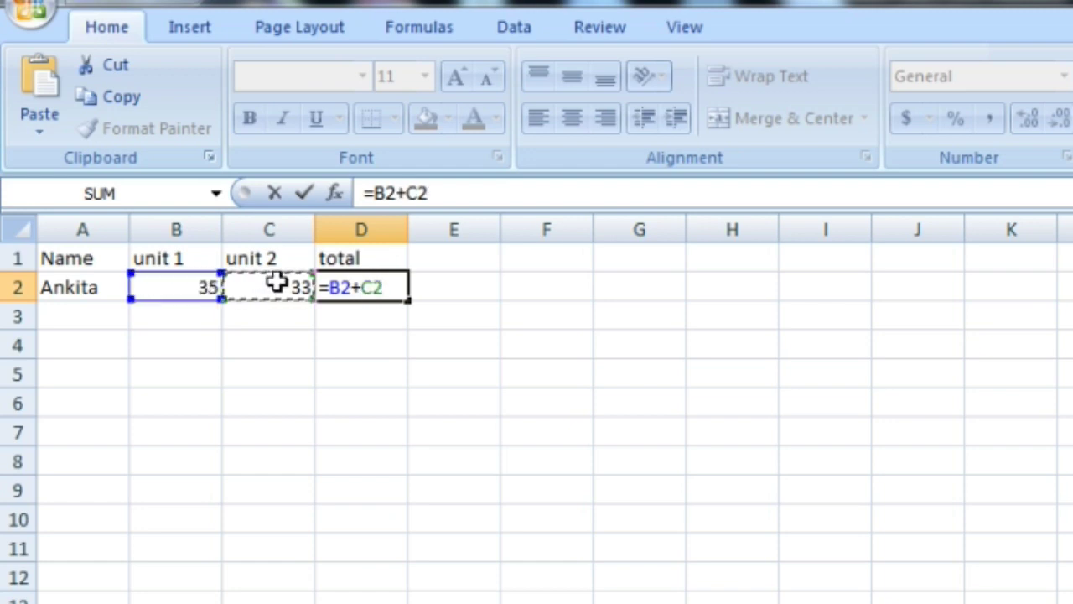
{"action": "key", "text": "Return"}
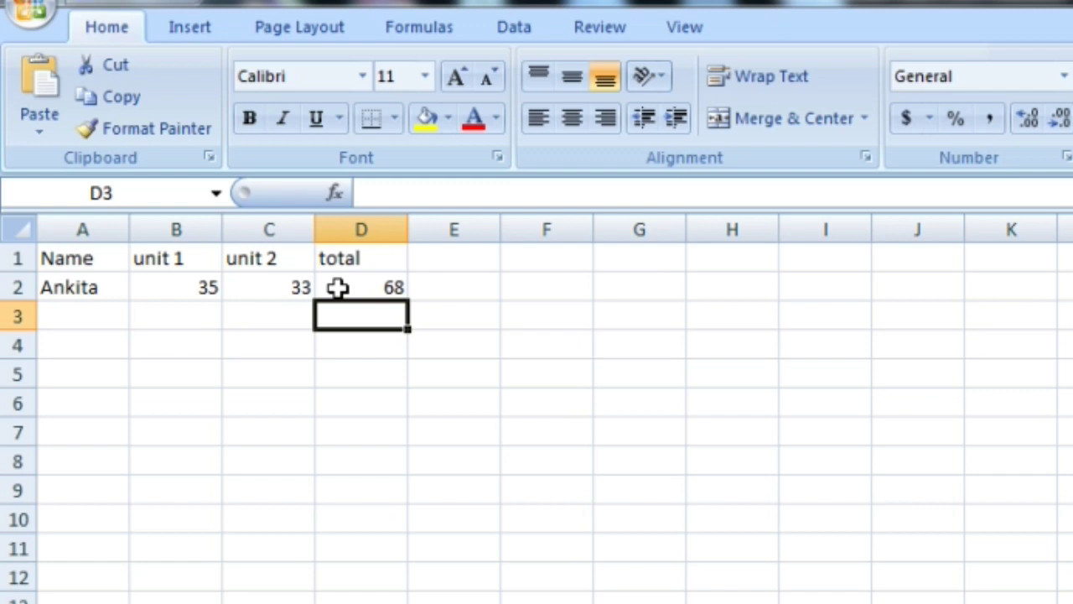
Step: Fill row 3 with the second student's first name, 37 for unit 1 and 29 for unit 2
{"action": "left_click", "coordinate": [104, 317]}
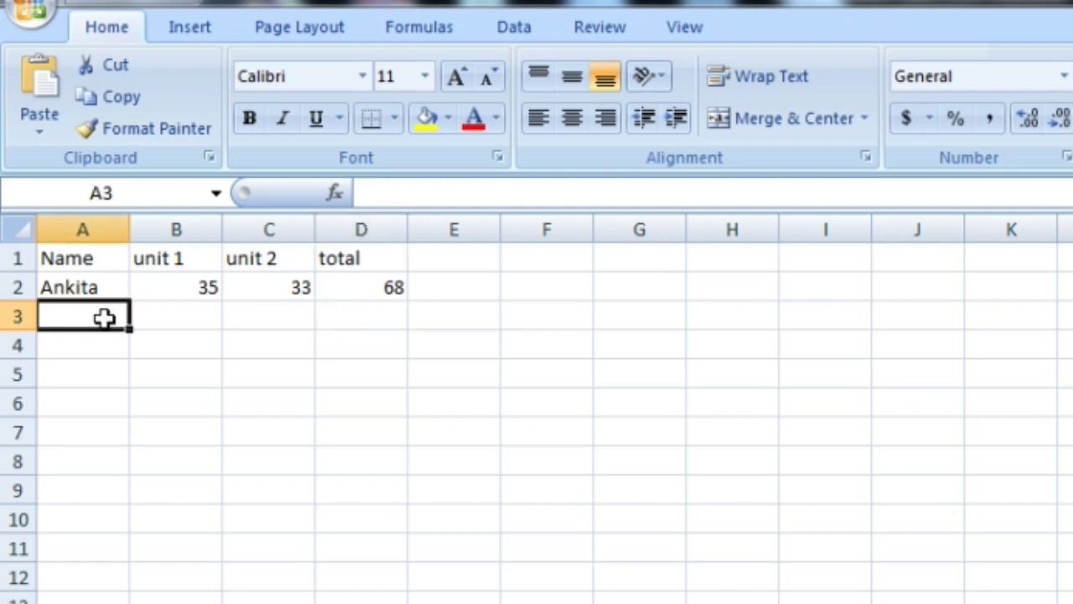
{"action": "type", "text": "Sneha"}
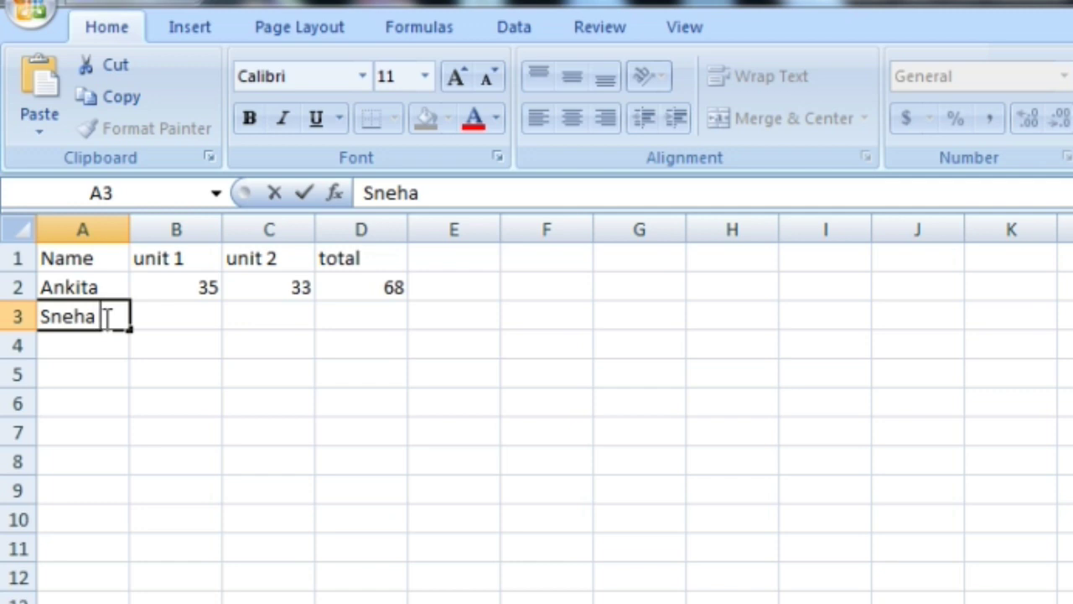
{"action": "left_click", "coordinate": [161, 321]}
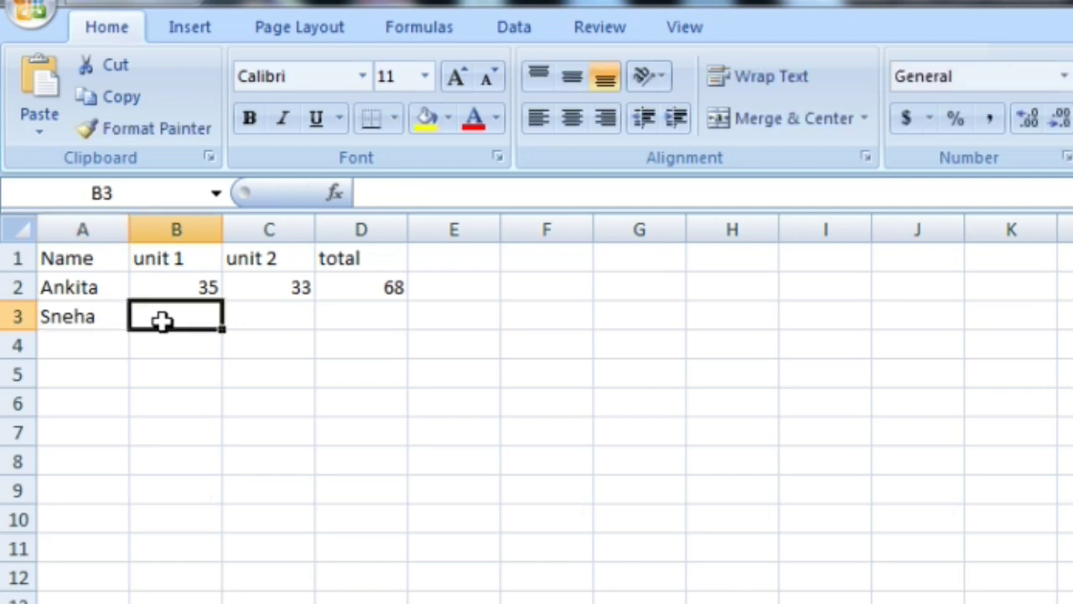
{"action": "type", "text": "37"}
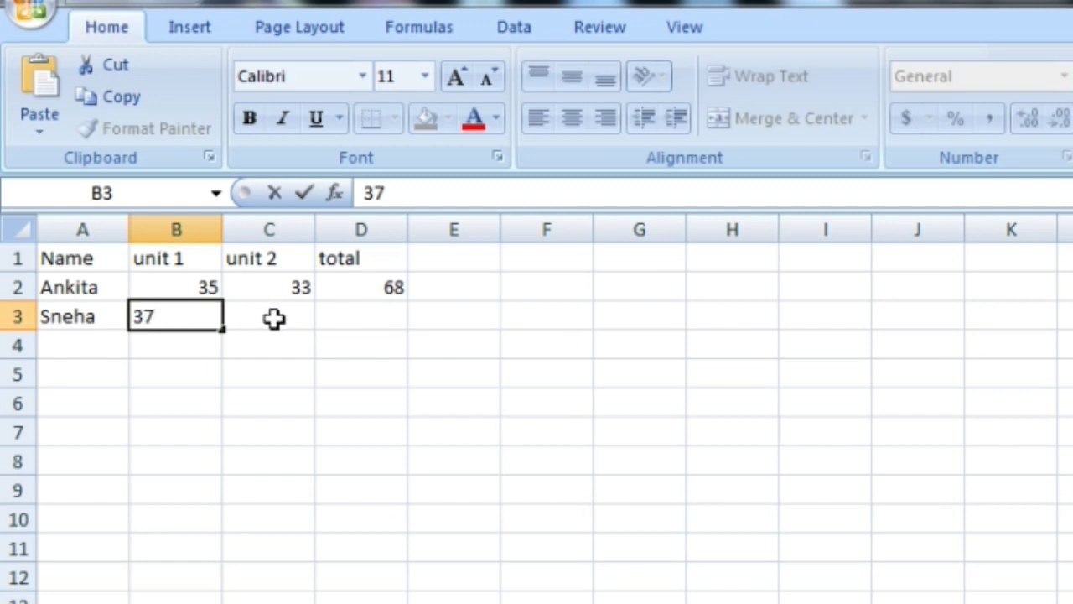
{"action": "left_click", "coordinate": [275, 319]}
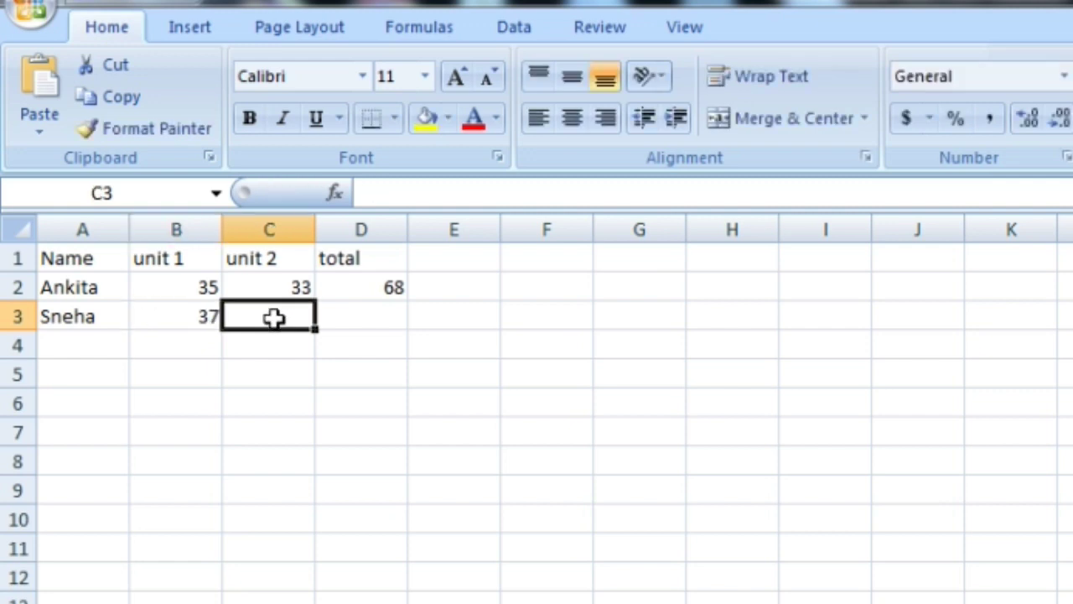
{"action": "type", "text": "29"}
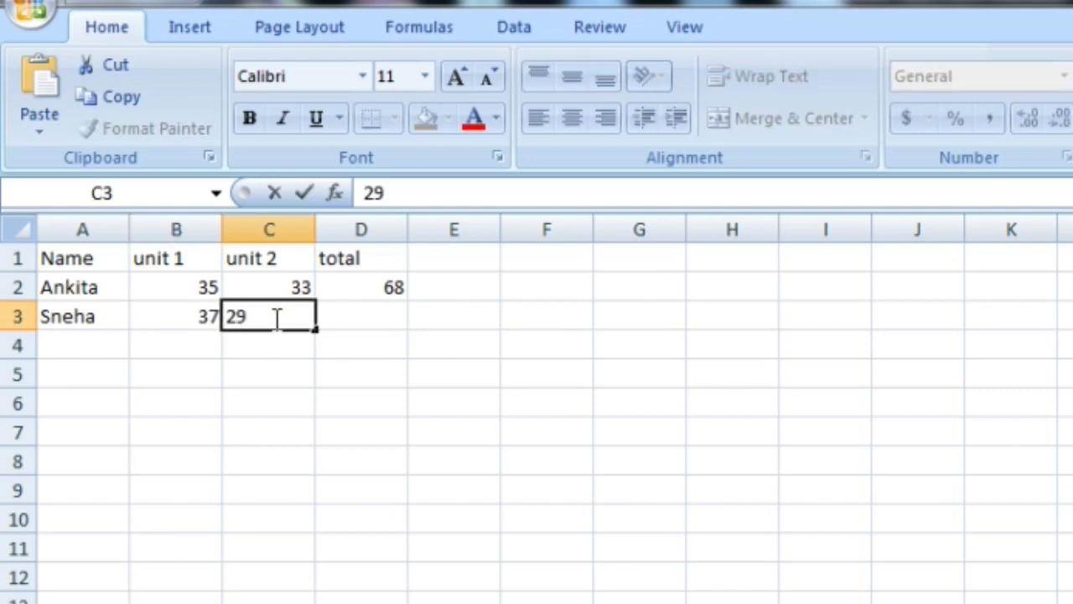
Step: Calculate the second student's total in D3 with the formula =B3+C3
{"action": "left_click", "coordinate": [388, 312]}
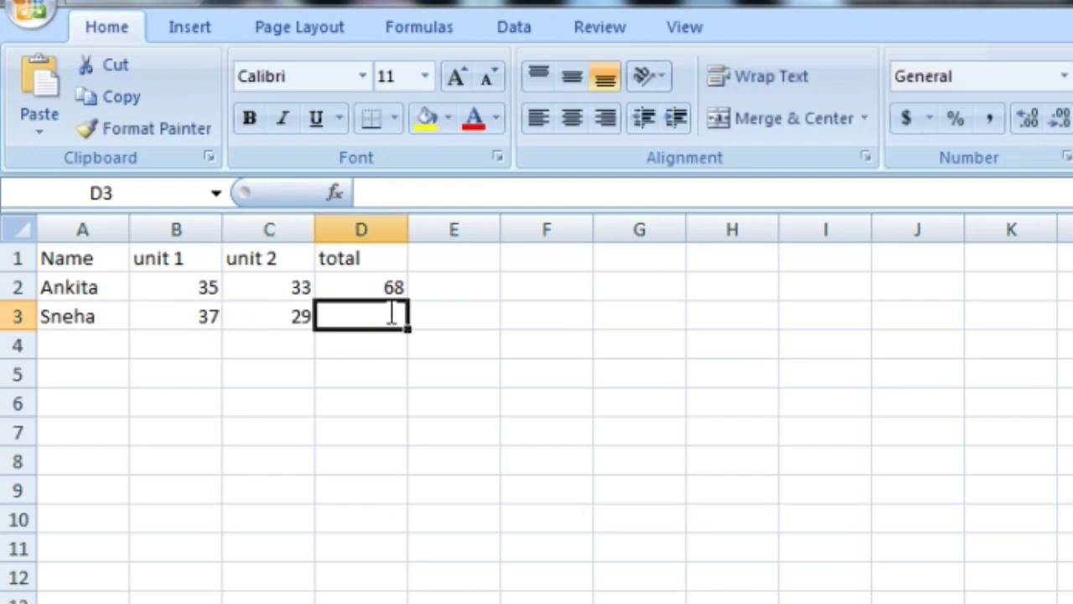
{"action": "type", "text": "="}
{"action": "left_click", "coordinate": [186, 310]}
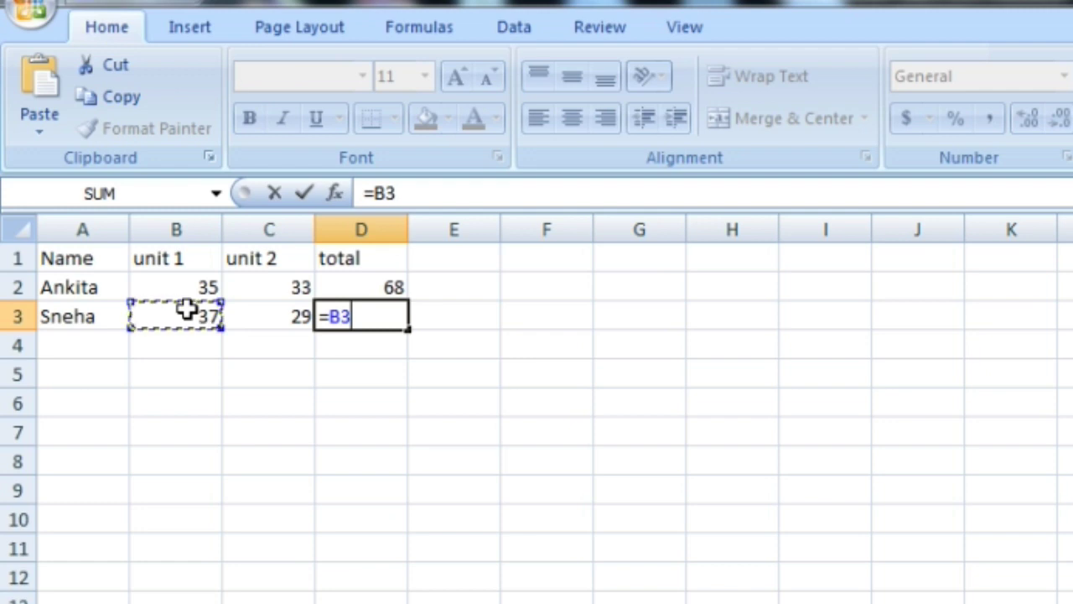
{"action": "left_click", "coordinate": [271, 314]}
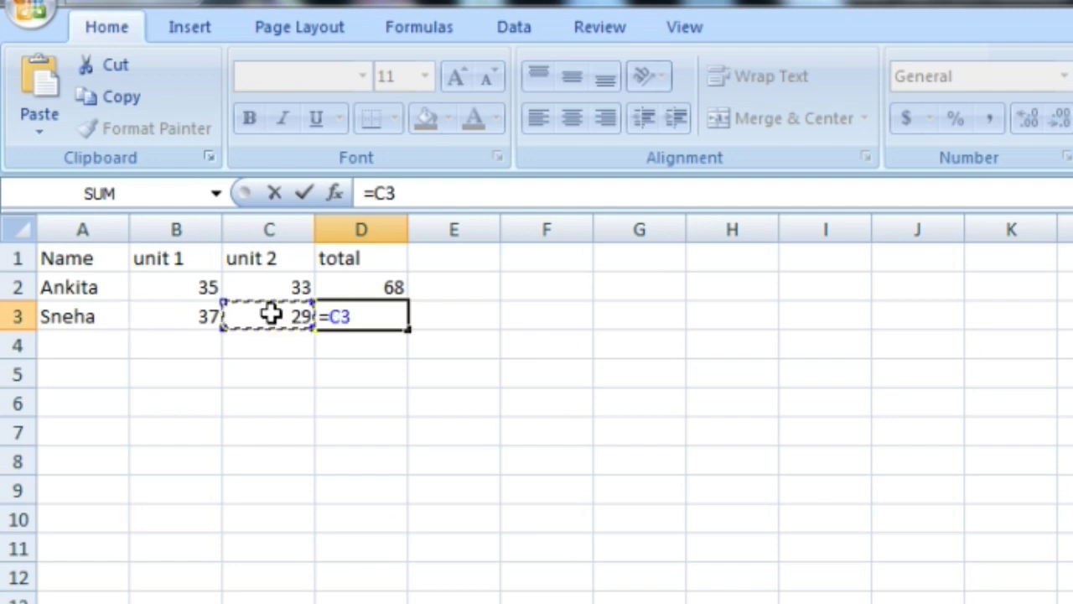
{"action": "left_click", "coordinate": [169, 315]}
{"action": "type", "text": "+"}
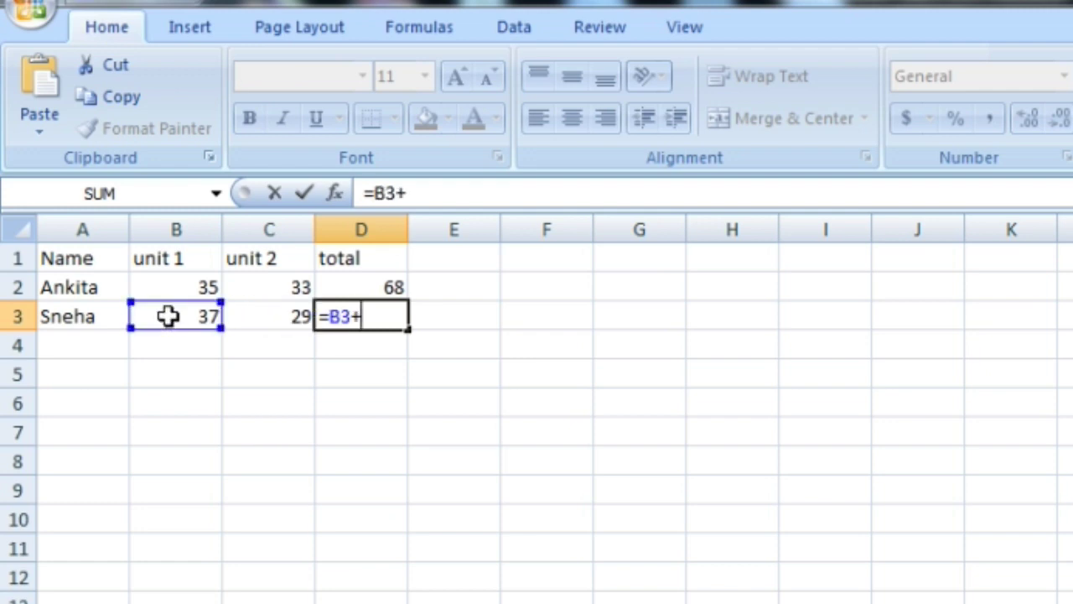
{"action": "left_click", "coordinate": [263, 314]}
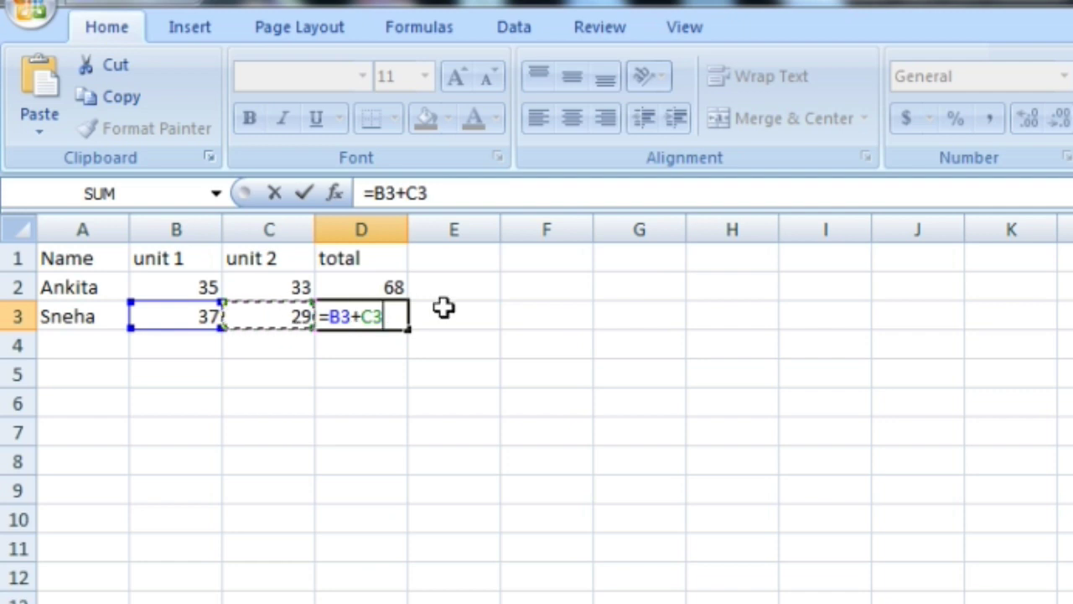
{"action": "key", "text": "Return"}
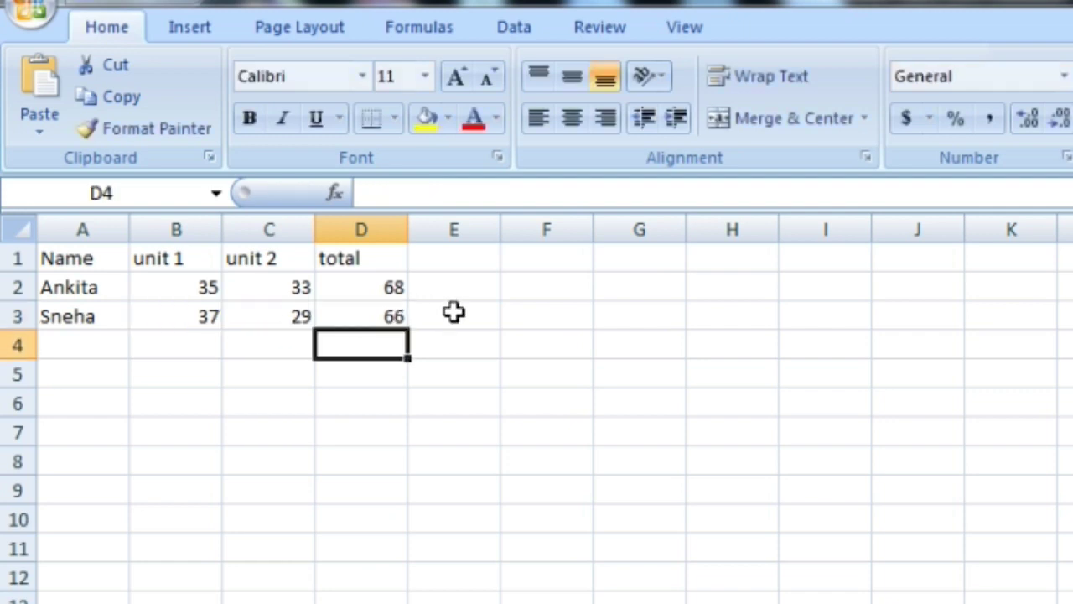
Step: Fill row 4 with the third student's first name, 37 for unit 1 and 28 for unit 2
{"action": "left_click", "coordinate": [101, 353]}
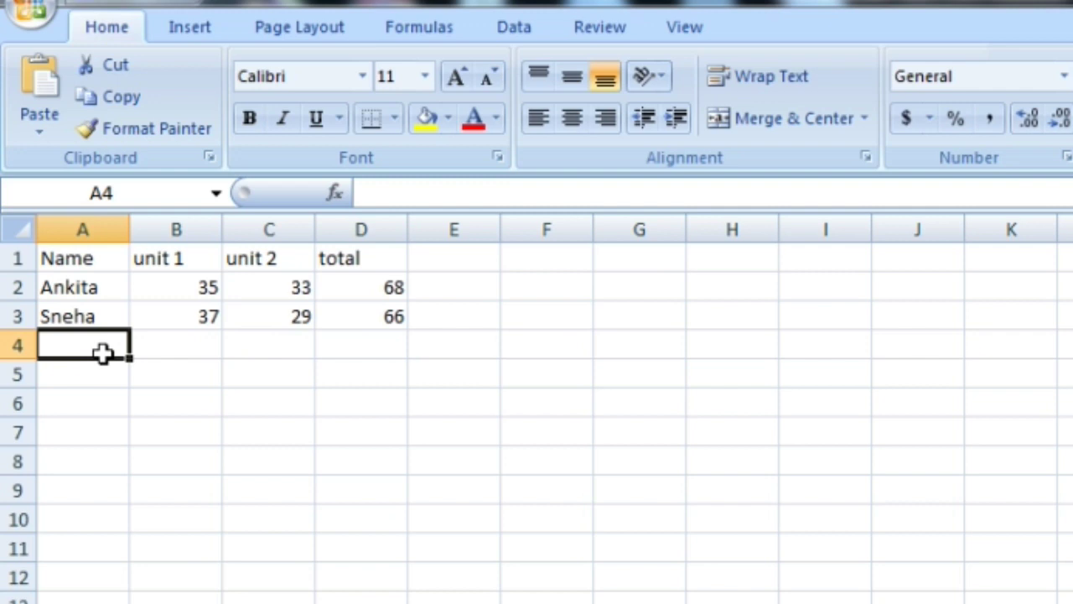
{"action": "type", "text": "Shubham"}
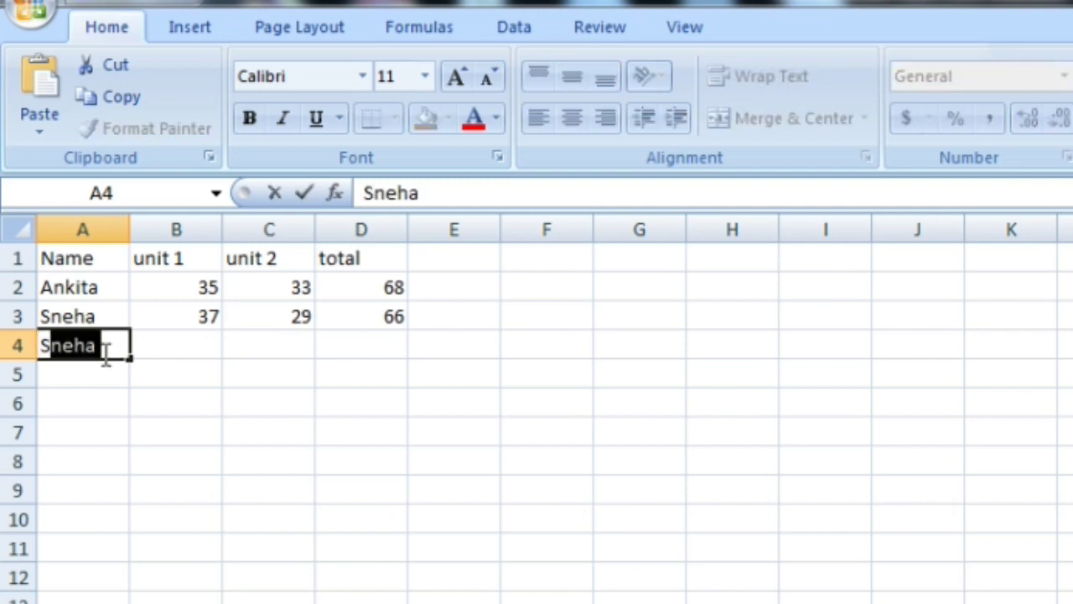
{"action": "left_click", "coordinate": [207, 350]}
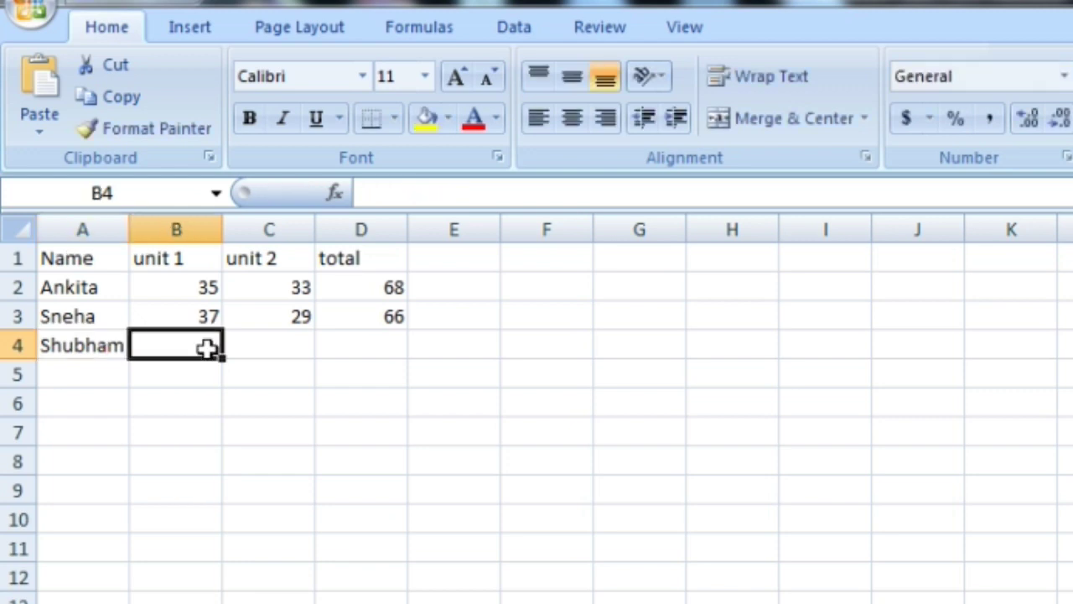
{"action": "type", "text": "37"}
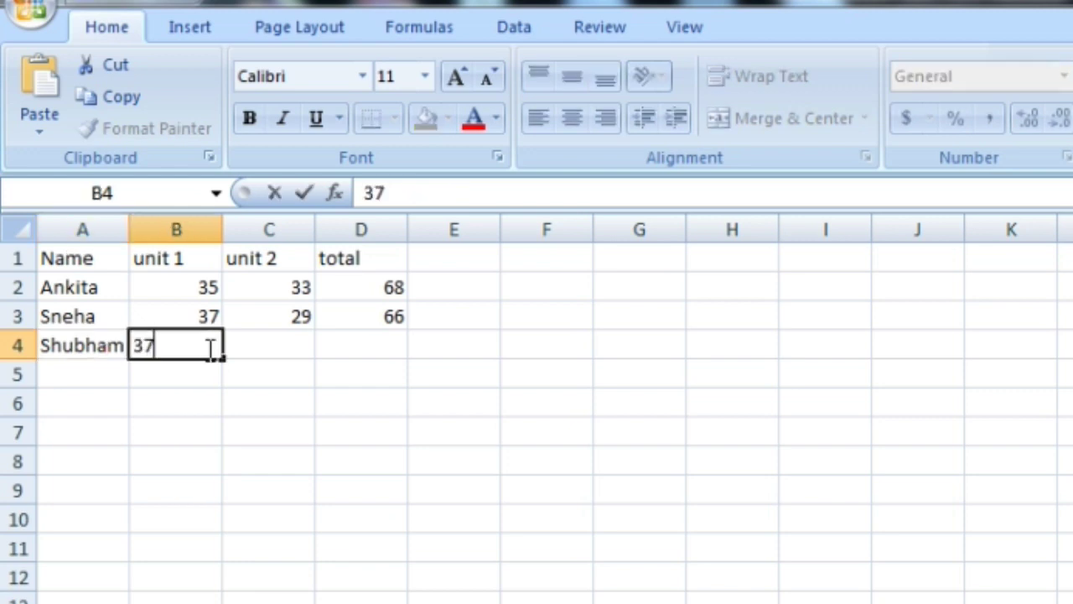
{"action": "left_click", "coordinate": [291, 344]}
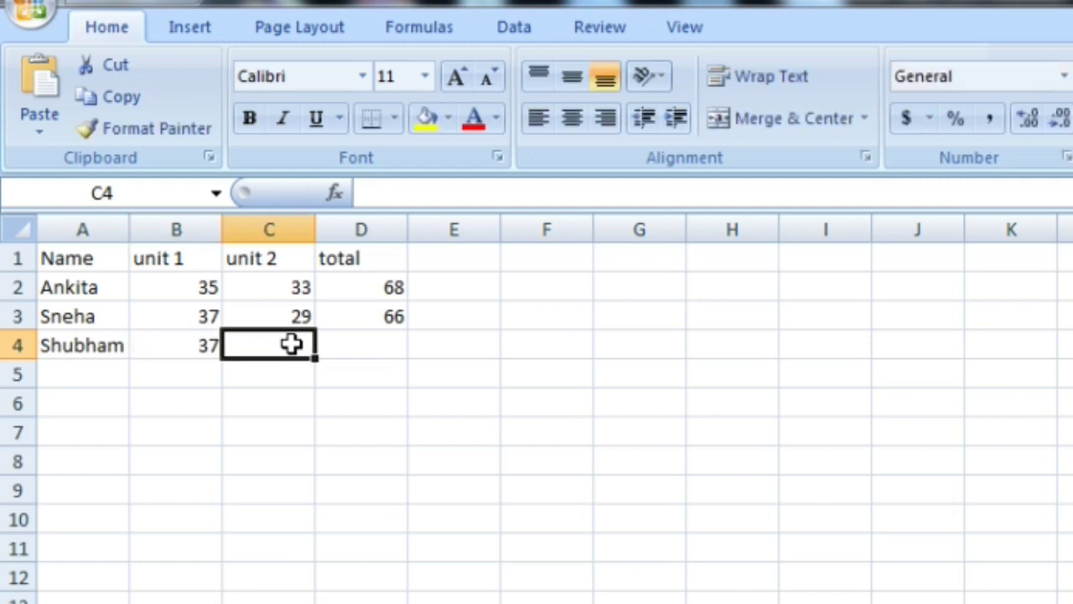
{"action": "type", "text": "28"}
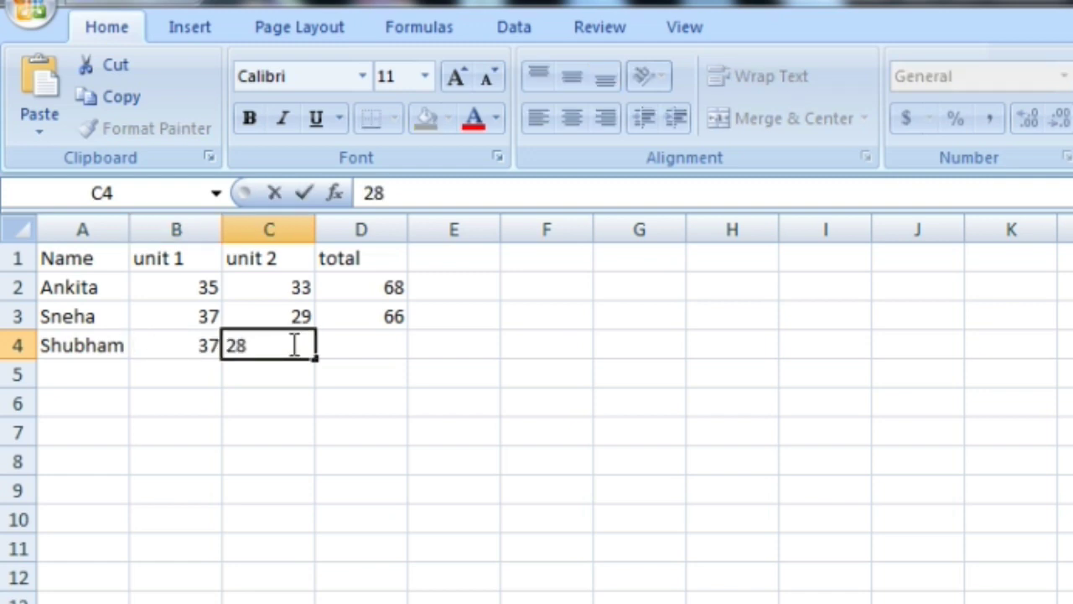
Step: Calculate the third student's total in D4 with the formula =b4+c4
{"action": "left_click", "coordinate": [389, 346]}
{"action": "type", "text": "="}
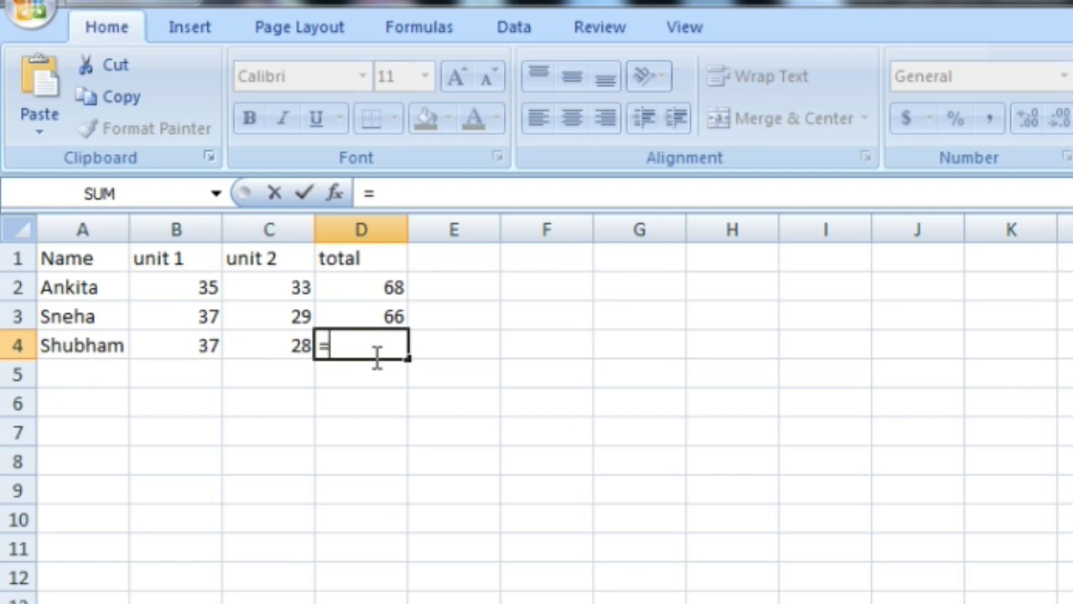
{"action": "type", "text": "b4"}
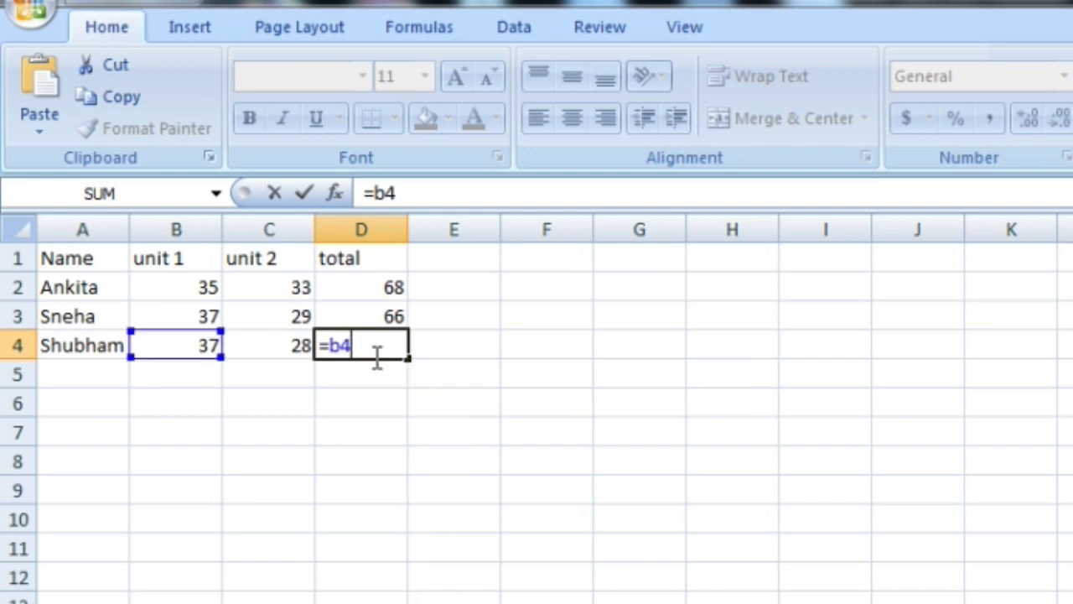
{"action": "type", "text": "+c"}
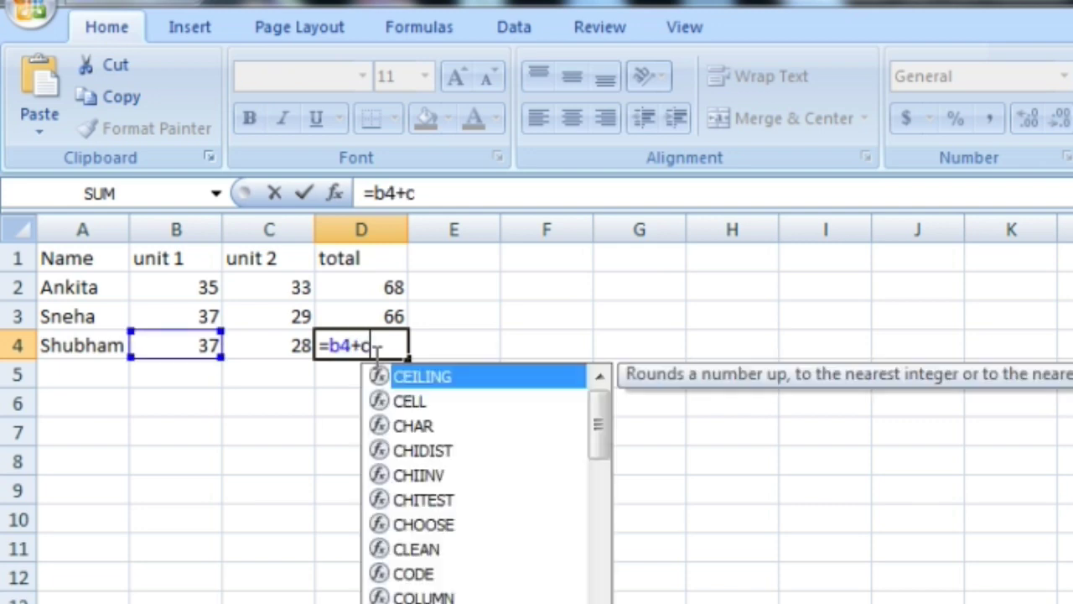
{"action": "type", "text": "4"}
{"action": "key", "text": "Return"}
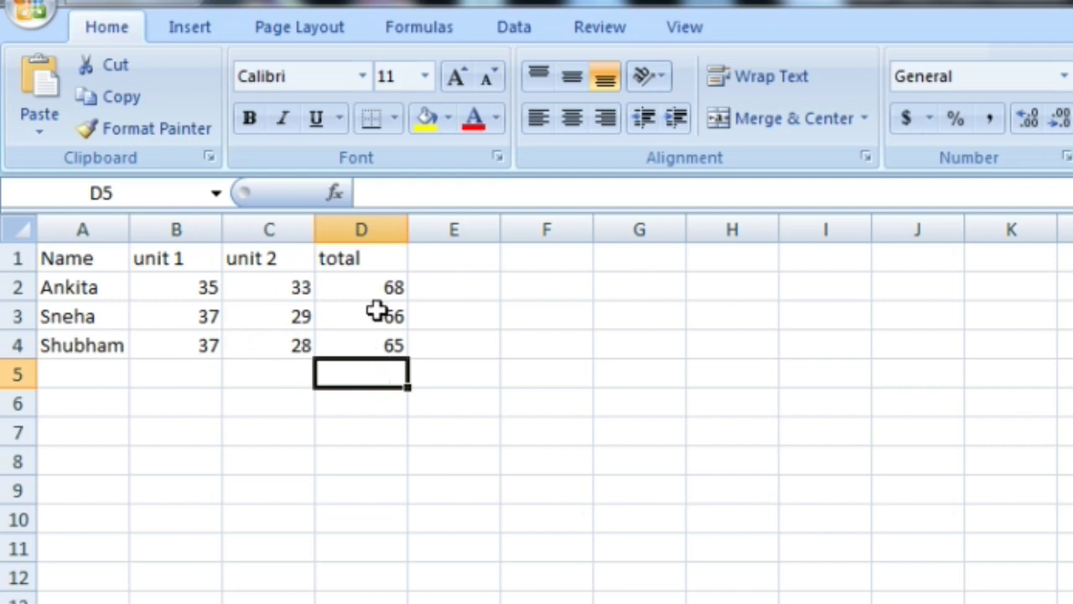
Step: Review the third student's marks and the formulas behind the totals in D2 to D4
{"action": "left_click", "coordinate": [239, 344]}
{"action": "left_click", "coordinate": [209, 344]}
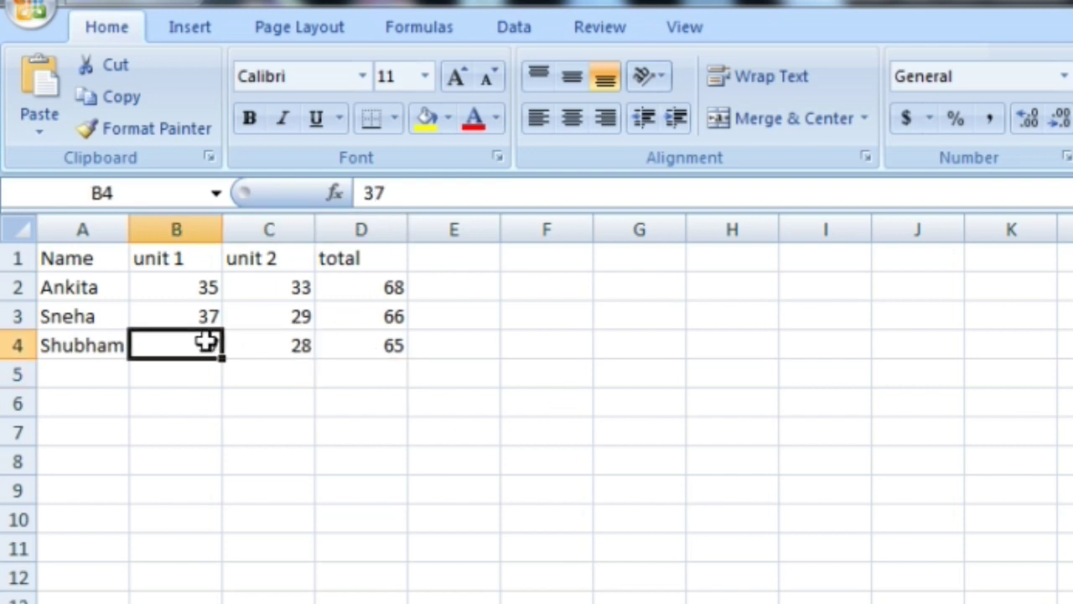
{"action": "left_click", "coordinate": [391, 319]}
{"action": "left_click", "coordinate": [393, 346]}
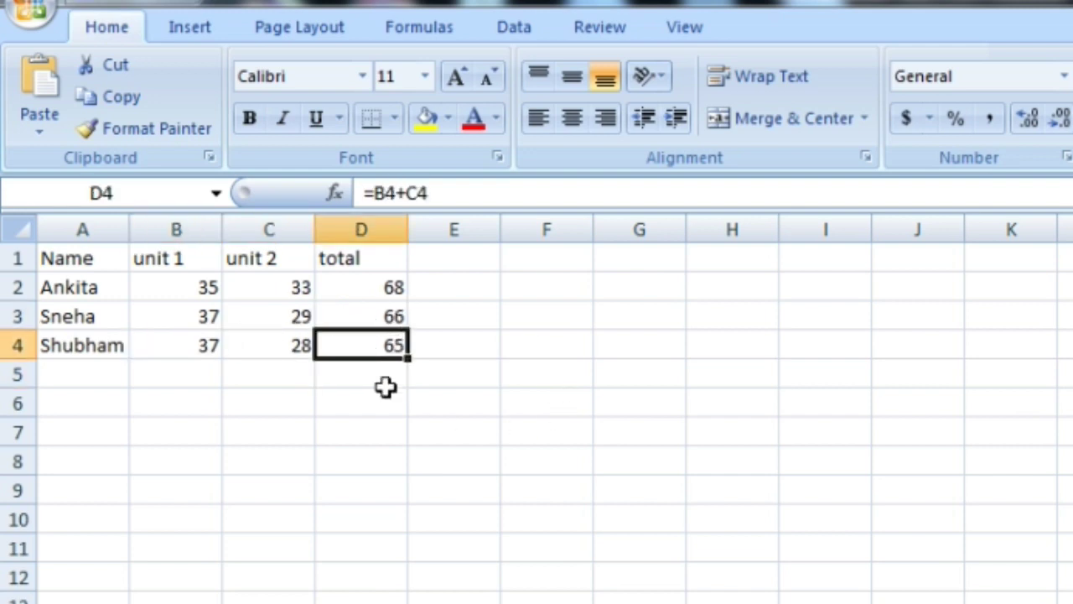
{"action": "left_click", "coordinate": [385, 377]}
{"action": "left_click", "coordinate": [391, 432]}
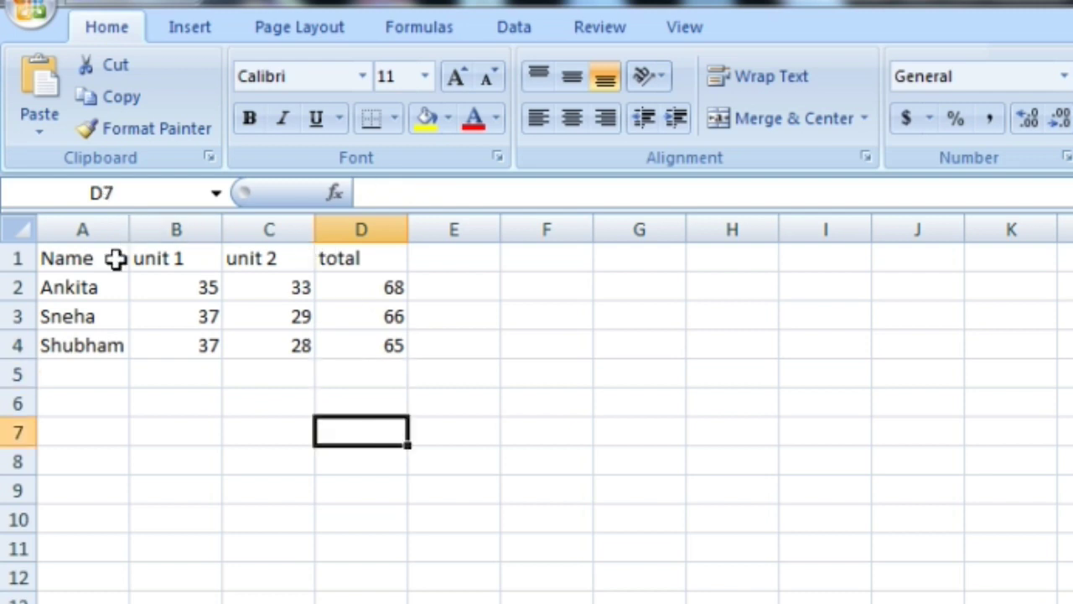
{"action": "left_click", "coordinate": [89, 265]}
{"action": "left_click", "coordinate": [398, 287]}
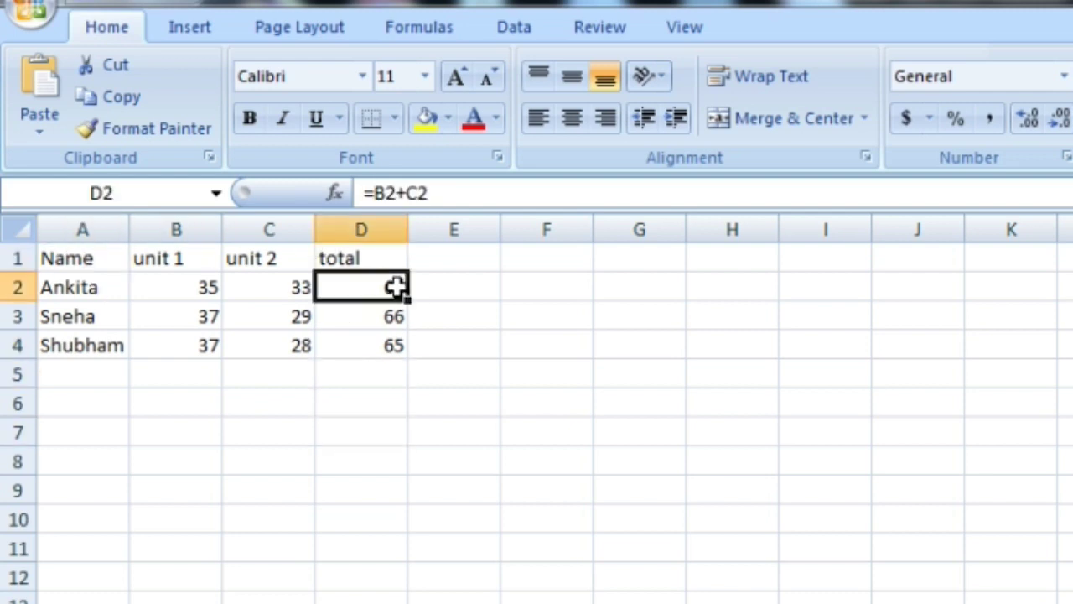
{"action": "left_click", "coordinate": [400, 309]}
{"action": "left_click", "coordinate": [395, 351]}
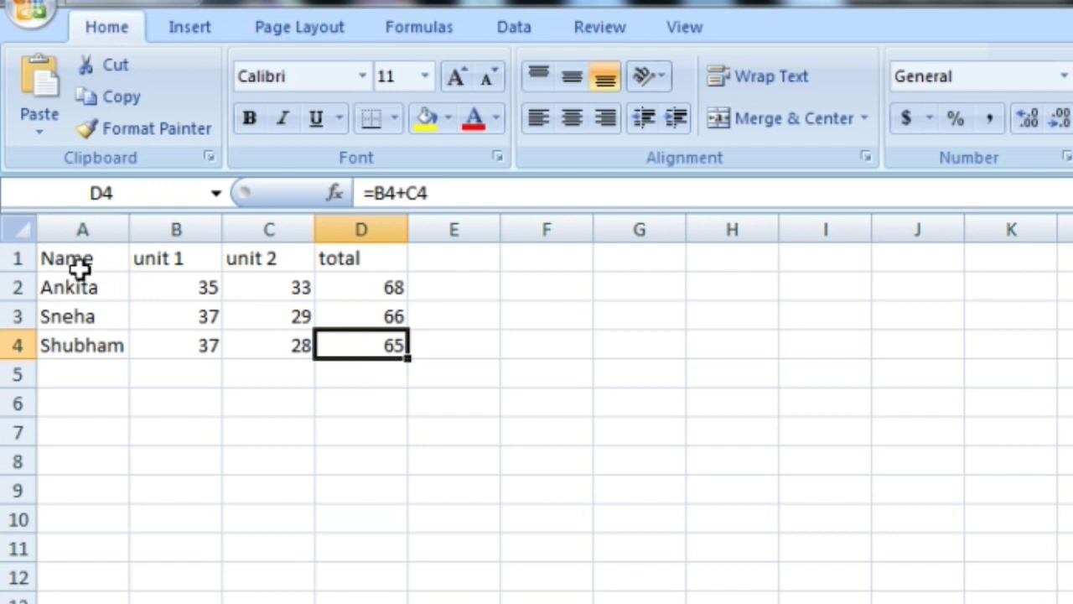
Step: Insert a stacked bar chart of the marks table in A1:D4
{"action": "left_click_drag", "start_coordinate": [48, 249], "coordinate": [395, 343]}
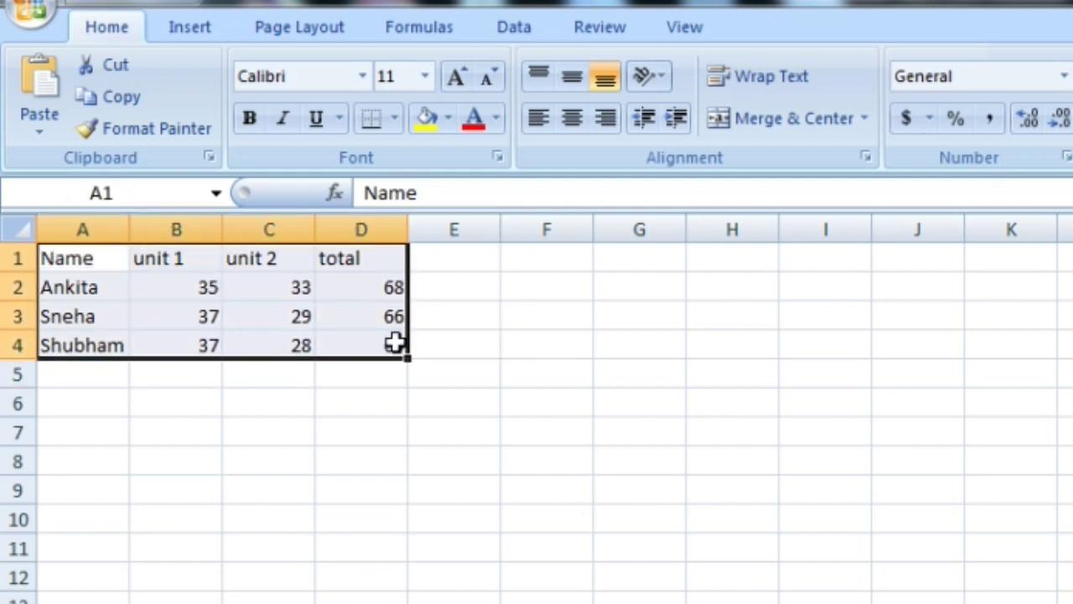
{"action": "left_click", "coordinate": [195, 35]}
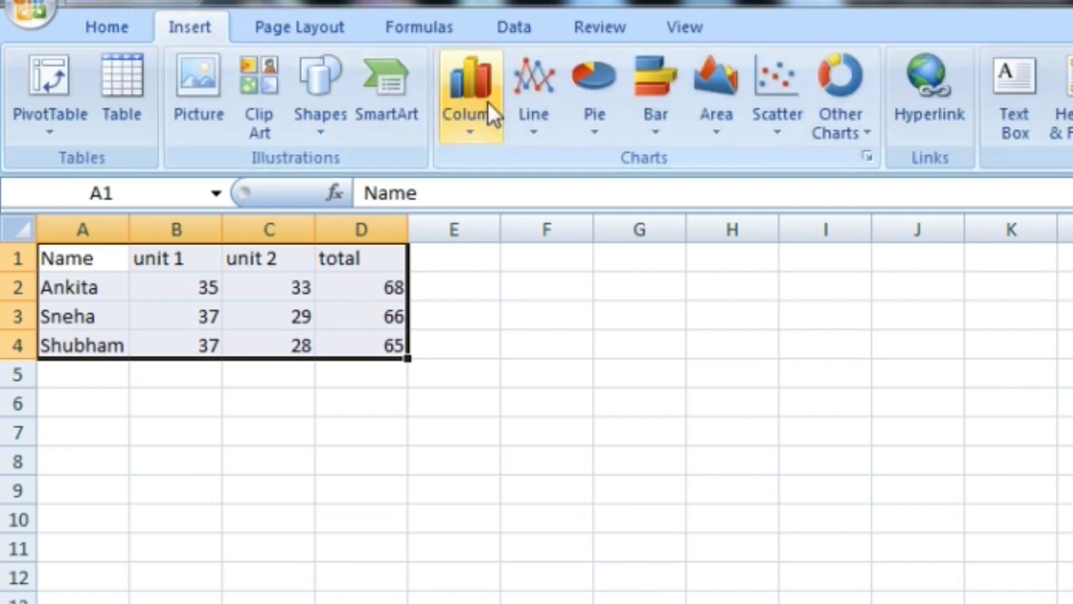
{"action": "left_click", "coordinate": [492, 130]}
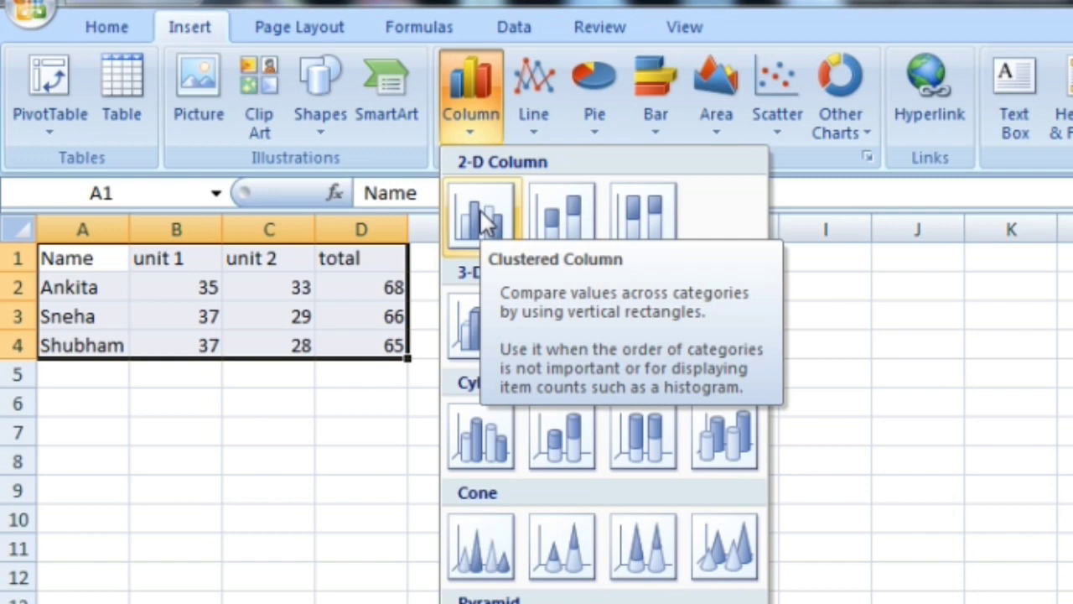
{"action": "left_click", "coordinate": [662, 130]}
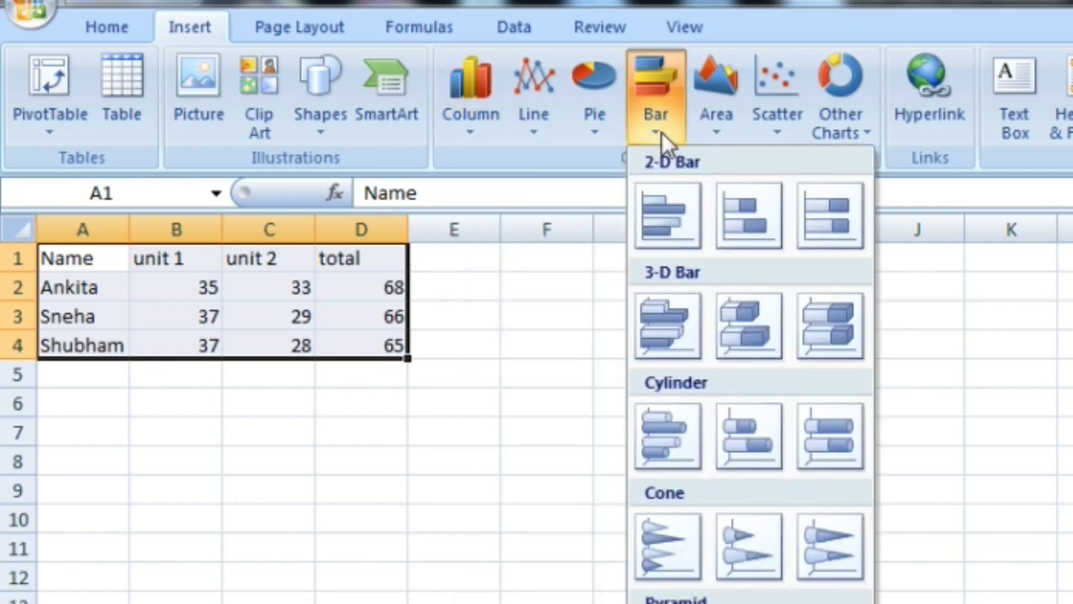
{"action": "left_click", "coordinate": [713, 601]}
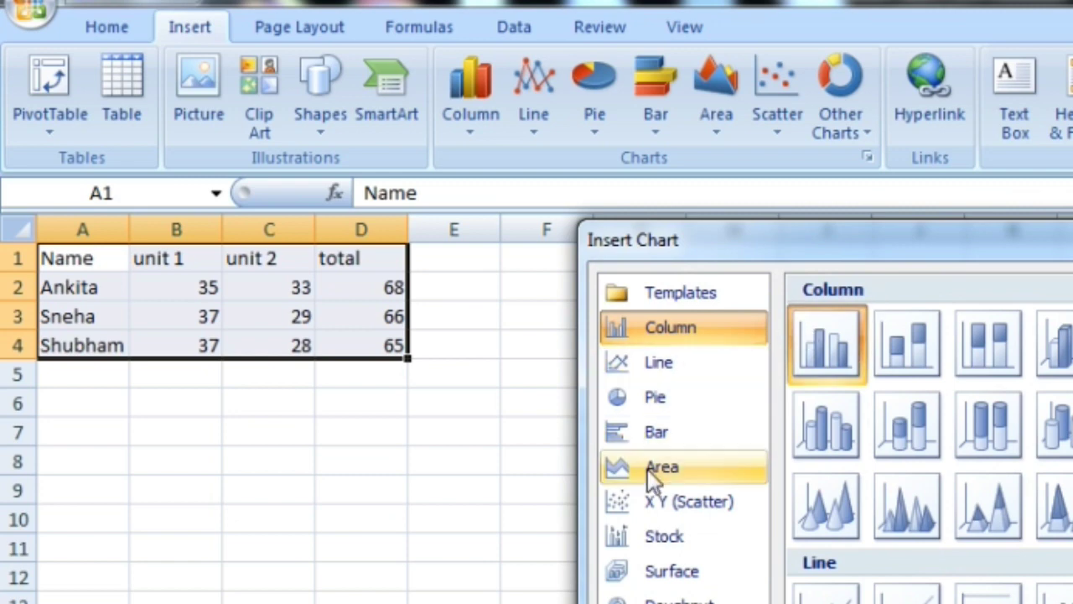
{"action": "left_click", "coordinate": [660, 430]}
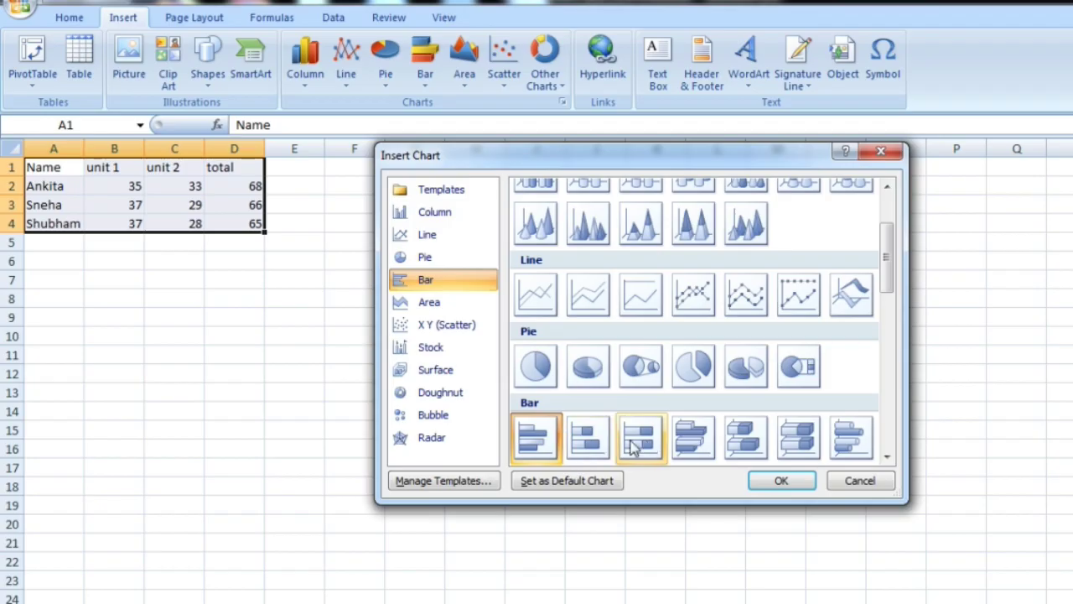
{"action": "left_click", "coordinate": [602, 442]}
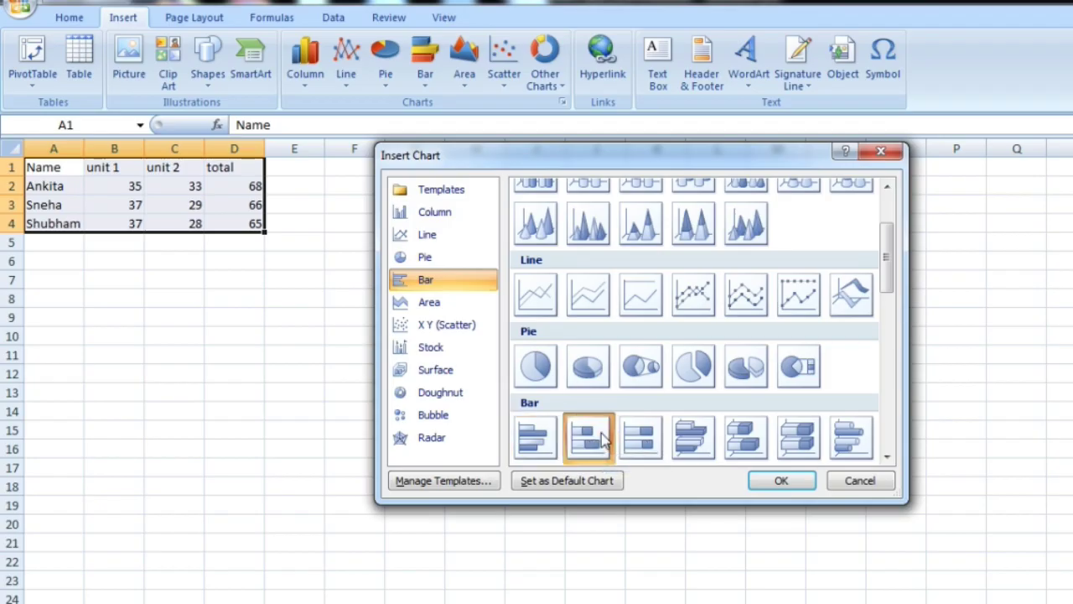
{"action": "left_click", "coordinate": [788, 479]}
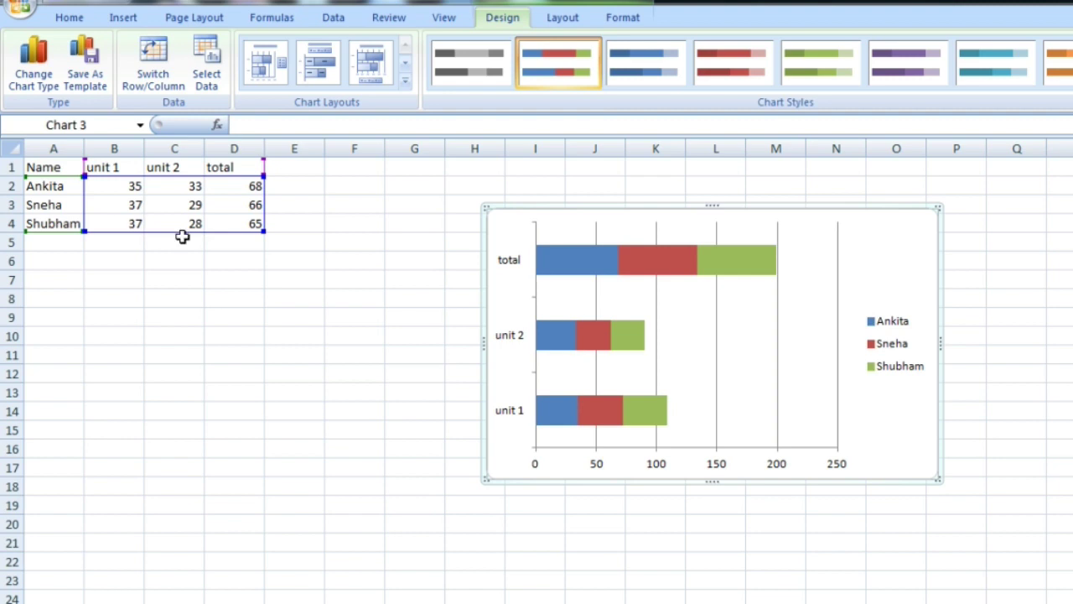
{"action": "left_click", "coordinate": [221, 316]}
{"action": "left_click", "coordinate": [400, 304]}
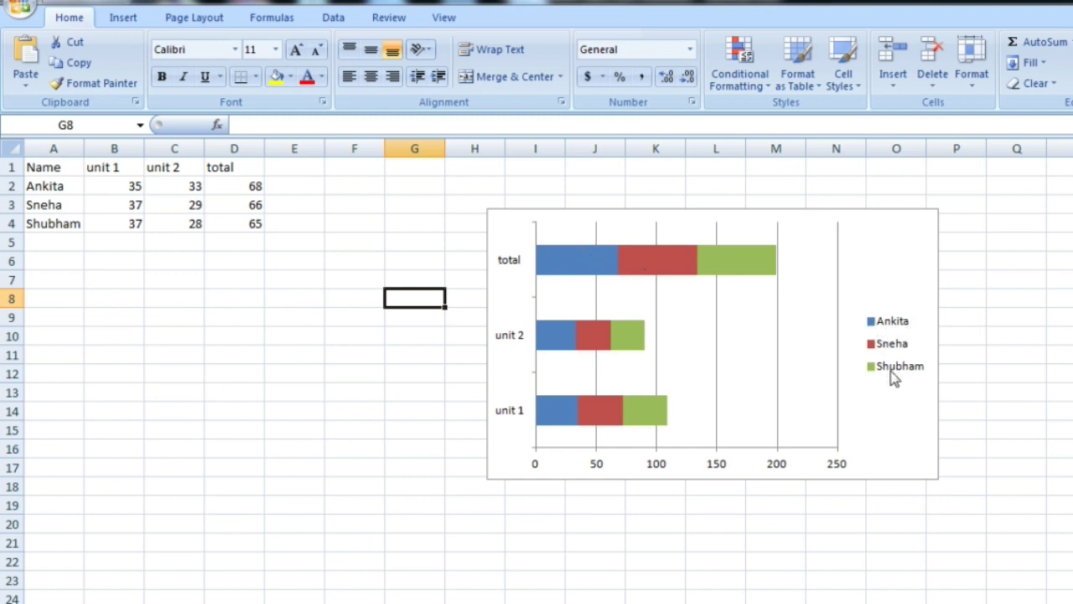
{"action": "left_click", "coordinate": [881, 259]}
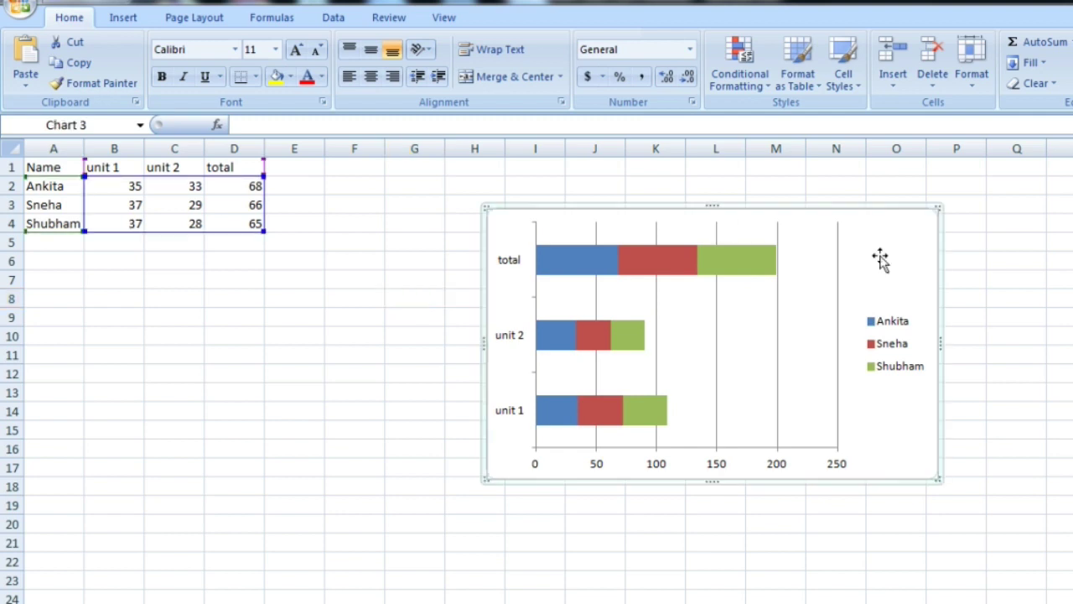
Step: Insert a 2-D pie chart based on the marks table in A1:D4
{"action": "left_click", "coordinate": [99, 262]}
{"action": "left_click_drag", "start_coordinate": [27, 165], "coordinate": [254, 223]}
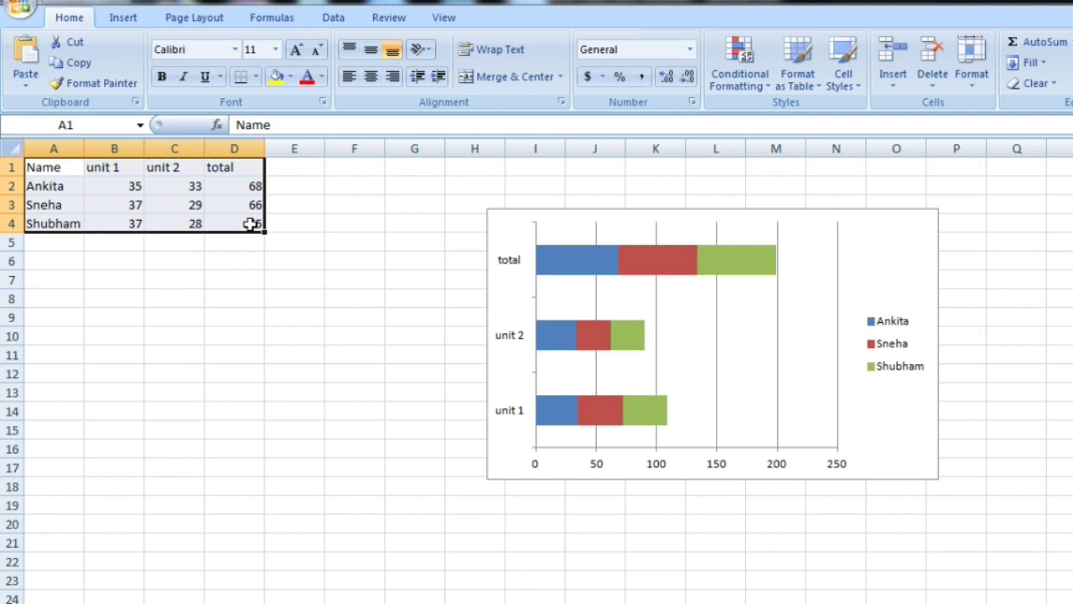
{"action": "left_click", "coordinate": [121, 16]}
{"action": "left_click", "coordinate": [388, 77]}
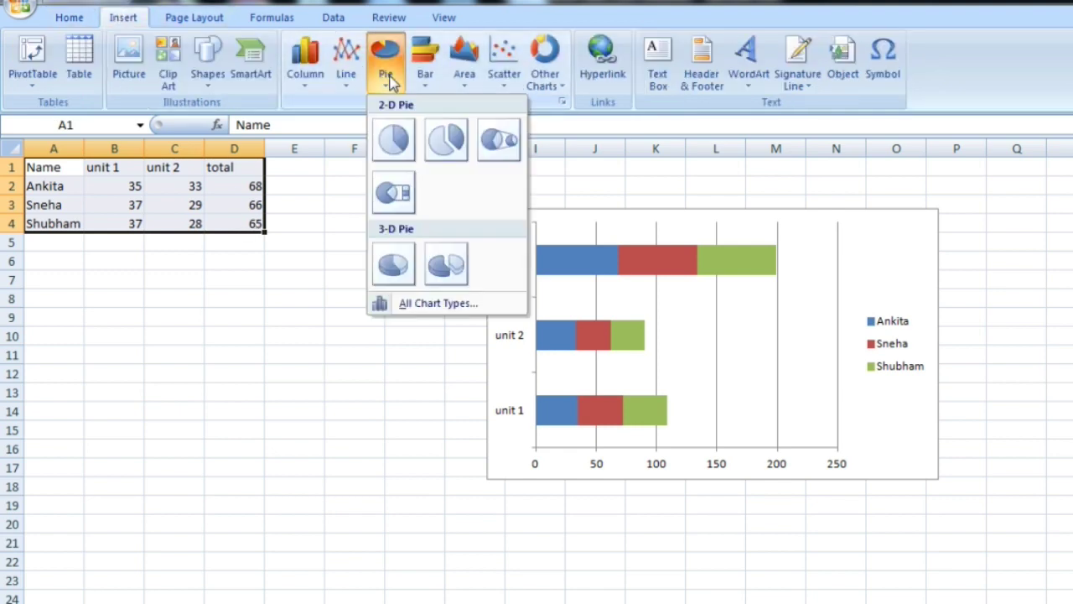
{"action": "left_click", "coordinate": [396, 144]}
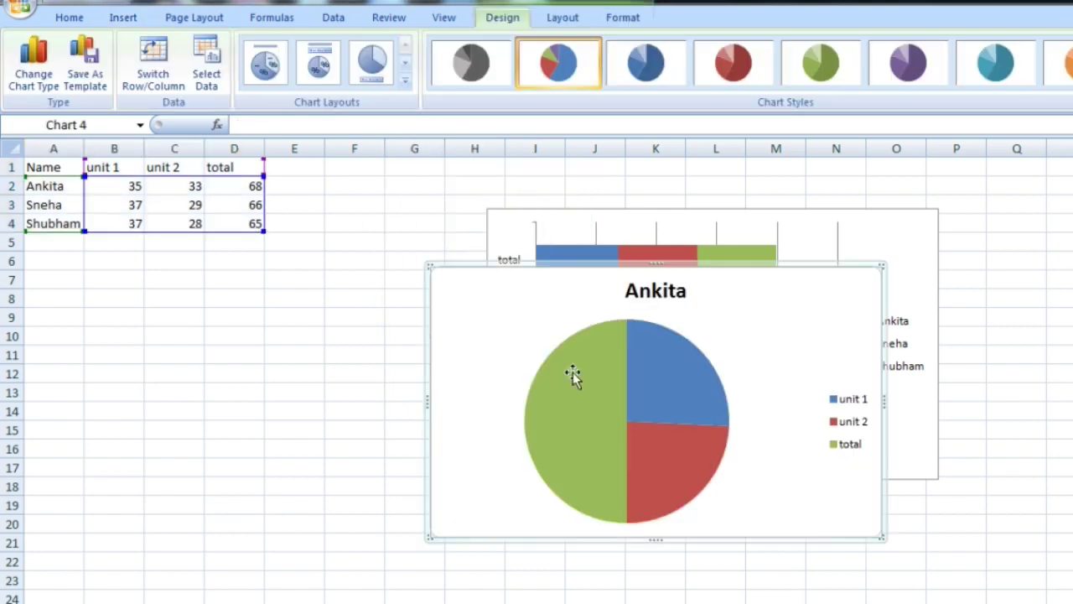
Step: Arrange the charts side by side, with the pie chart beside the marks table and the stacked bar chart from column M onward
{"action": "left_click_drag", "start_coordinate": [491, 323], "coordinate": [109, 366]}
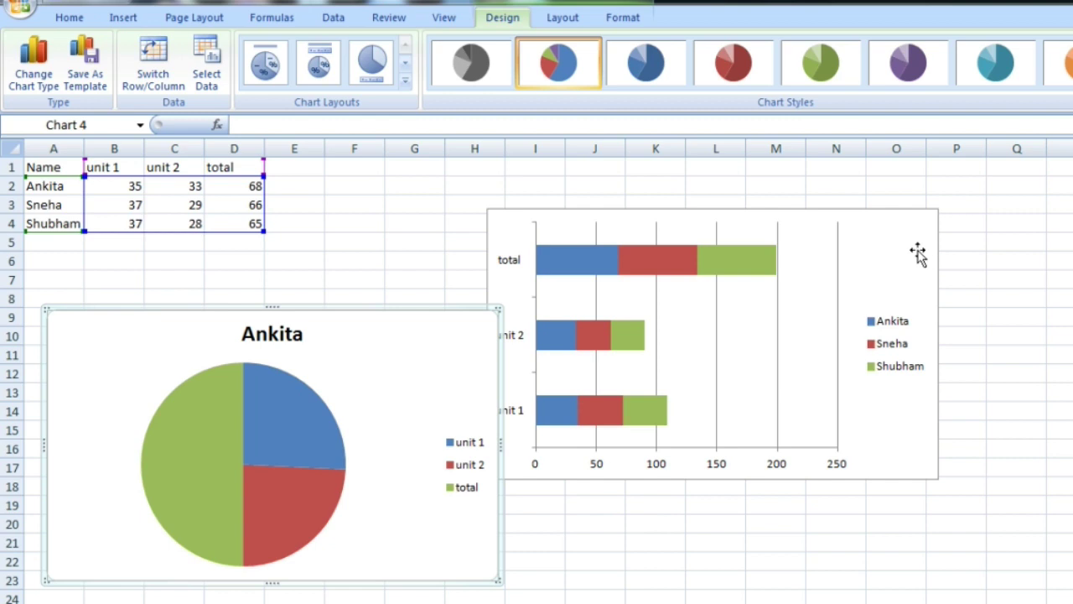
{"action": "left_click_drag", "start_coordinate": [920, 248], "coordinate": [1072, 223]}
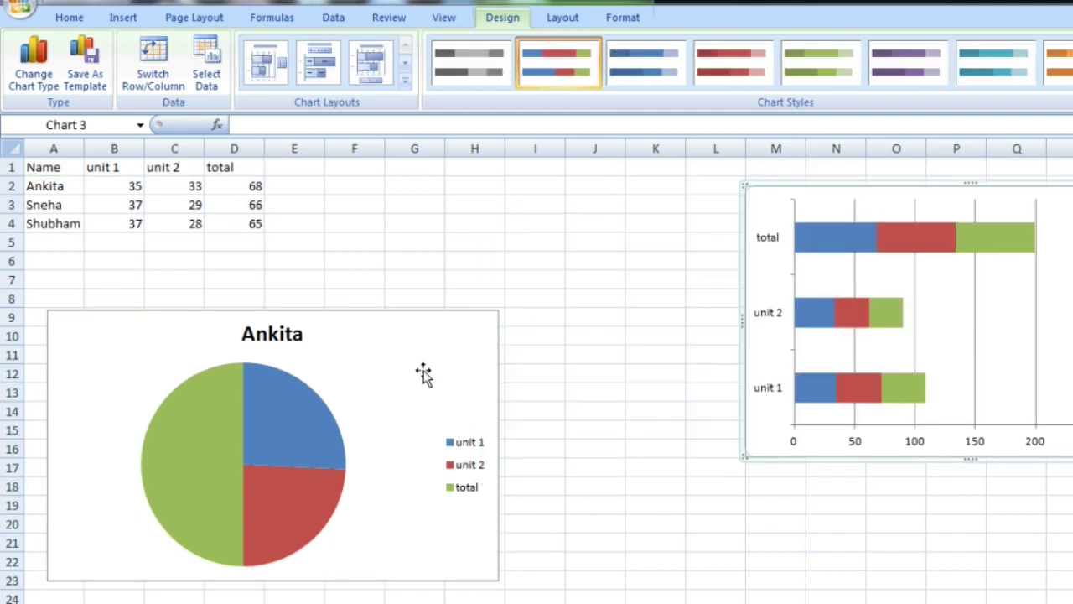
{"action": "left_click_drag", "start_coordinate": [421, 372], "coordinate": [660, 254]}
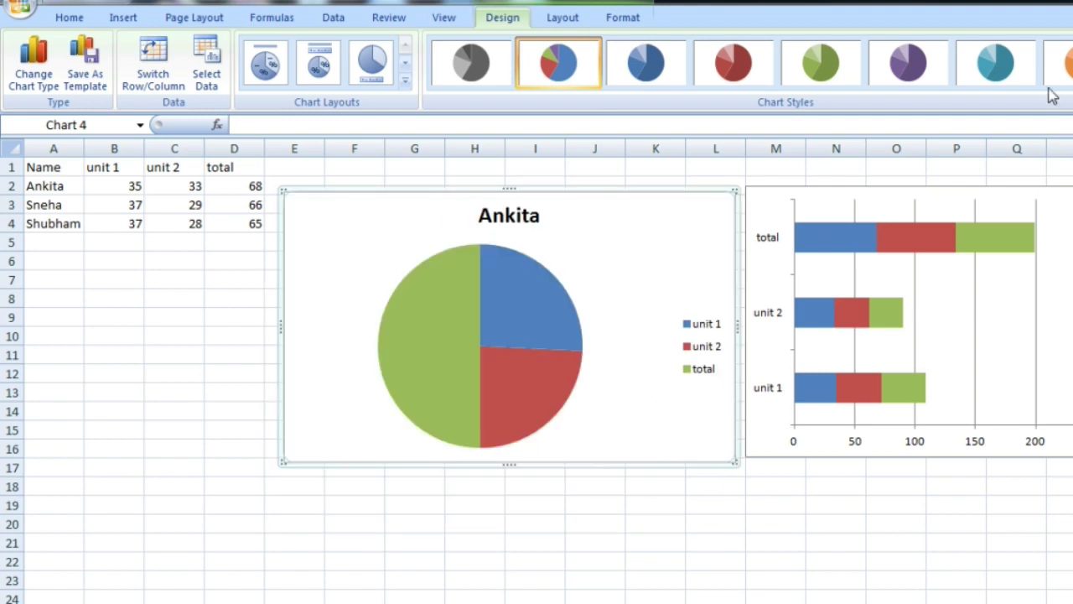
{"action": "left_click", "coordinate": [76, 296]}
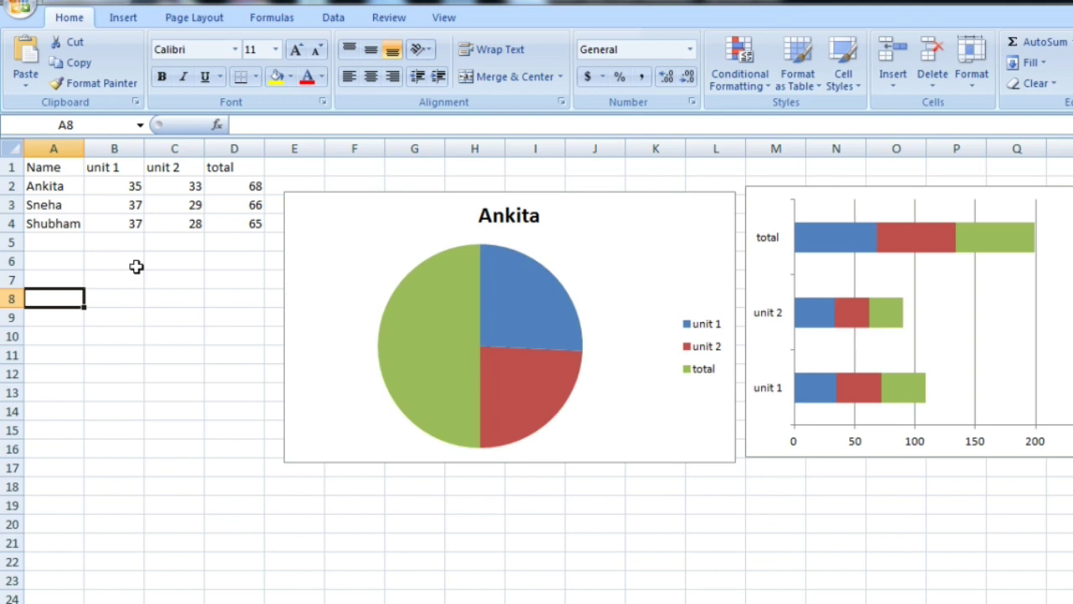
{"action": "left_click", "coordinate": [48, 186]}
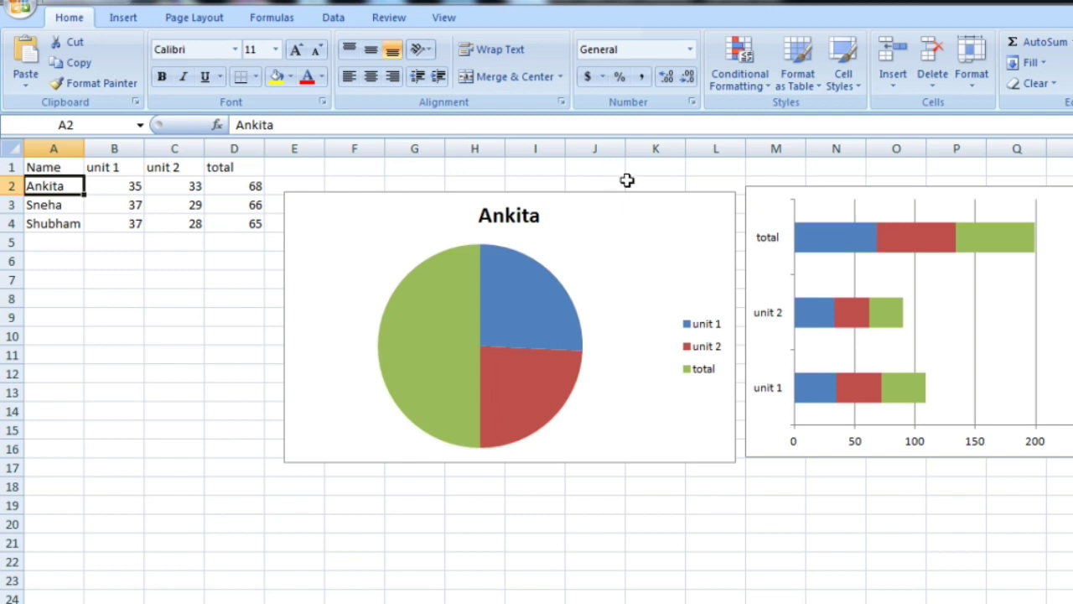
{"action": "left_click_drag", "start_coordinate": [654, 247], "coordinate": [656, 236]}
Step: Clear the third student's total in D4, and undo the deletion
{"action": "left_click", "coordinate": [238, 220]}
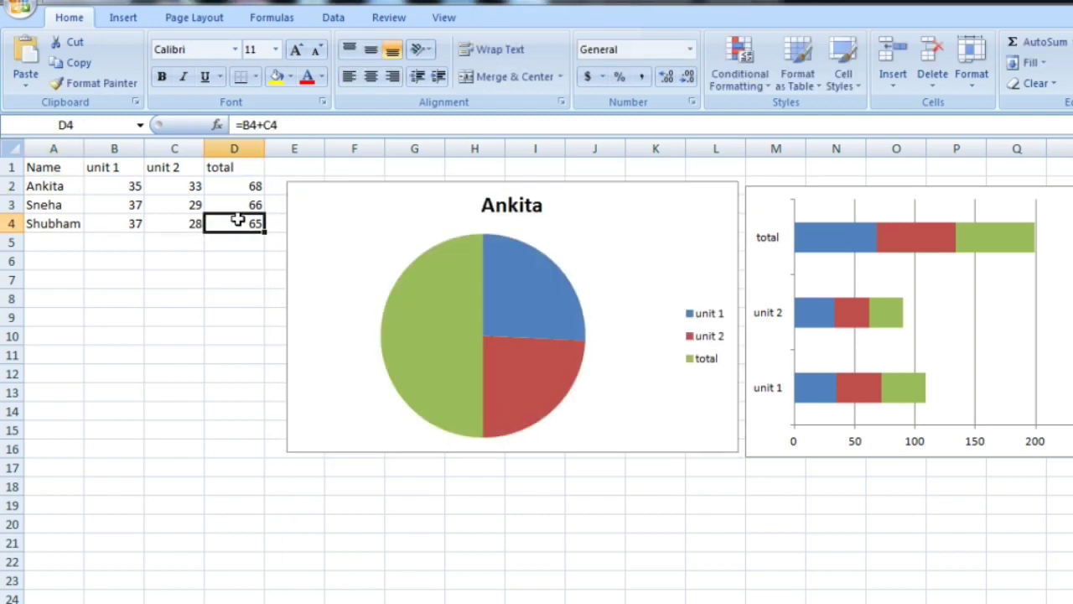
{"action": "key", "text": "Delete"}
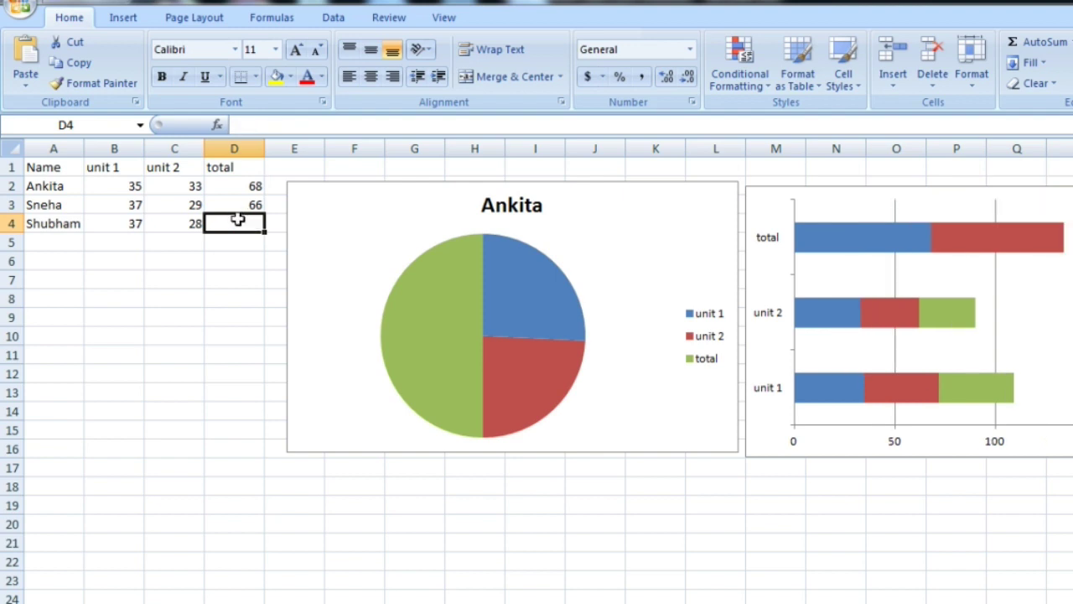
{"action": "key", "text": "ctrl+z"}
{"action": "left_click", "coordinate": [553, 505]}
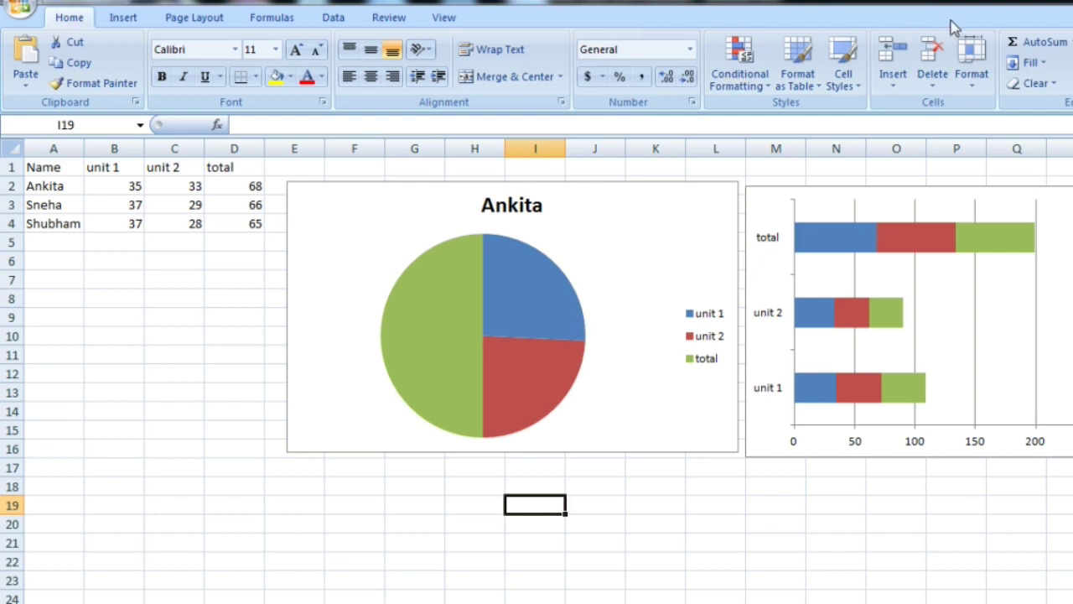
Step: Try to set the height of row 19 to 20
{"action": "left_click", "coordinate": [971, 84]}
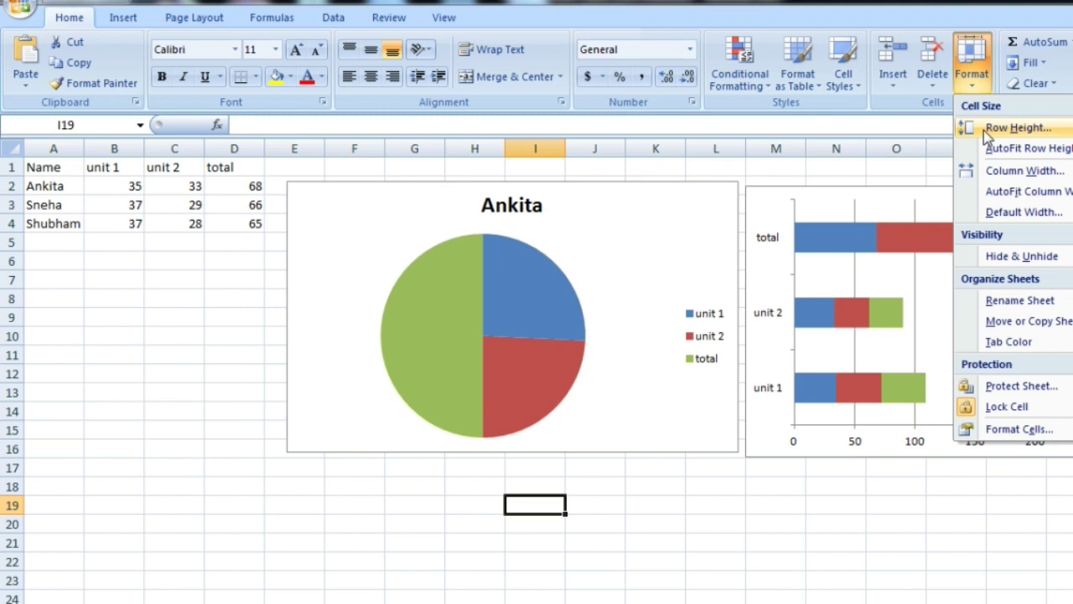
{"action": "left_click", "coordinate": [1017, 127]}
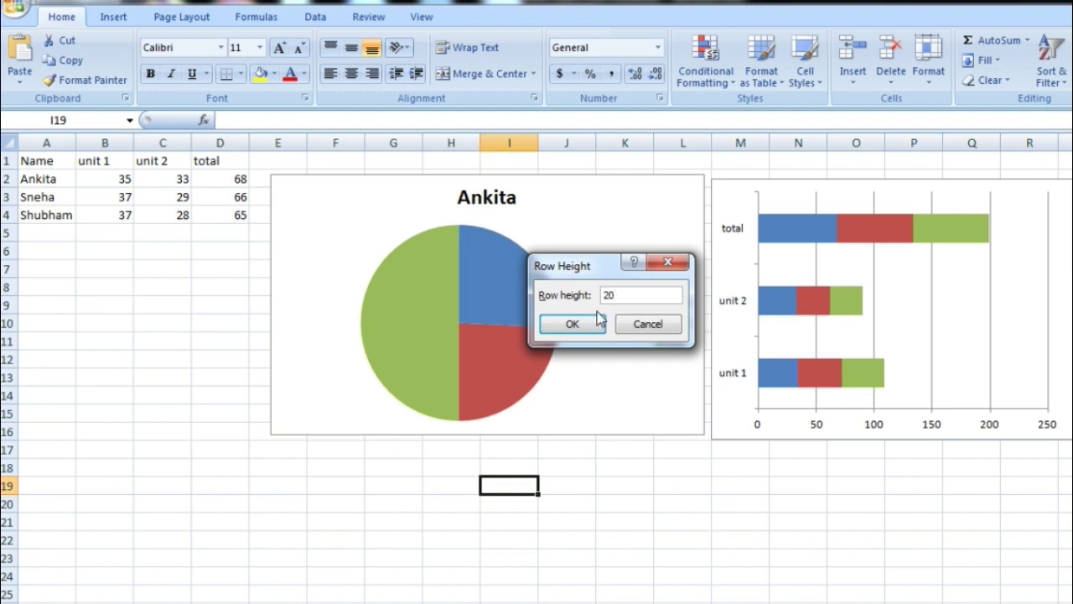
{"action": "left_click", "coordinate": [598, 318]}
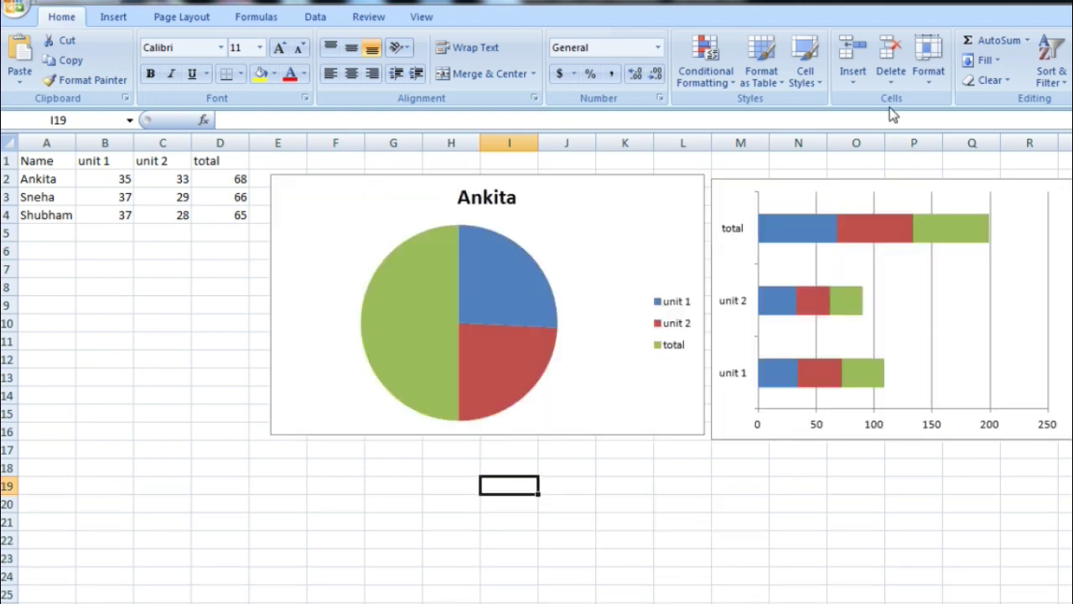
Step: Set the height of row 4 to 30, and undo the height change
{"action": "left_click", "coordinate": [53, 211]}
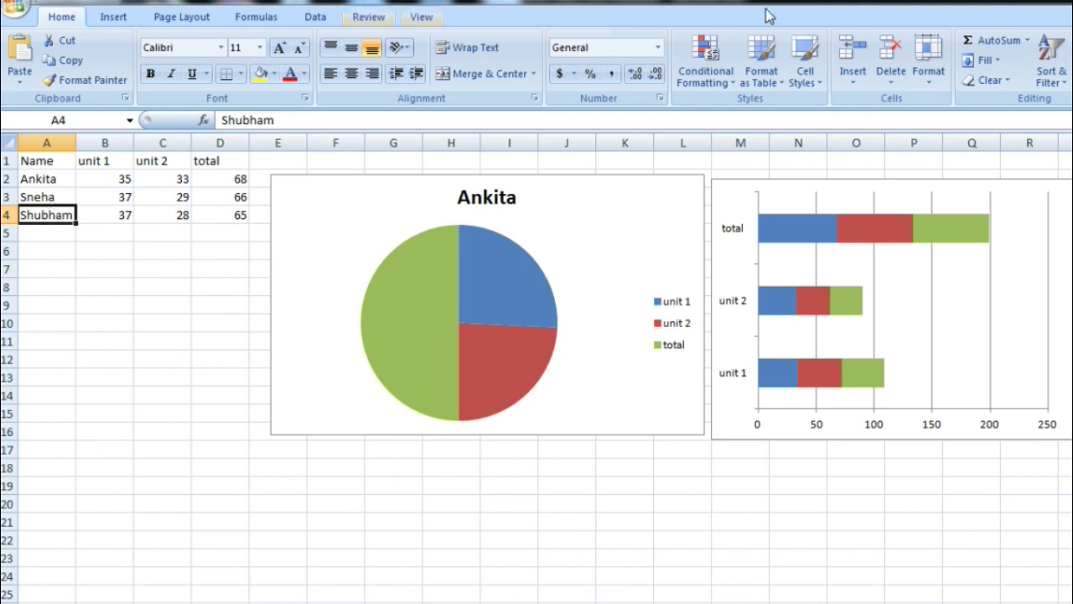
{"action": "left_click", "coordinate": [931, 72]}
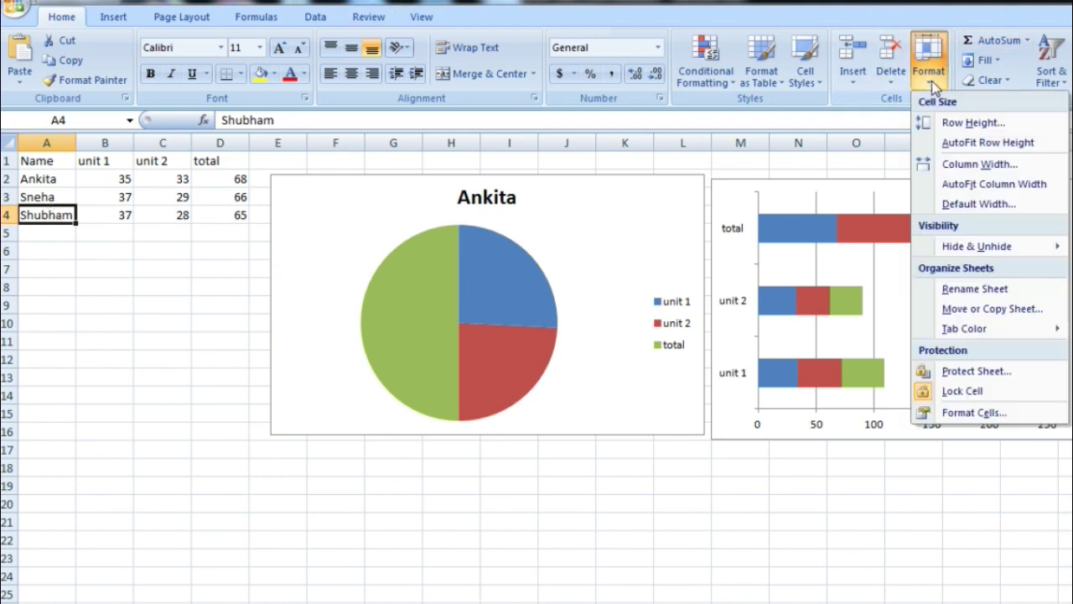
{"action": "left_click", "coordinate": [956, 123]}
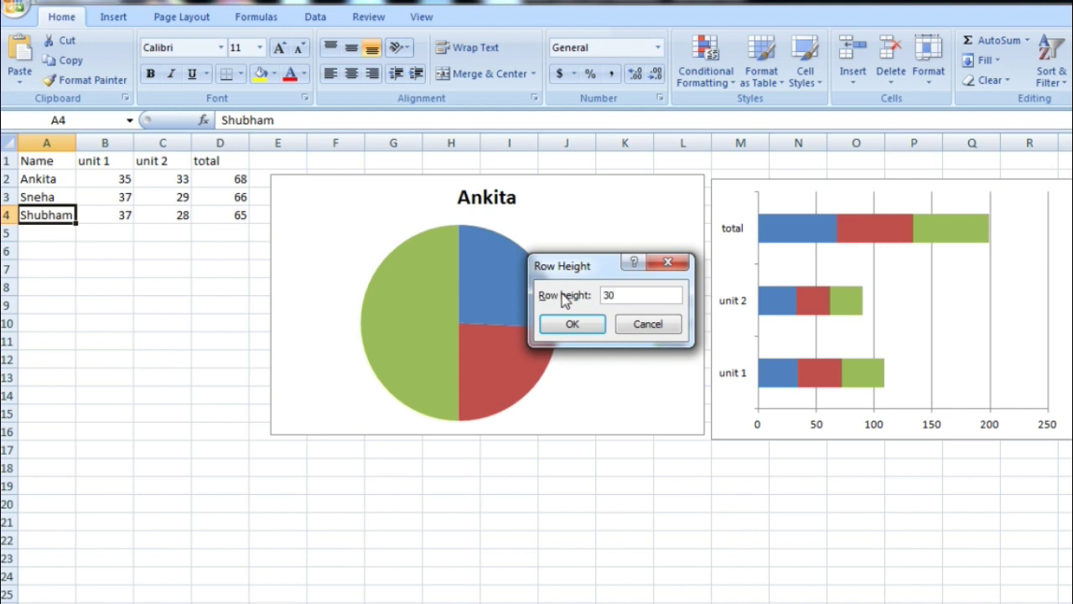
{"action": "key", "text": "Return"}
{"action": "left_click", "coordinate": [98, 222]}
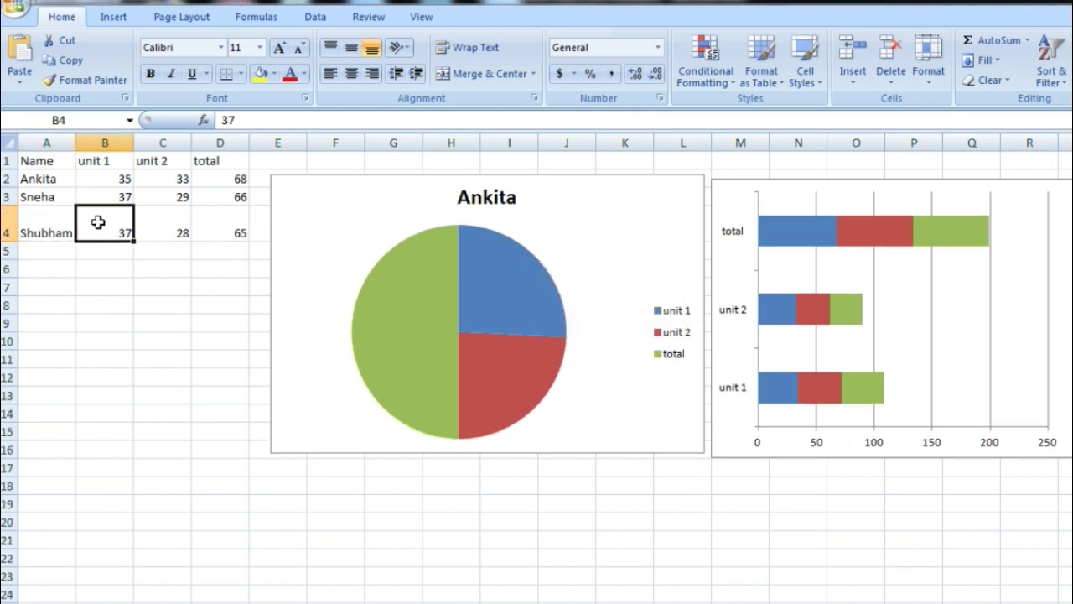
{"action": "left_click", "coordinate": [54, 225]}
{"action": "left_click", "coordinate": [239, 237]}
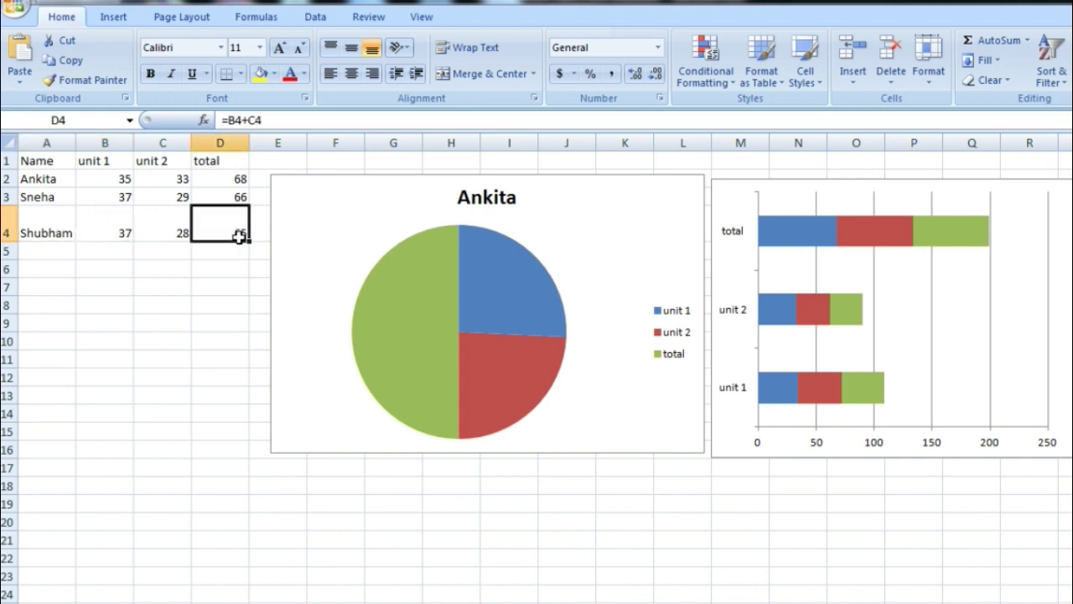
{"action": "left_click", "coordinate": [68, 4]}
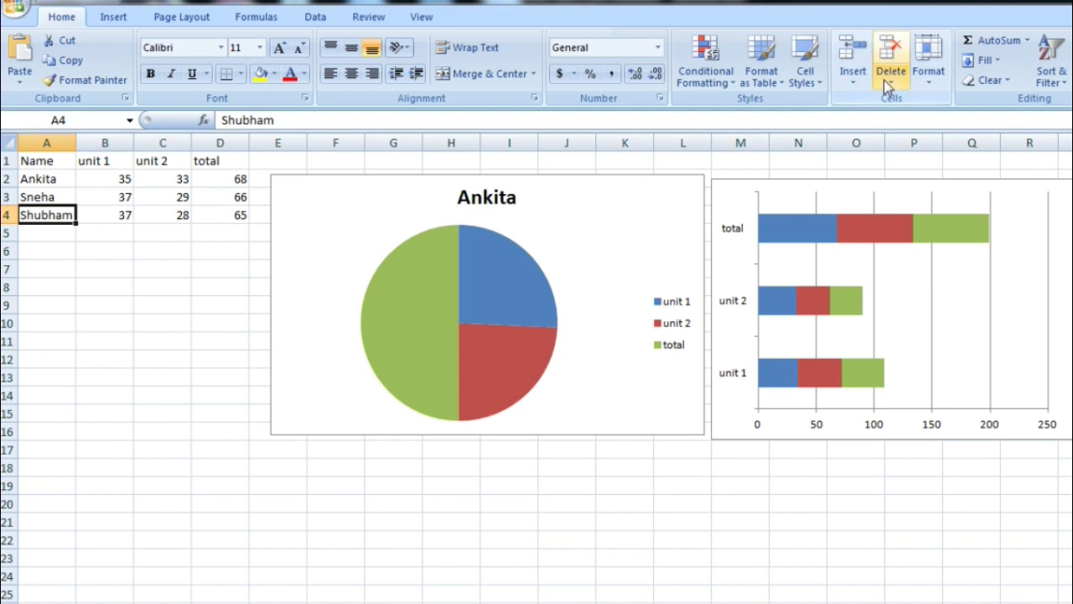
Step: Remove cell D4 with the Delete Cells command, and undo the removal
{"action": "left_click", "coordinate": [236, 216]}
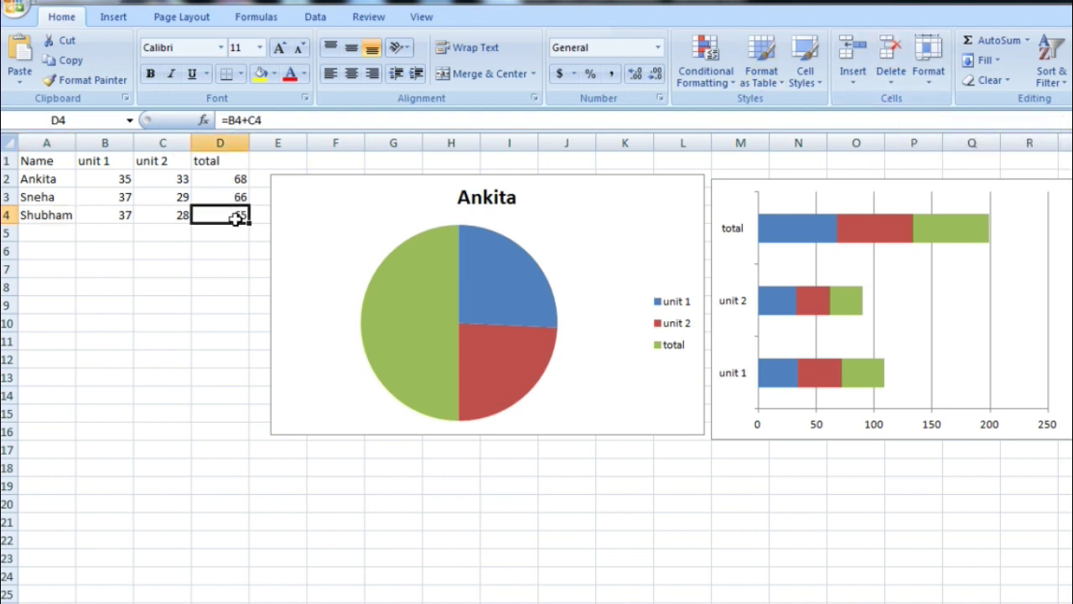
{"action": "left_click", "coordinate": [892, 74]}
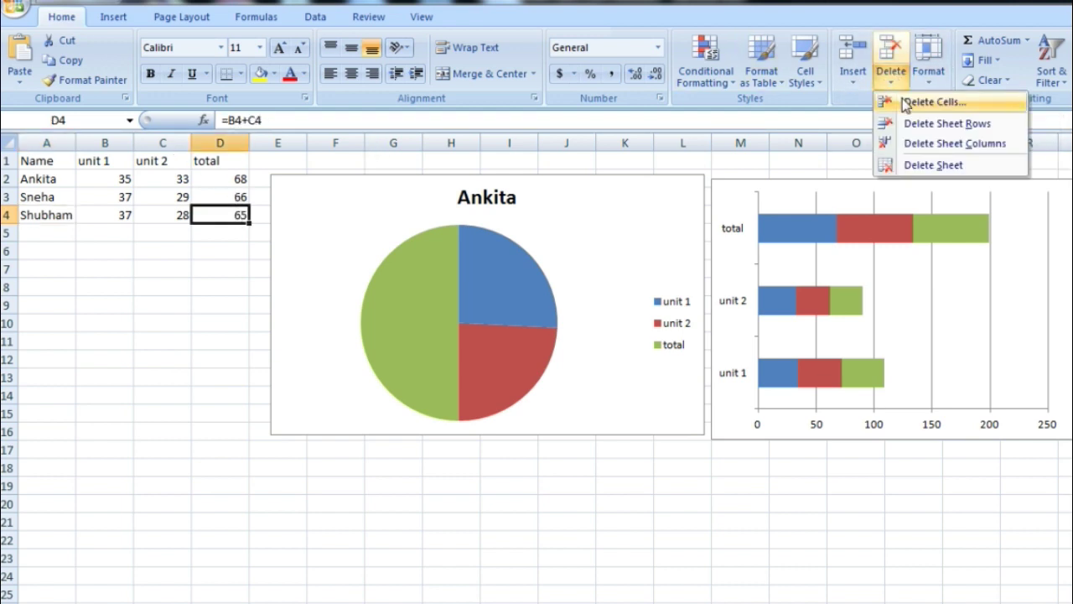
{"action": "left_click", "coordinate": [905, 103]}
{"action": "left_click", "coordinate": [569, 360]}
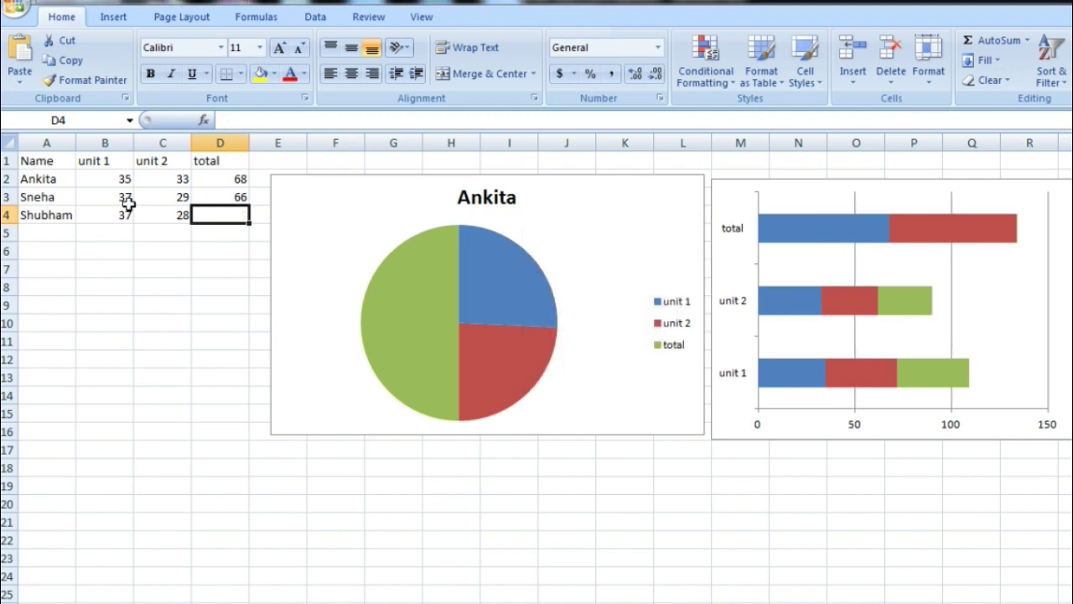
{"action": "key", "text": "ctrl+z"}
Step: Switch to legy304.pdf in Adobe Reader at the section on MS Excel or Spreadsheet
{"action": "left_click", "coordinate": [237, 304]}
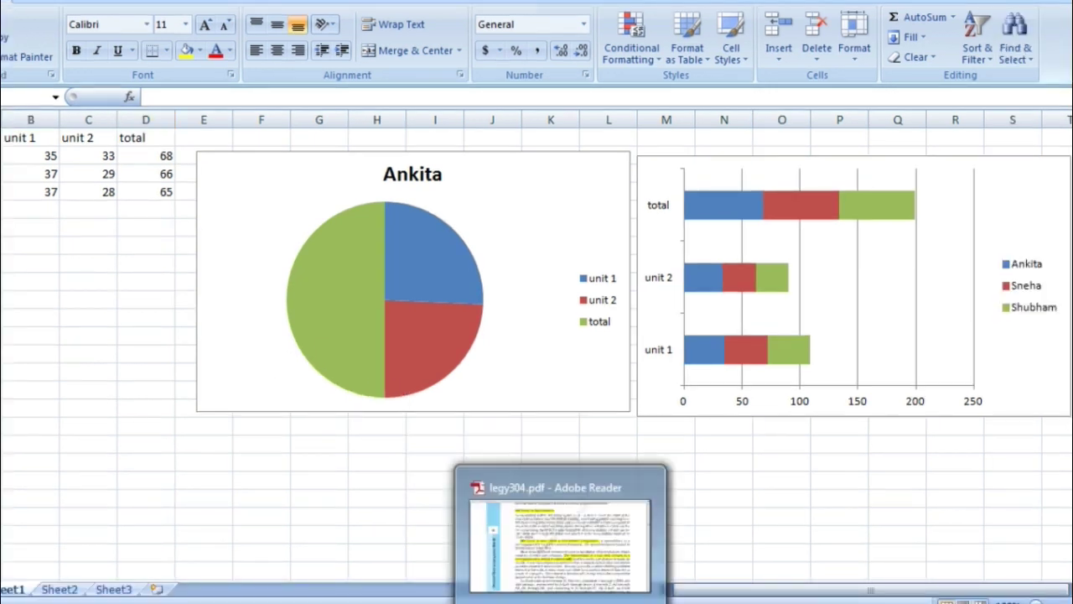
{"action": "left_click", "coordinate": [546, 539]}
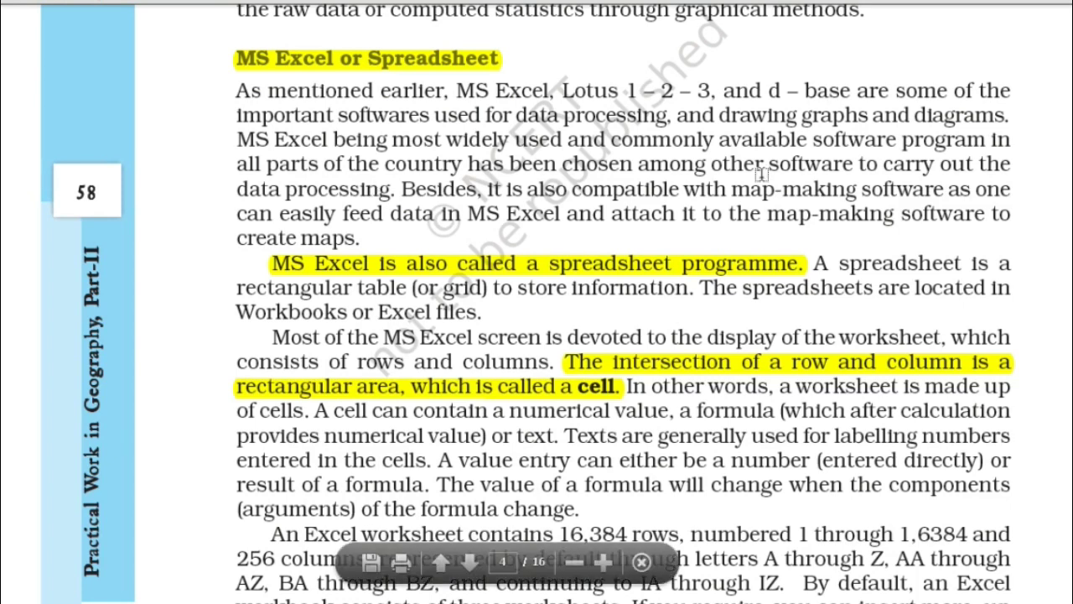
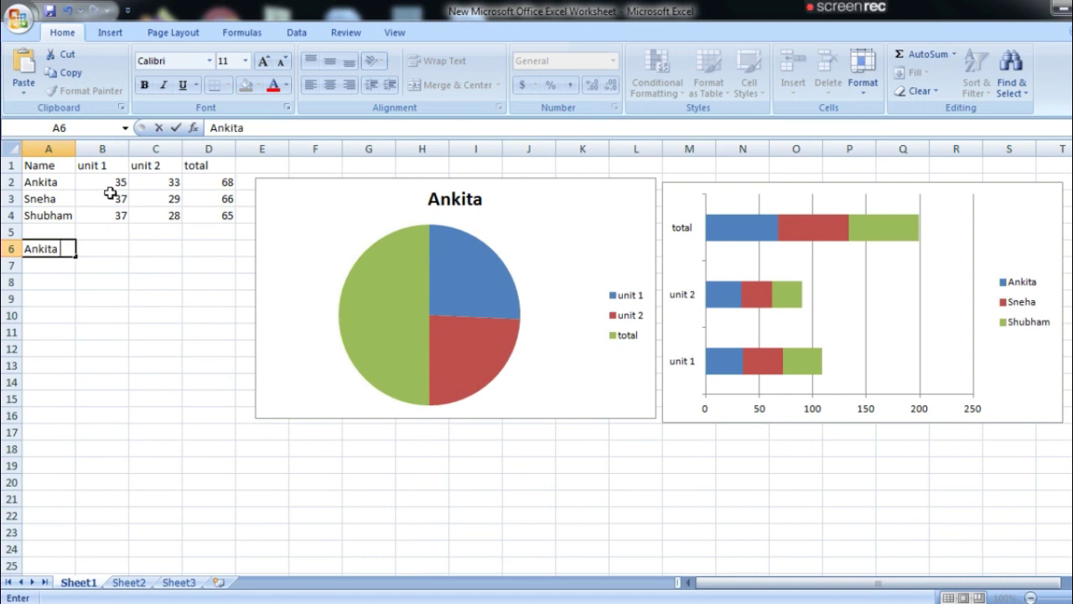
Step: Delete the cell range A1:E6 containing the student marks table, and dismiss the alert
{"action": "left_click", "coordinate": [97, 165]}
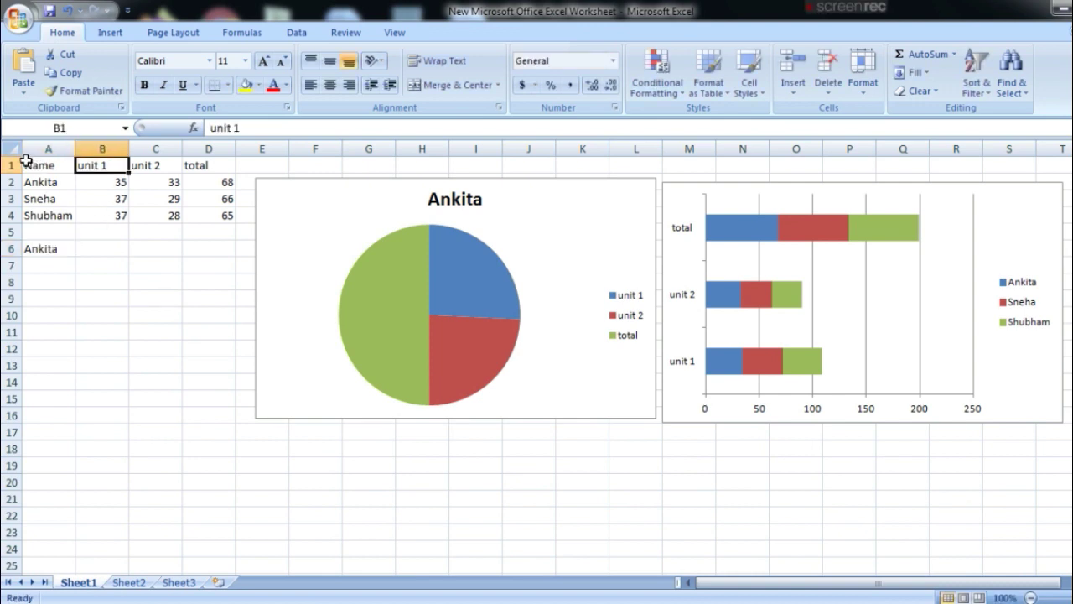
{"action": "double_click", "coordinate": [29, 165]}
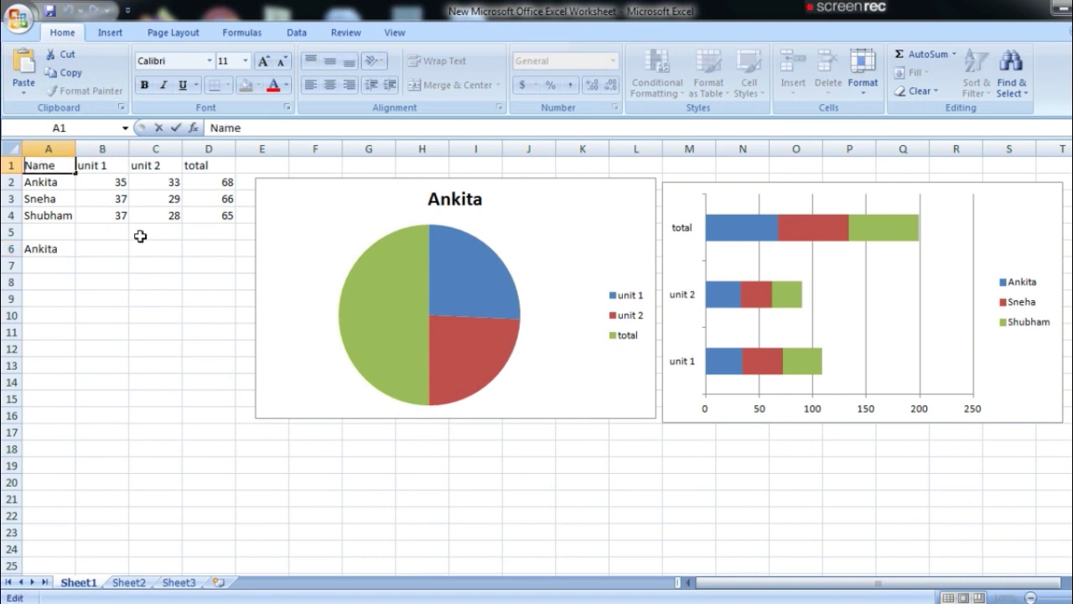
{"action": "left_click", "coordinate": [37, 180]}
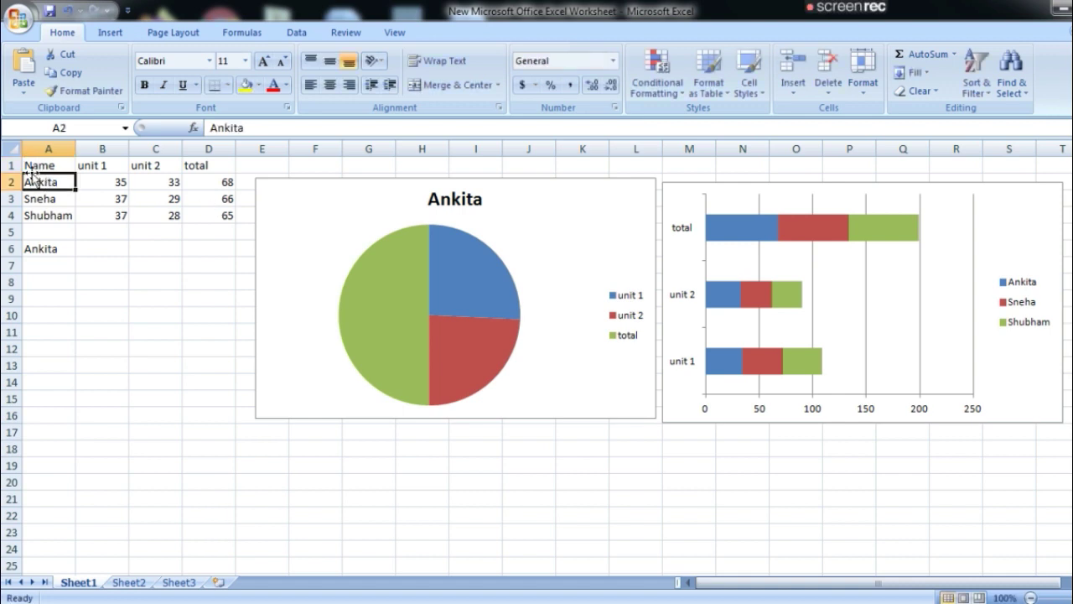
{"action": "left_click_drag", "start_coordinate": [29, 165], "coordinate": [239, 251]}
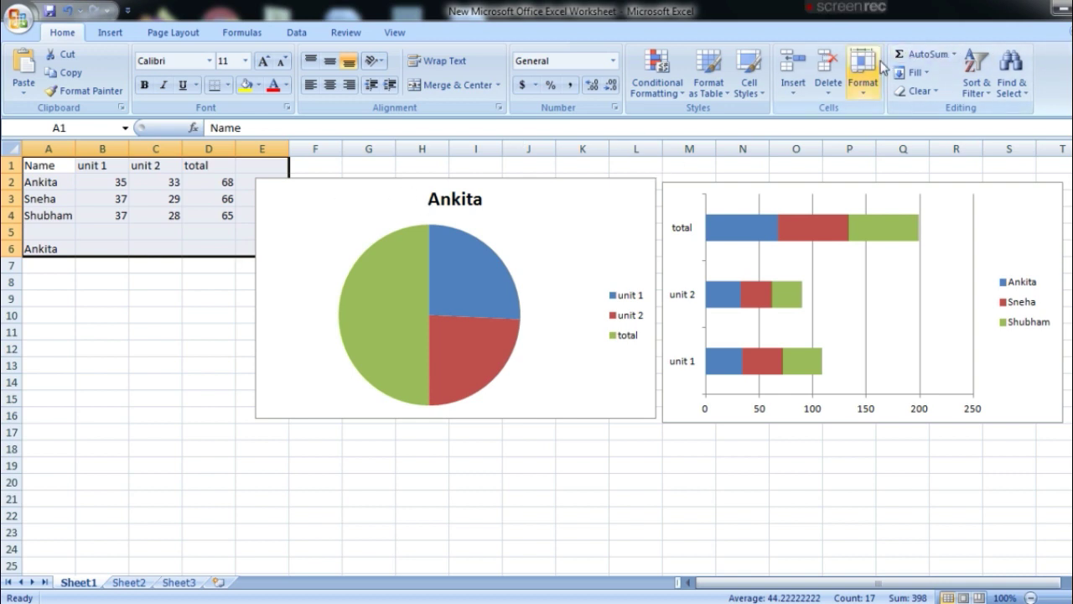
{"action": "left_click", "coordinate": [834, 72]}
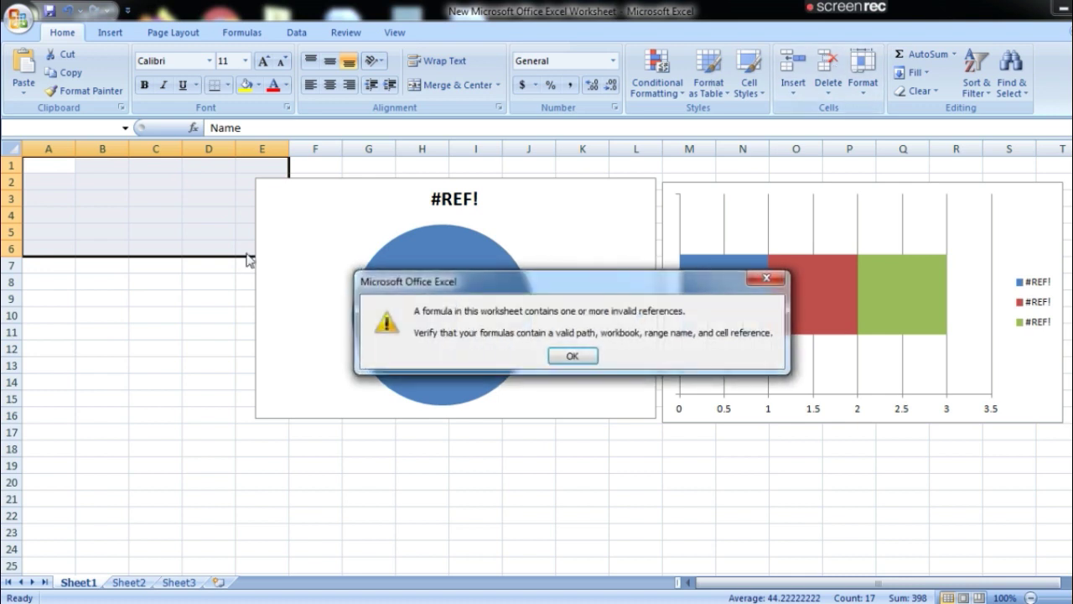
{"action": "left_click", "coordinate": [573, 356]}
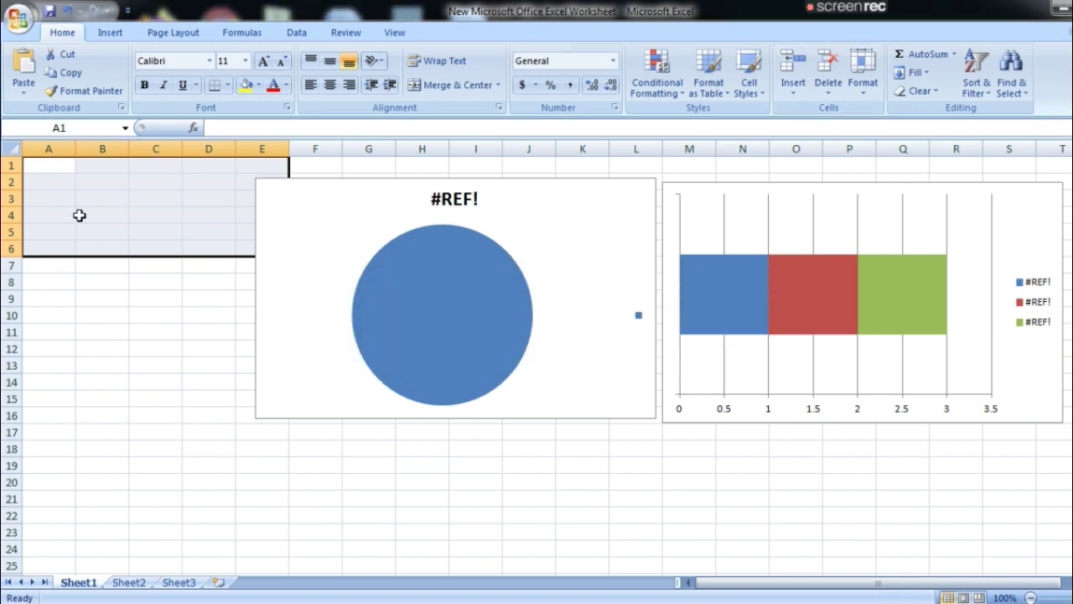
{"action": "left_click", "coordinate": [187, 308]}
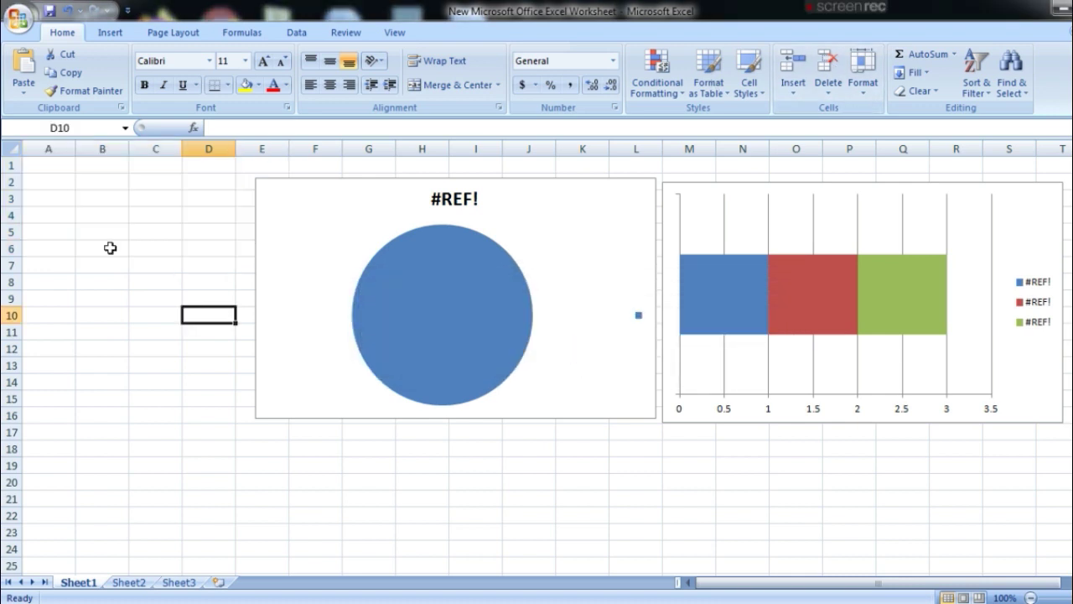
{"action": "left_click", "coordinate": [41, 163]}
Step: Delete the pie chart and the stacked bar chart from Sheet1
{"action": "left_click", "coordinate": [365, 260]}
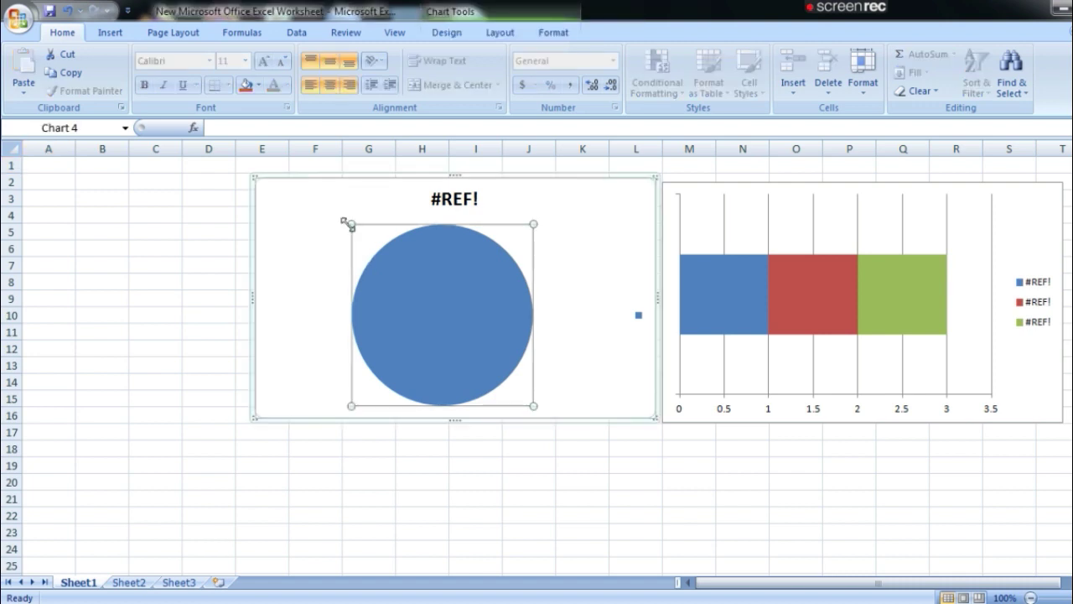
{"action": "left_click", "coordinate": [307, 195]}
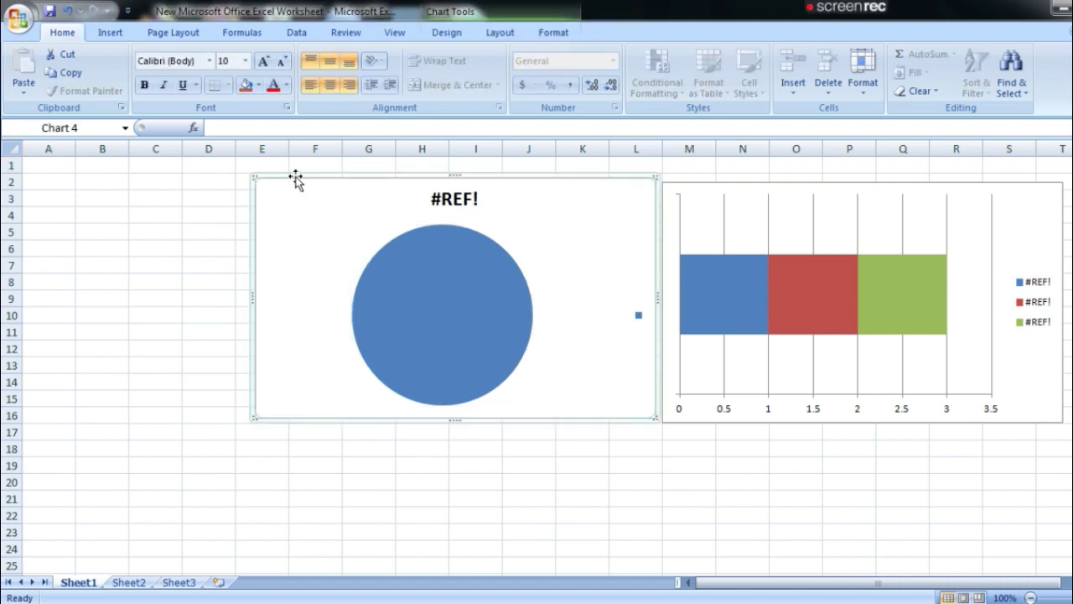
{"action": "key", "text": "Delete"}
{"action": "left_click", "coordinate": [910, 212]}
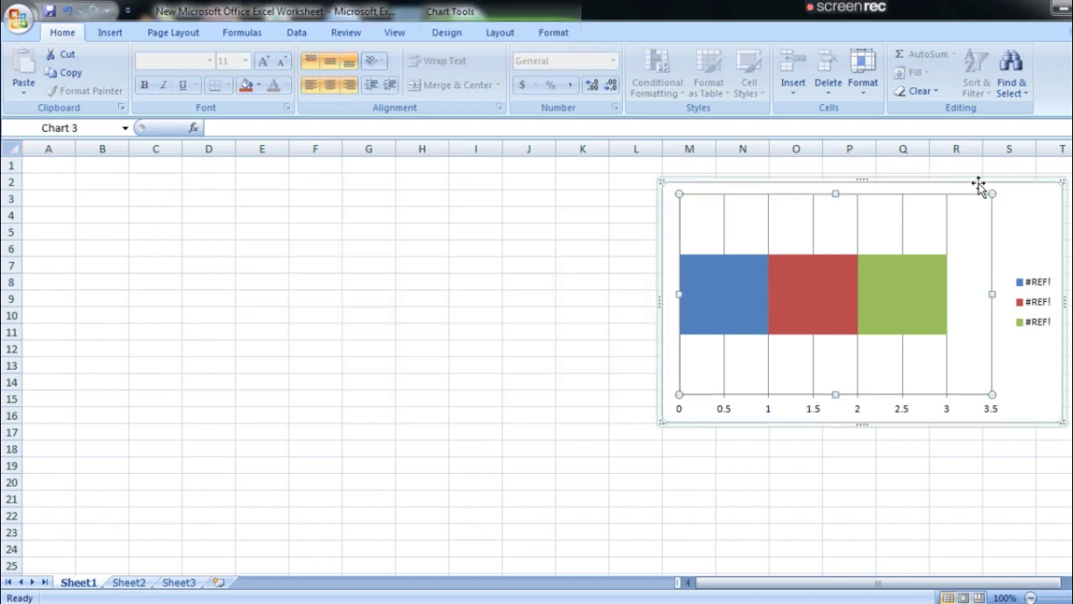
{"action": "key", "text": "Delete"}
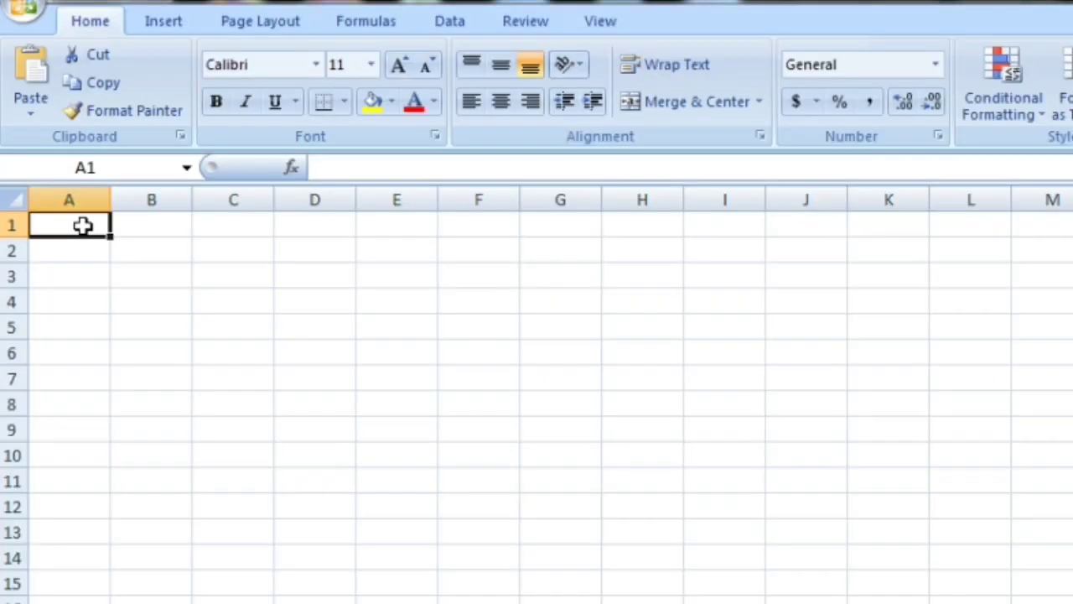
Step: Enter the column headings Name, pre board and total marks in cells A1 to C1
{"action": "type", "text": "Name"}
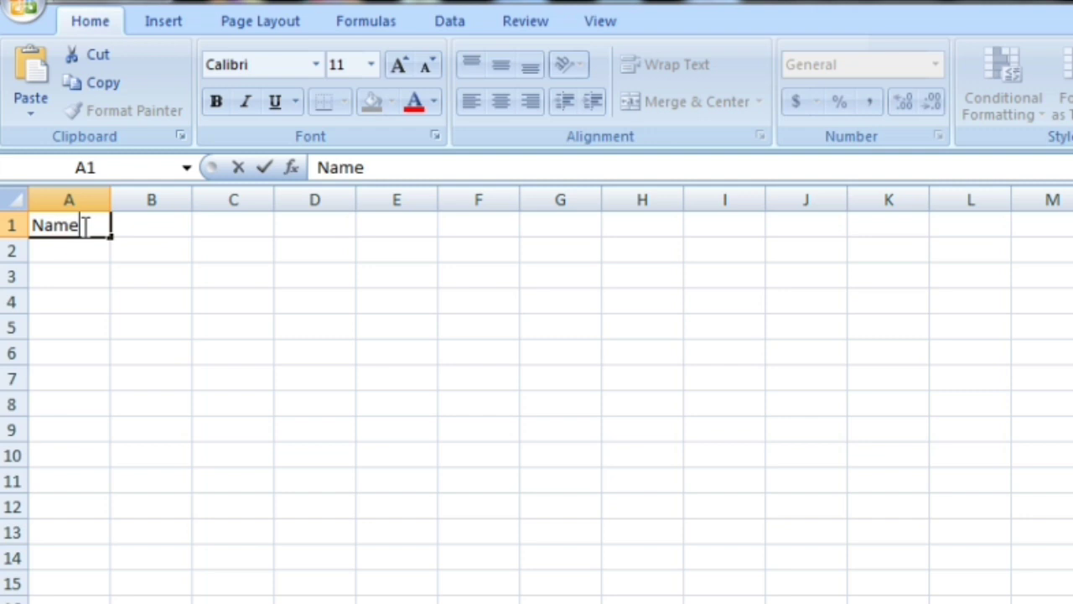
{"action": "left_click", "coordinate": [148, 227]}
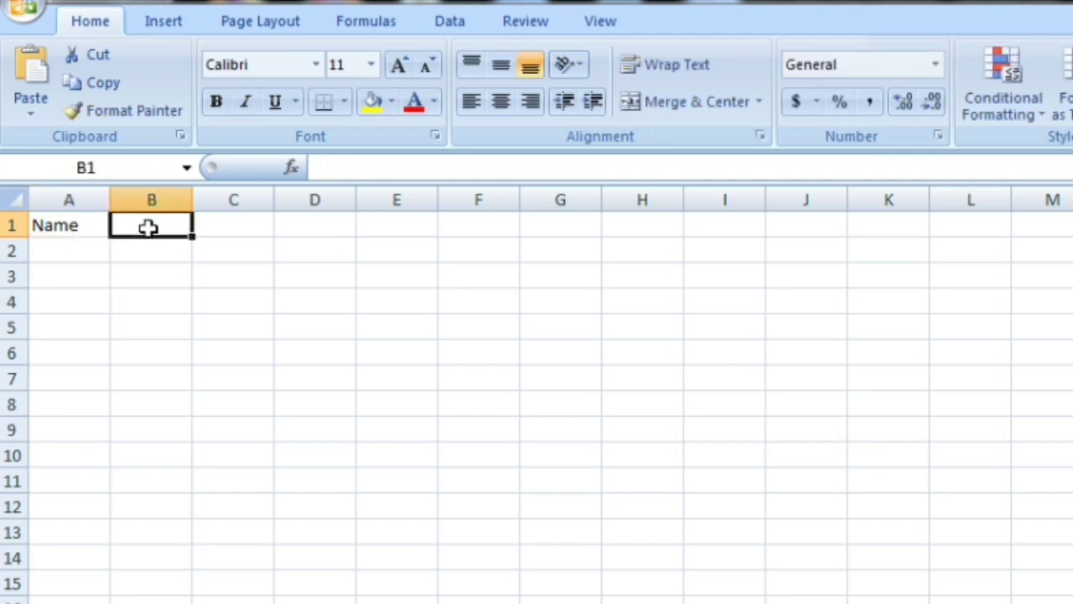
{"action": "type", "text": "pre board"}
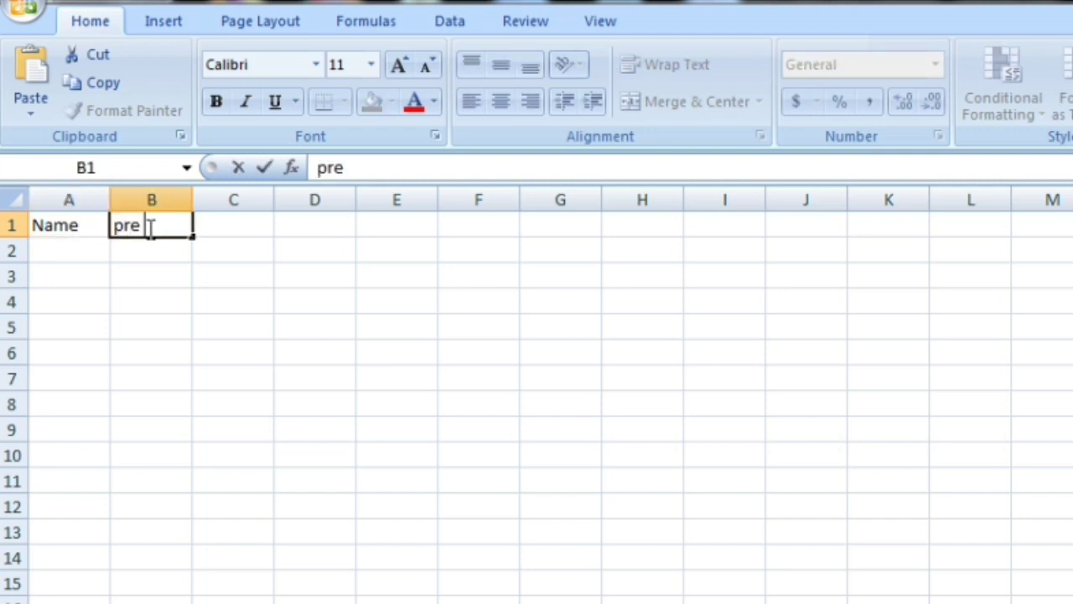
{"action": "left_click", "coordinate": [222, 229]}
{"action": "type", "text": "tatal"}
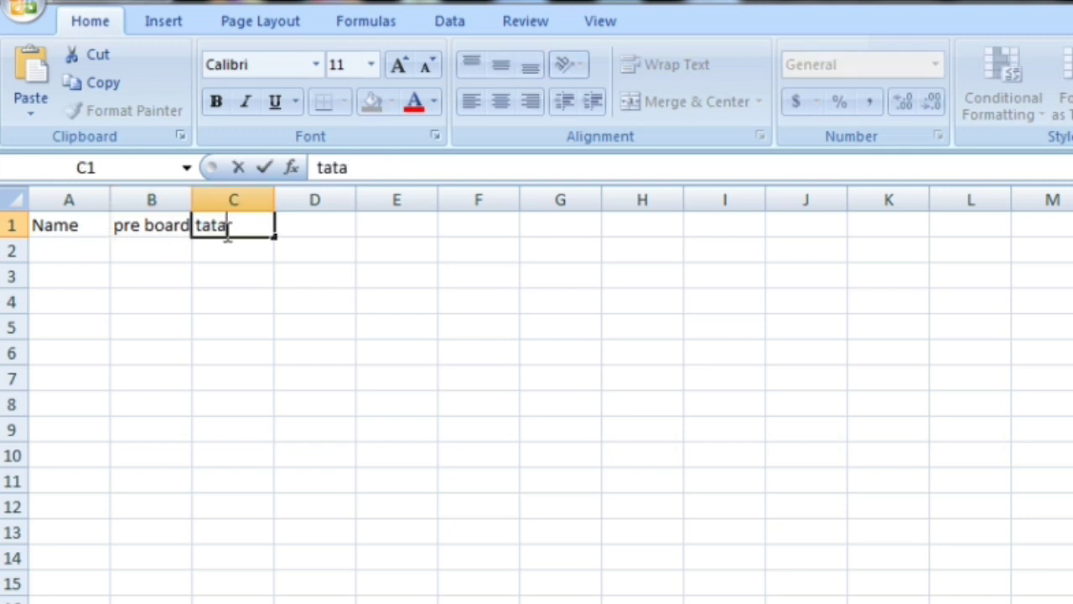
{"action": "key", "text": "BackSpace"}
{"action": "key", "text": "BackSpace"}
{"action": "key", "text": "BackSpace"}
{"action": "key", "text": "BackSpace"}
{"action": "type", "text": "otal marks"}
Step: Fill row 2 with the student's name in A2, the mark 95 in B2 and 100 in C2
{"action": "left_click", "coordinate": [44, 249]}
{"action": "type", "text": "Ankita"}
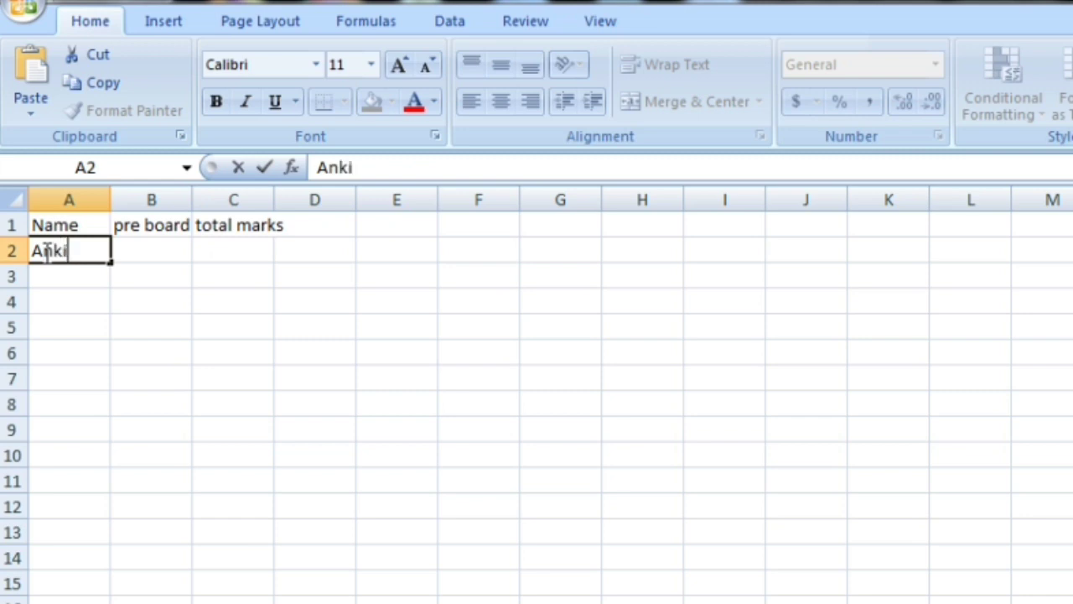
{"action": "left_click", "coordinate": [142, 247]}
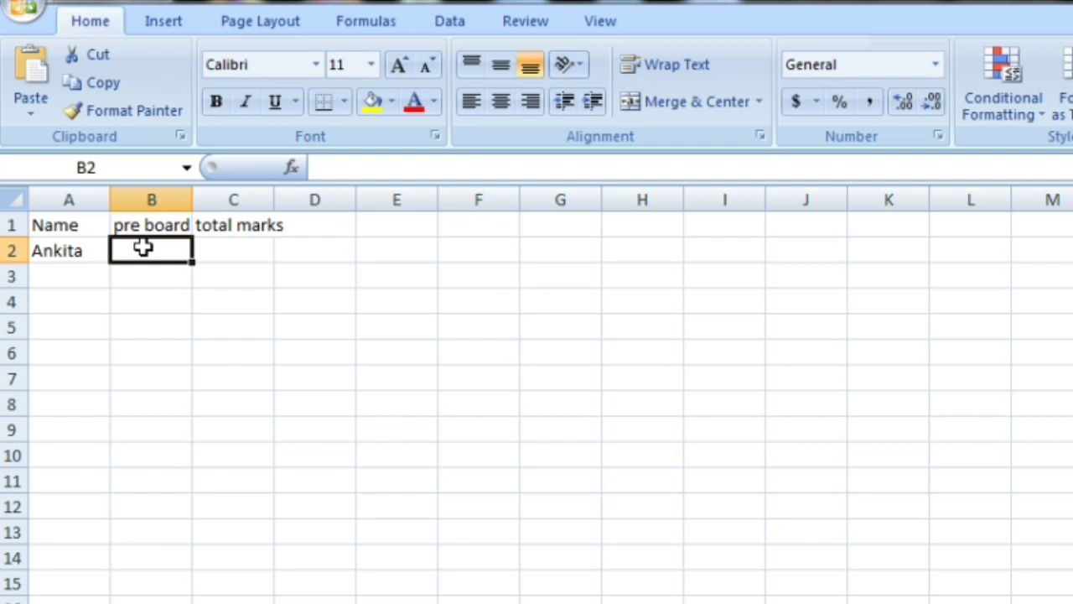
{"action": "type", "text": "95"}
{"action": "left_click", "coordinate": [241, 250]}
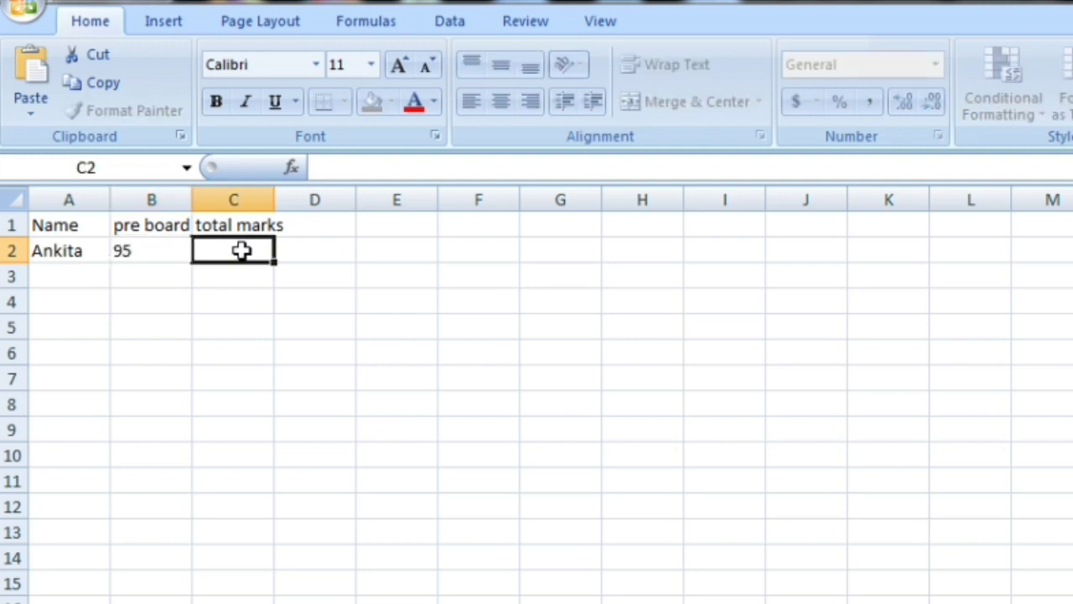
{"action": "type", "text": "1"}
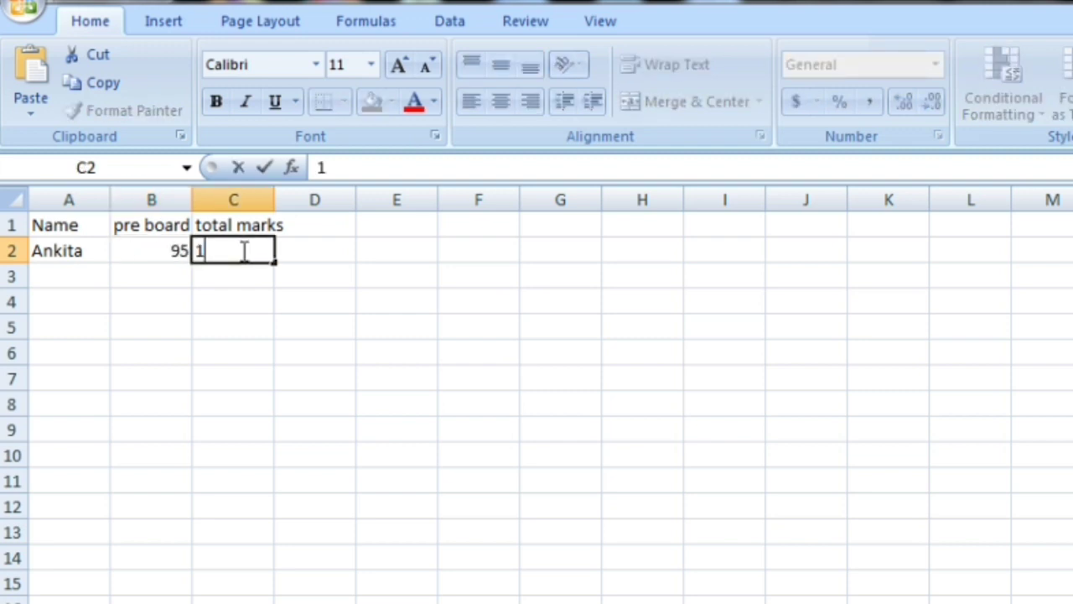
{"action": "type", "text": "00"}
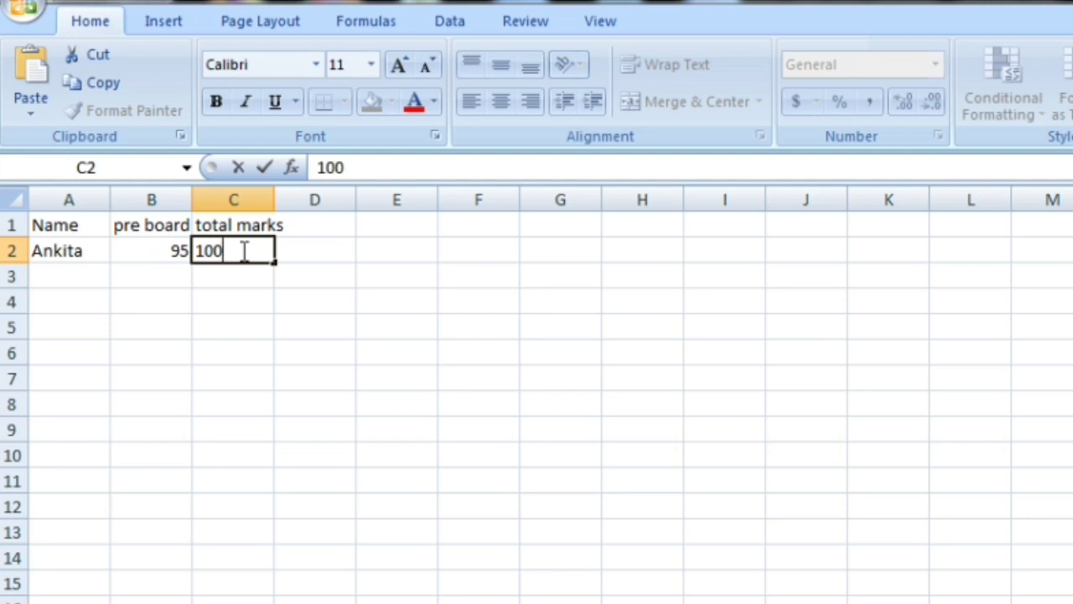
{"action": "left_click", "coordinate": [329, 252]}
Step: Add the heading % in D1 and calculate the percentage in D2 with the formula =B2/C2*100
{"action": "left_click", "coordinate": [319, 224]}
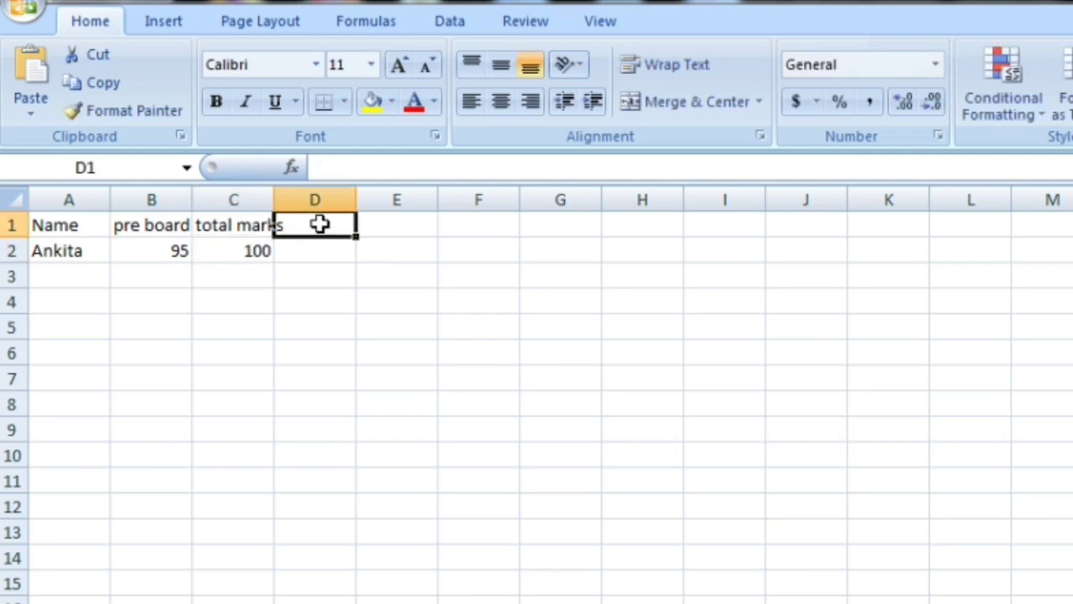
{"action": "type", "text": "%"}
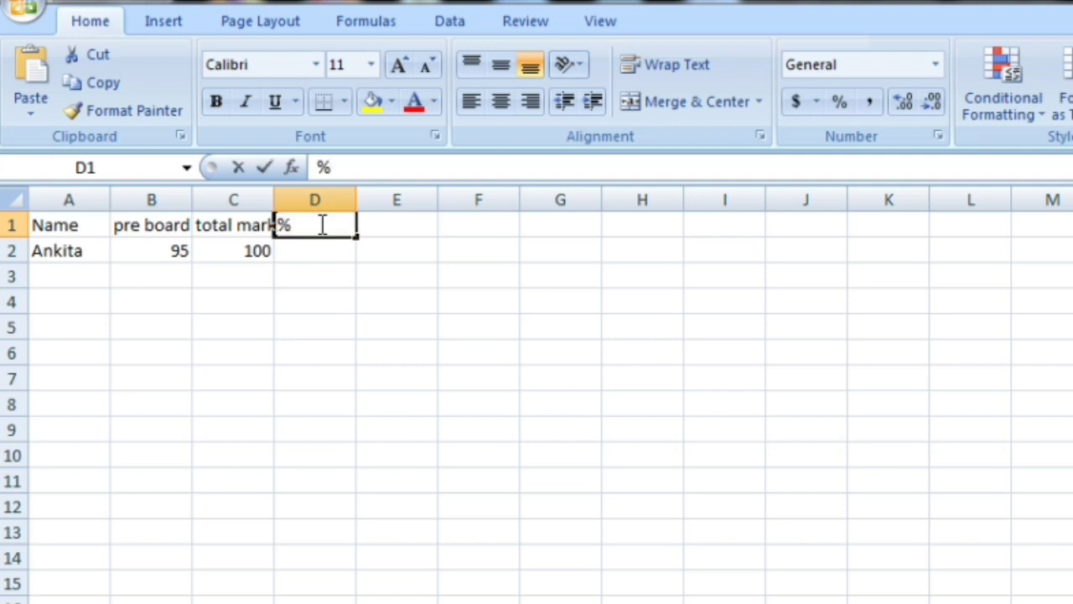
{"action": "left_click", "coordinate": [311, 257]}
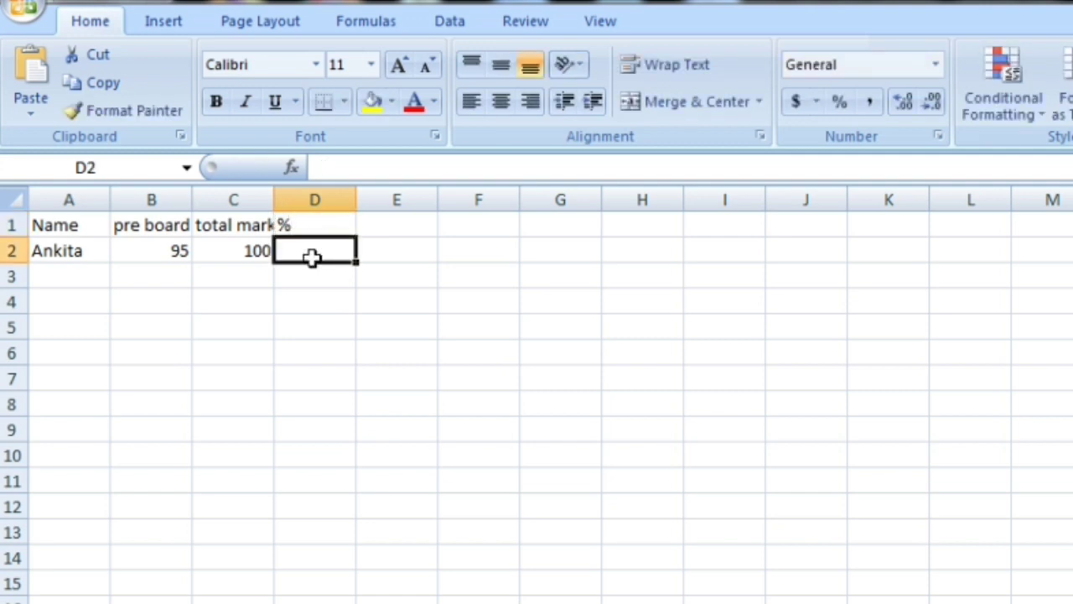
{"action": "type", "text": "="}
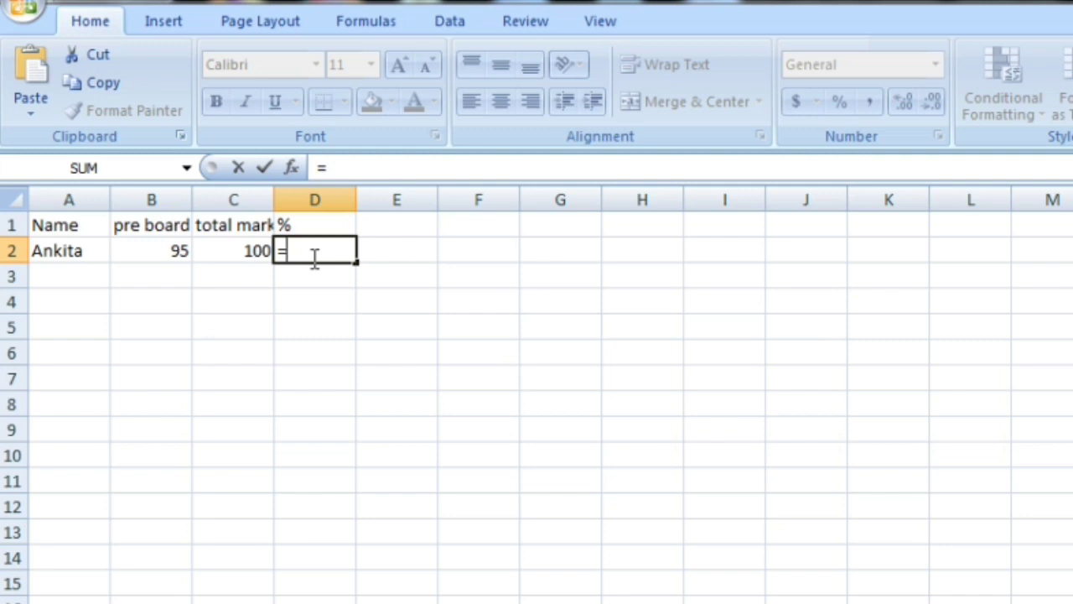
{"action": "left_click", "coordinate": [136, 256]}
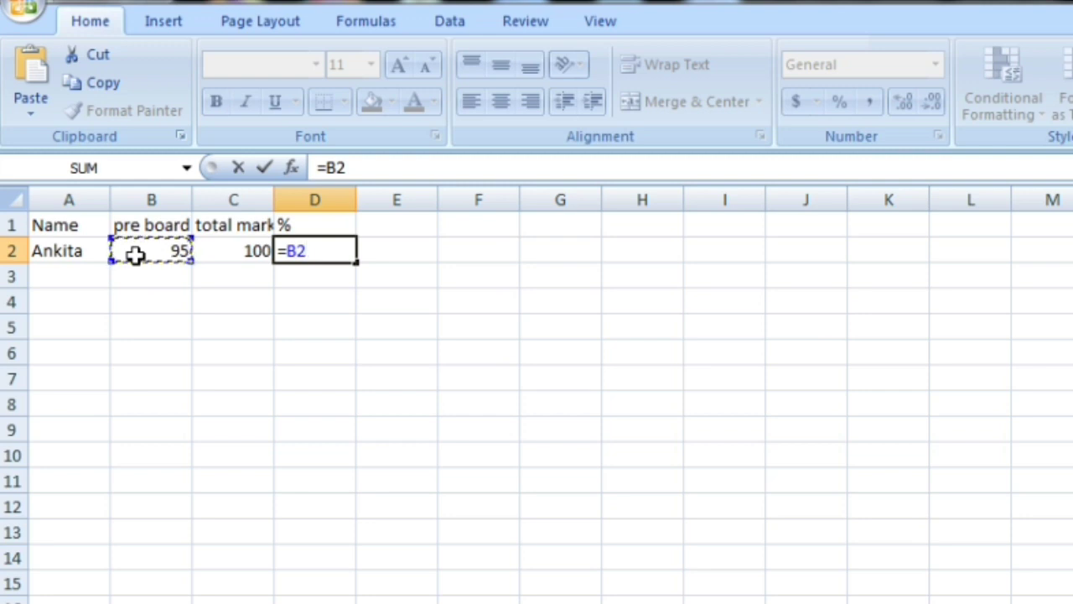
{"action": "type", "text": "/"}
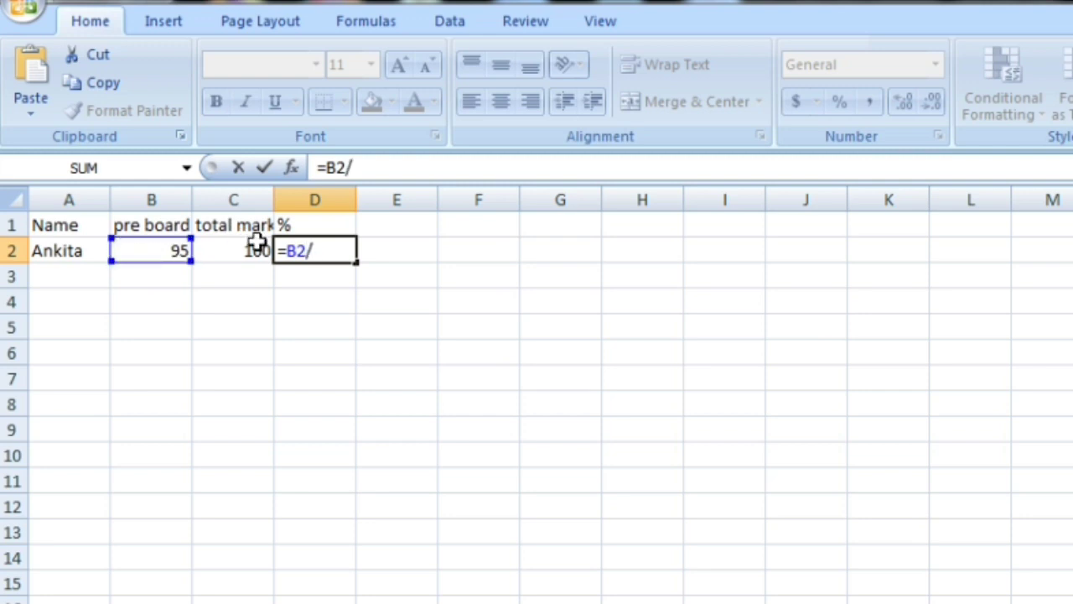
{"action": "left_click", "coordinate": [257, 247]}
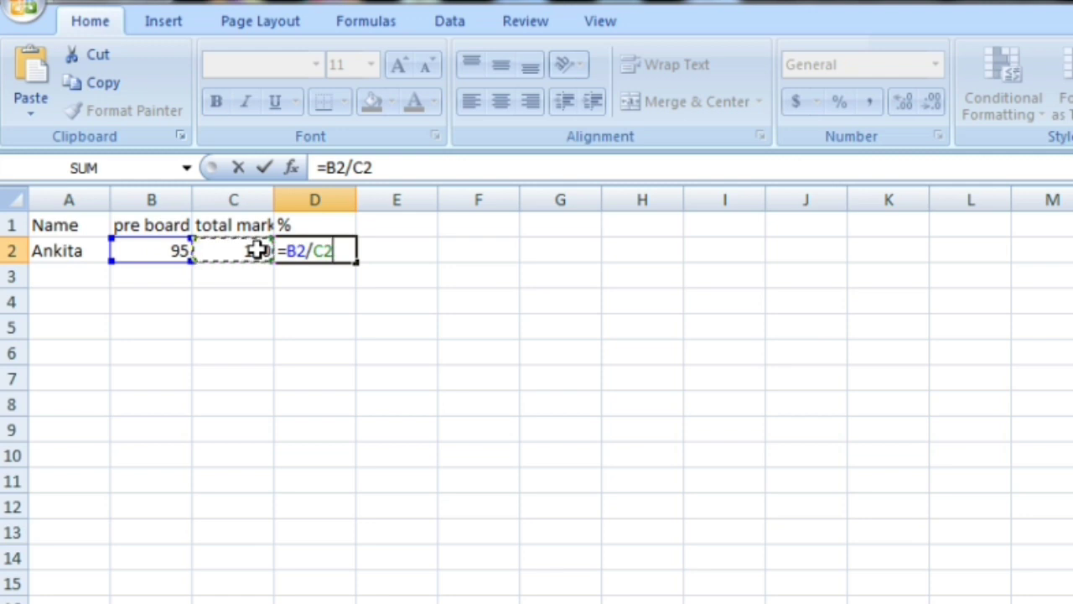
{"action": "type", "text": "*100"}
{"action": "key", "text": "Return"}
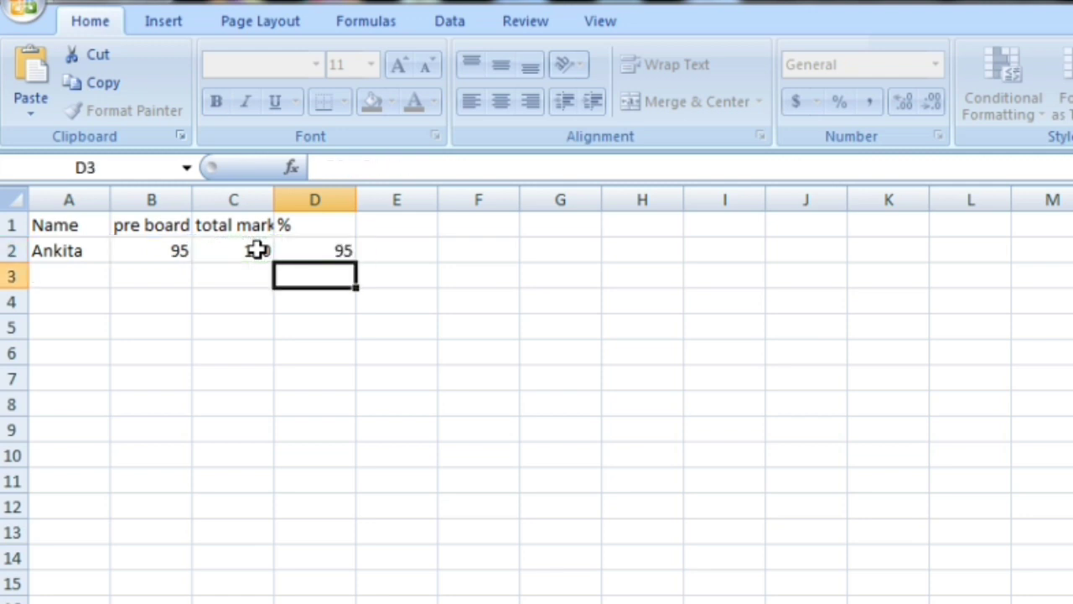
{"action": "left_click", "coordinate": [332, 250]}
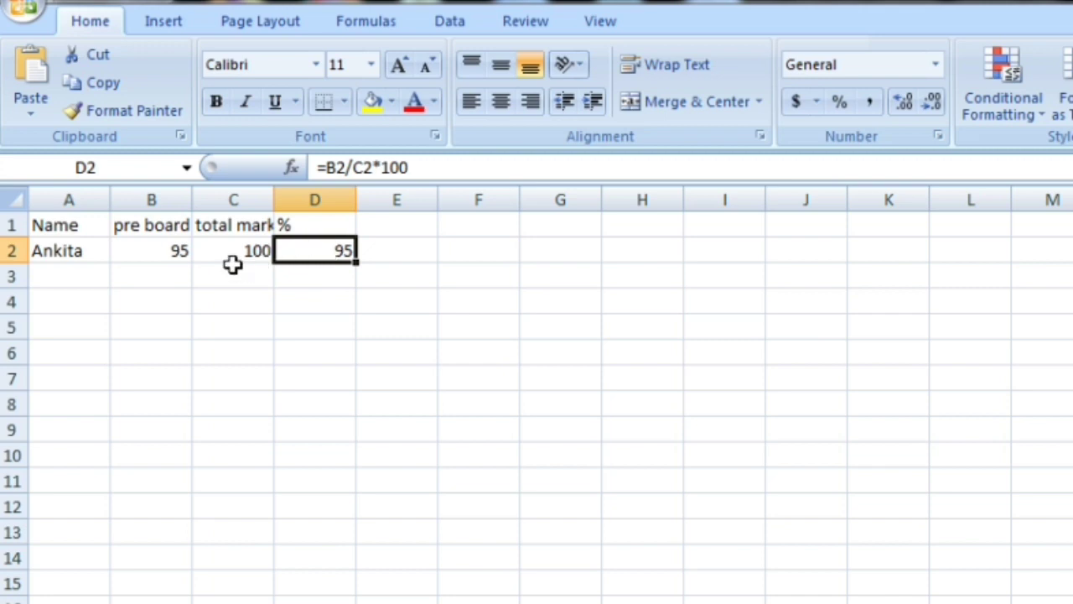
{"action": "left_click", "coordinate": [177, 255]}
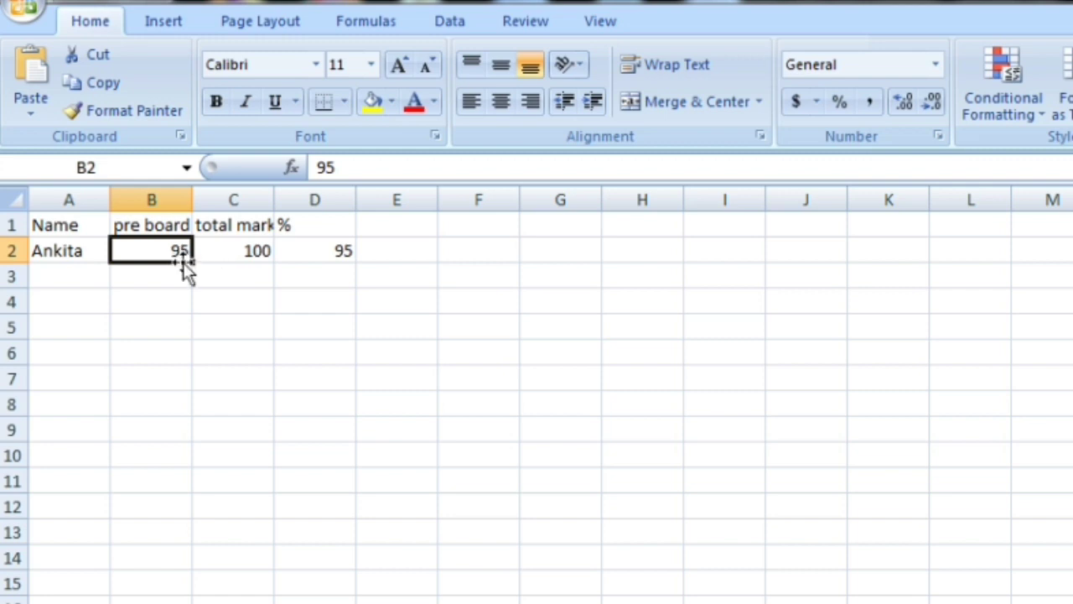
Step: Set the height of row 5 to 30 and open cell B5 for editing
{"action": "left_click", "coordinate": [151, 327]}
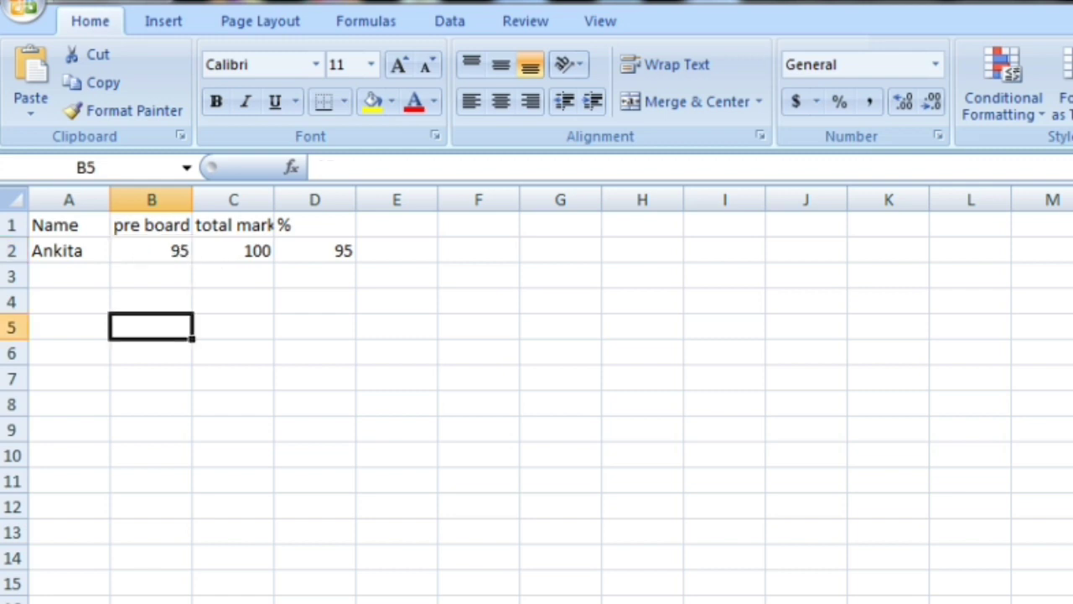
{"action": "key", "text": "alt+h"}
{"action": "key", "text": "o"}
{"action": "key", "text": "h"}
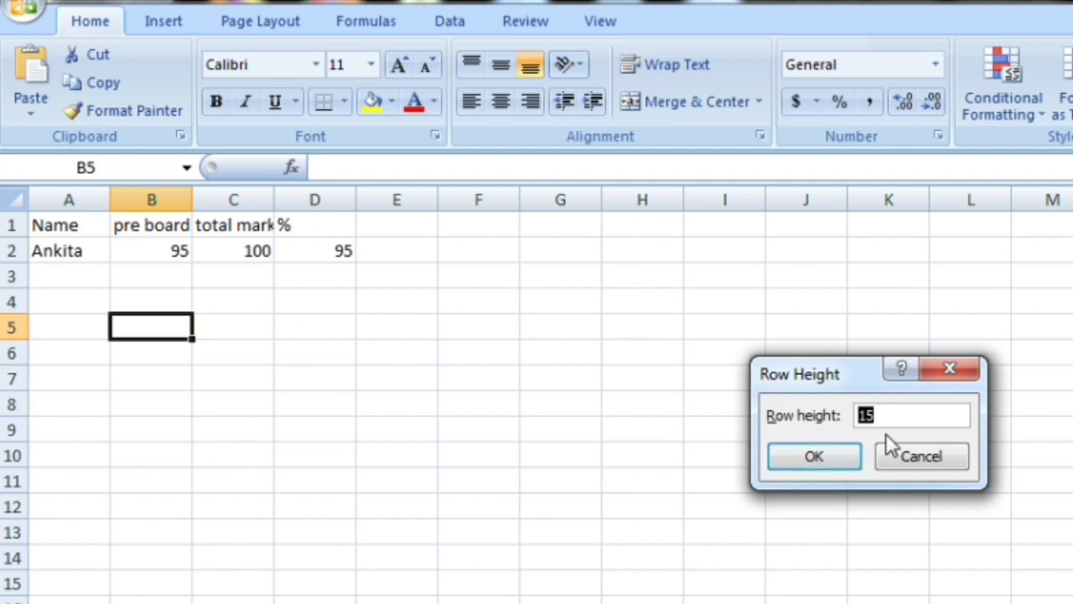
{"action": "type", "text": "30"}
{"action": "key", "text": "Return"}
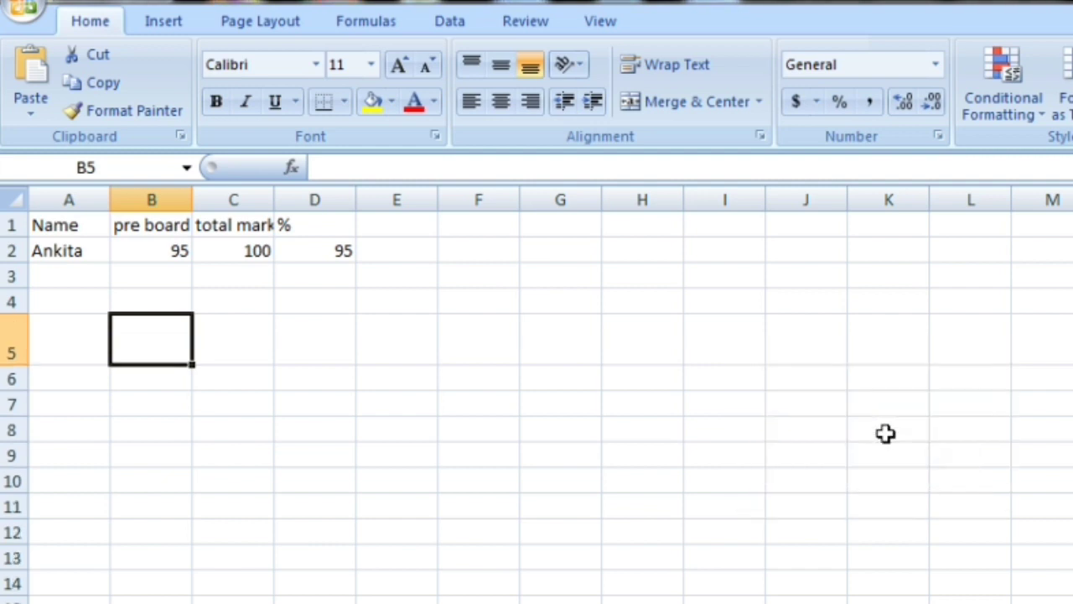
{"action": "double_click", "coordinate": [161, 344]}
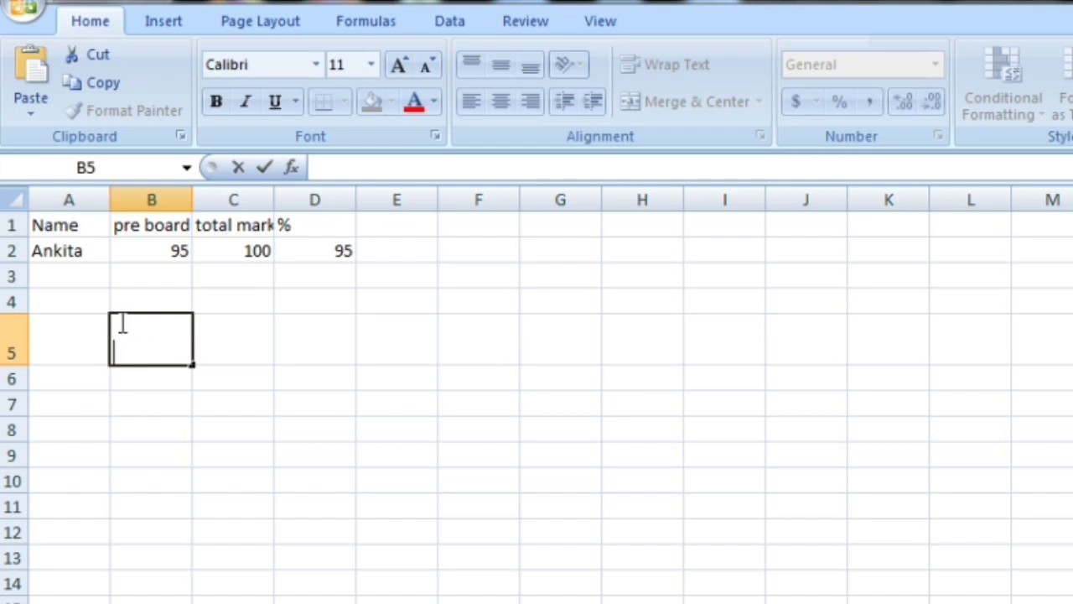
Step: Enter "population 100" in cell B5 and "urban population 40" in cell B6
{"action": "type", "text": "populatio"}
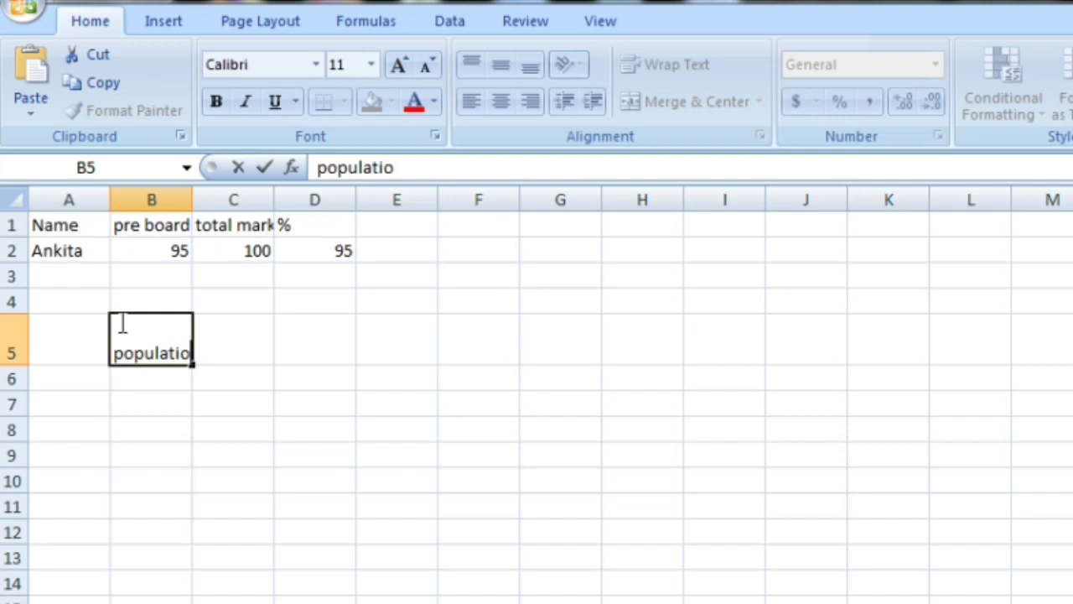
{"action": "type", "text": "n 1000"}
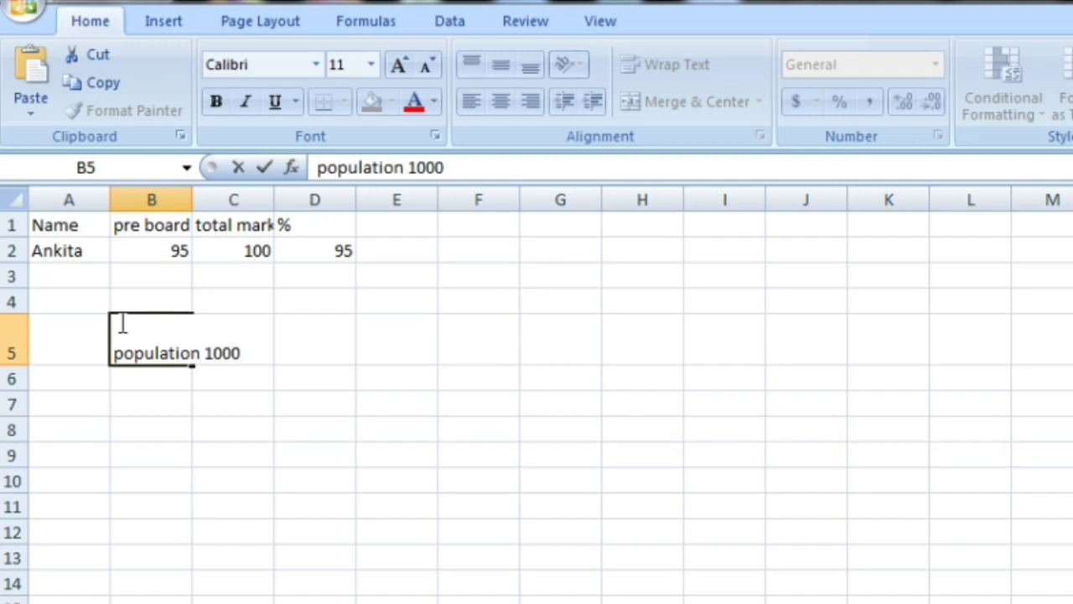
{"action": "key", "text": "BackSpace"}
{"action": "key", "text": "Return"}
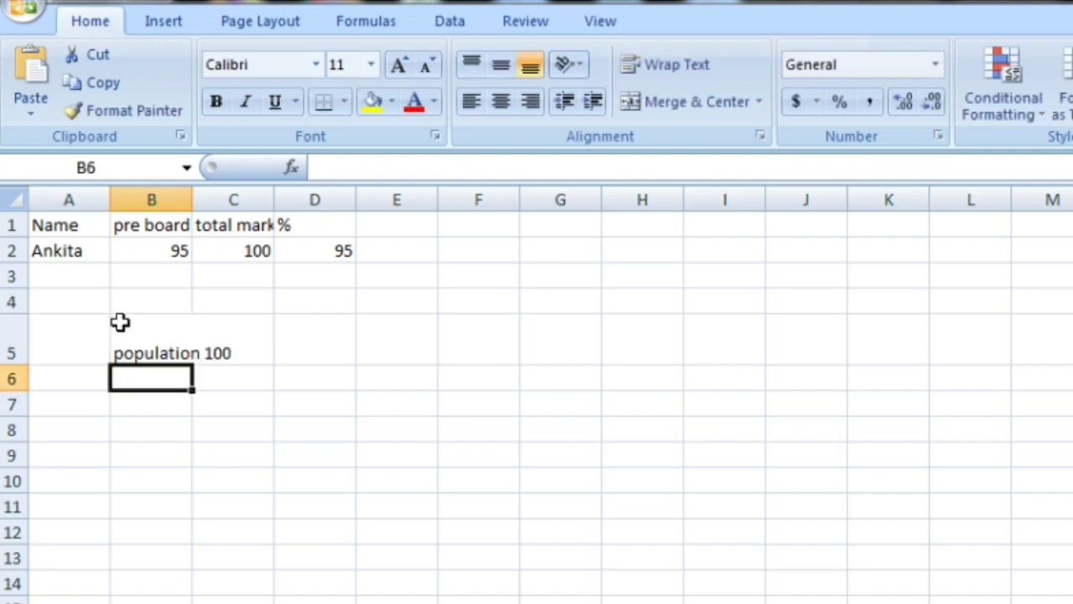
{"action": "type", "text": "urban pop"}
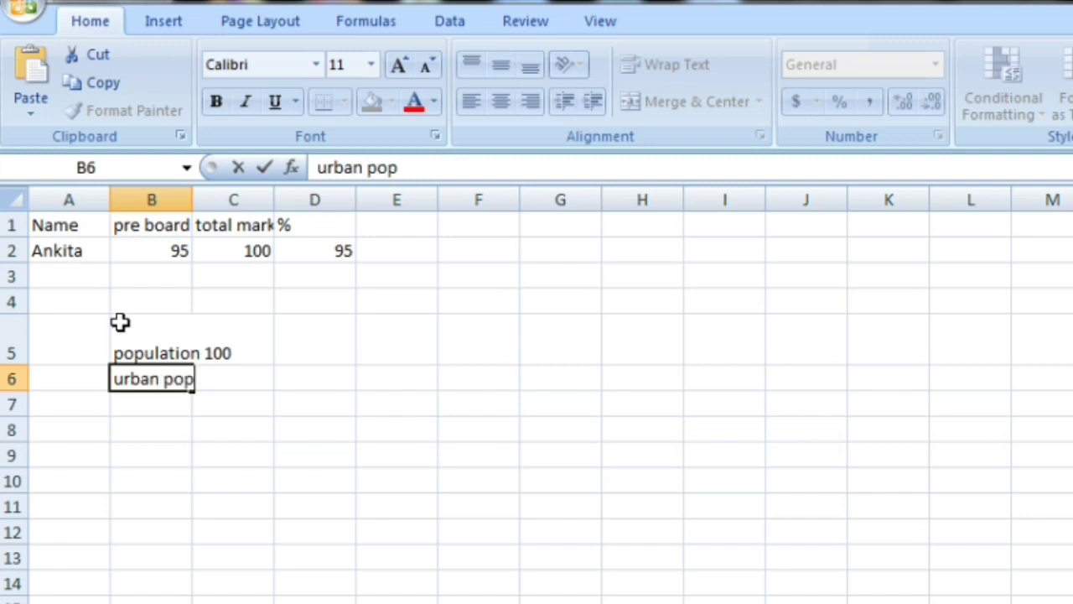
{"action": "type", "text": "ulation"}
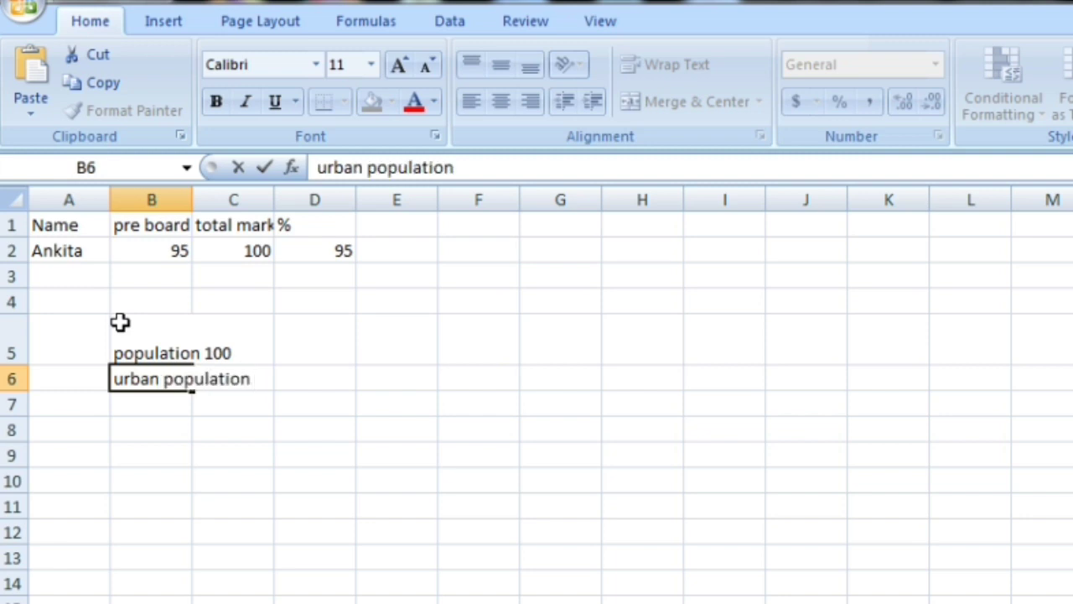
{"action": "type", "text": " 40"}
{"action": "key", "text": "Return"}
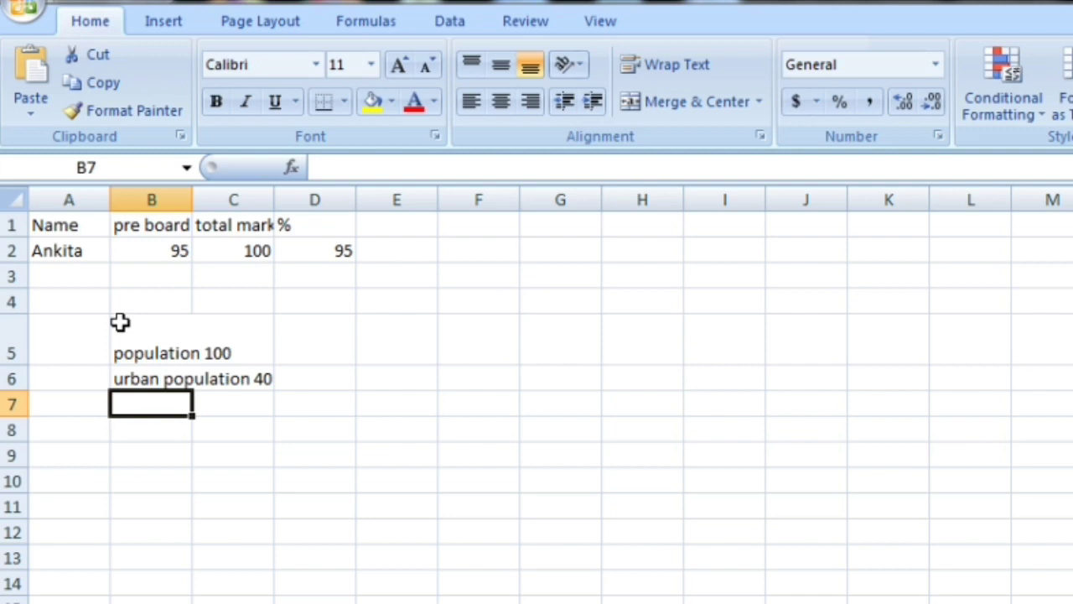
Step: Enter the number 40 in cell B7 and 100 in cell B8
{"action": "type", "text": "40"}
{"action": "key", "text": "Return"}
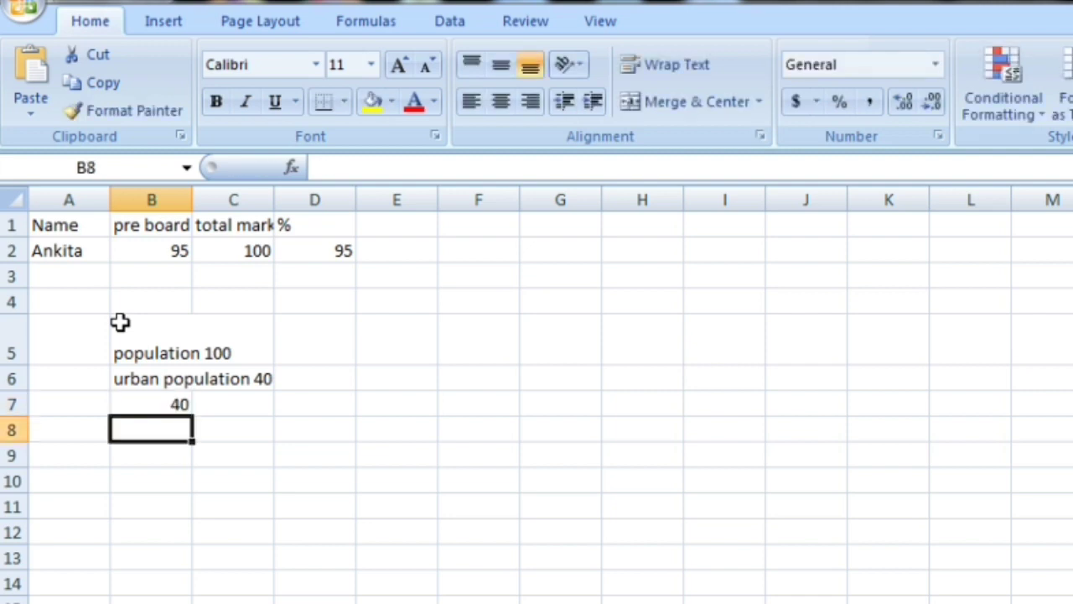
{"action": "type", "text": "100"}
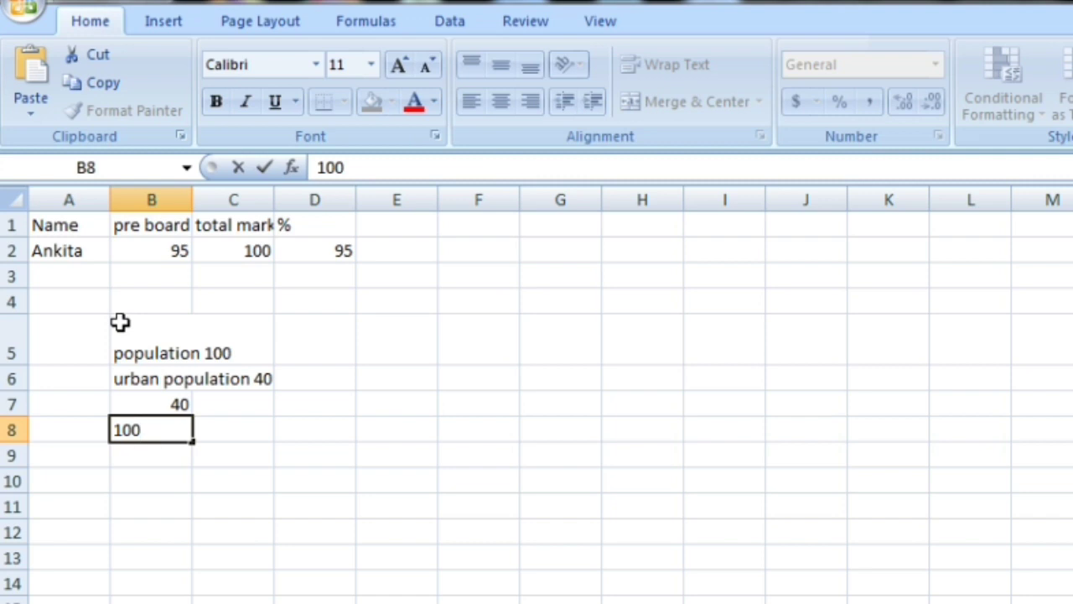
{"action": "key", "text": "Tab"}
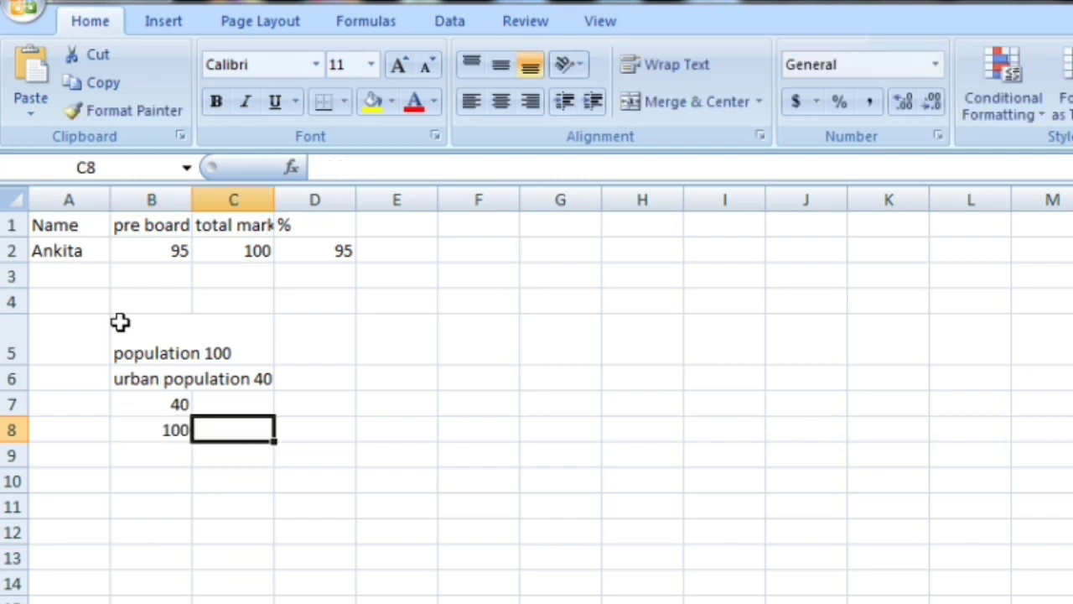
Step: Change the entry in B7 to 40/200*100 and clear cell B8
{"action": "left_click", "coordinate": [178, 406]}
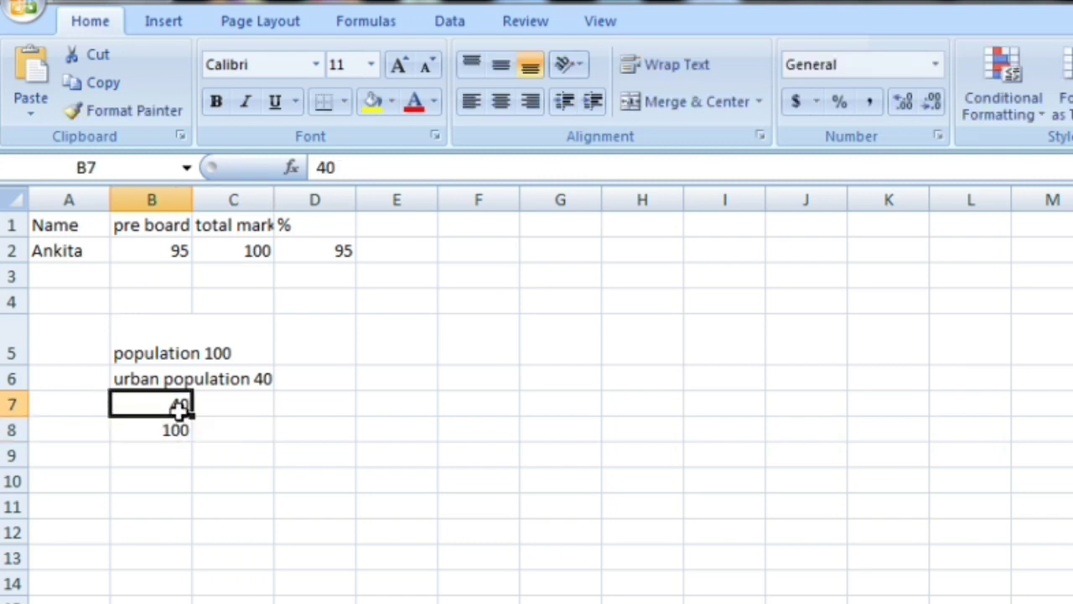
{"action": "double_click", "coordinate": [188, 407]}
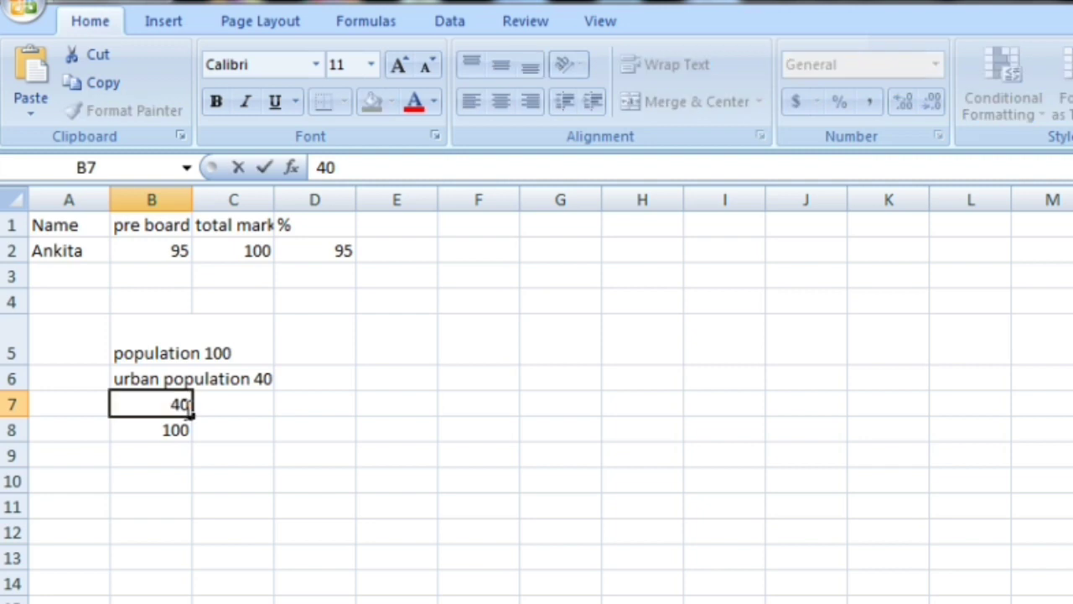
{"action": "type", "text": "/100"}
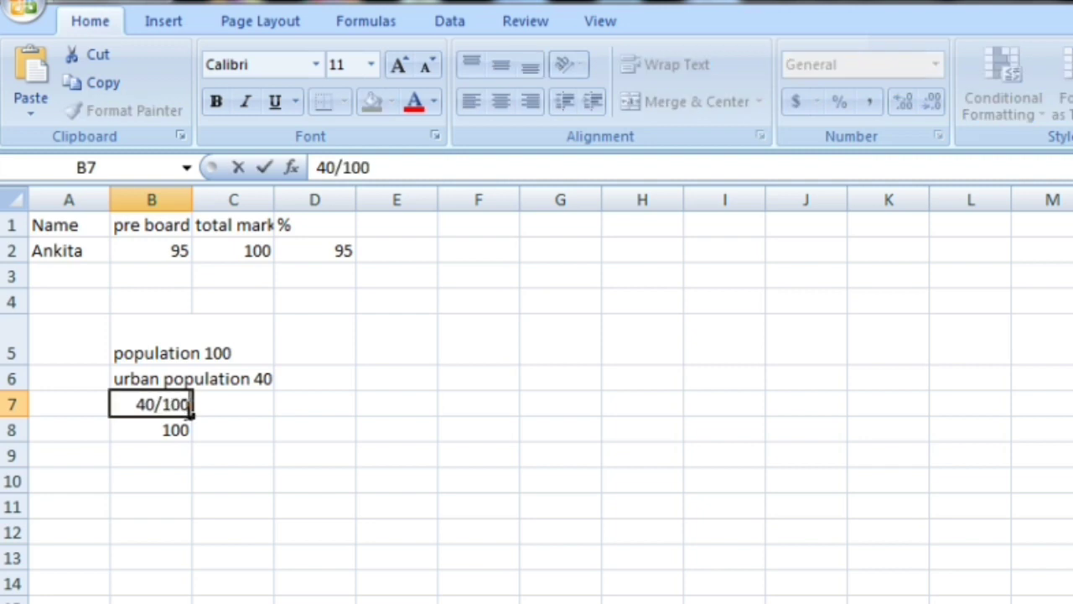
{"action": "type", "text": "*100"}
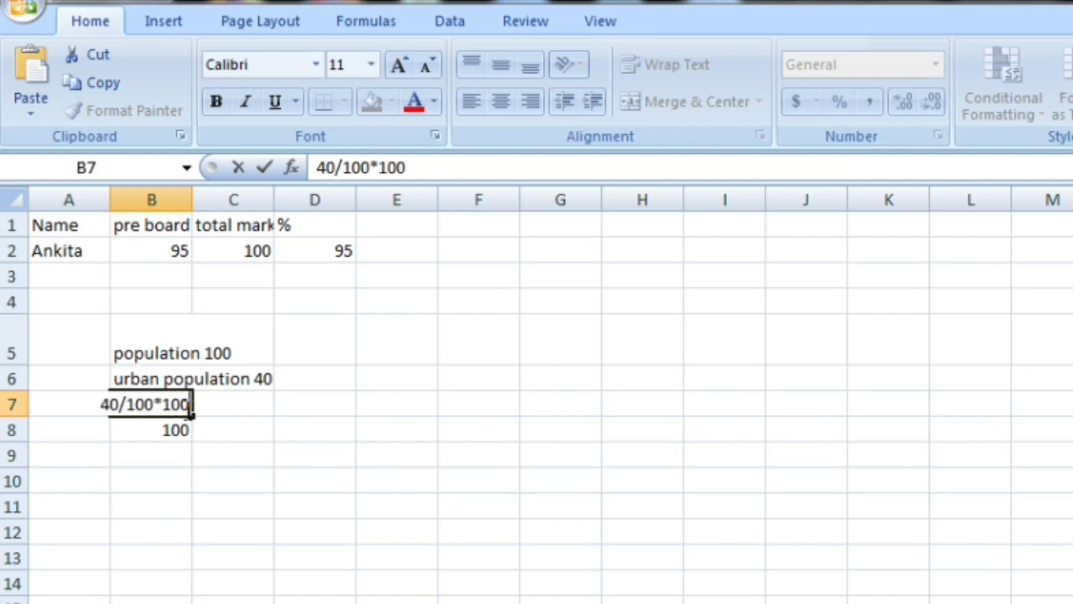
{"action": "left_click", "coordinate": [134, 403]}
{"action": "key", "text": "BackSpace"}
{"action": "type", "text": "2"}
{"action": "left_click", "coordinate": [182, 432]}
{"action": "key", "text": "Delete"}
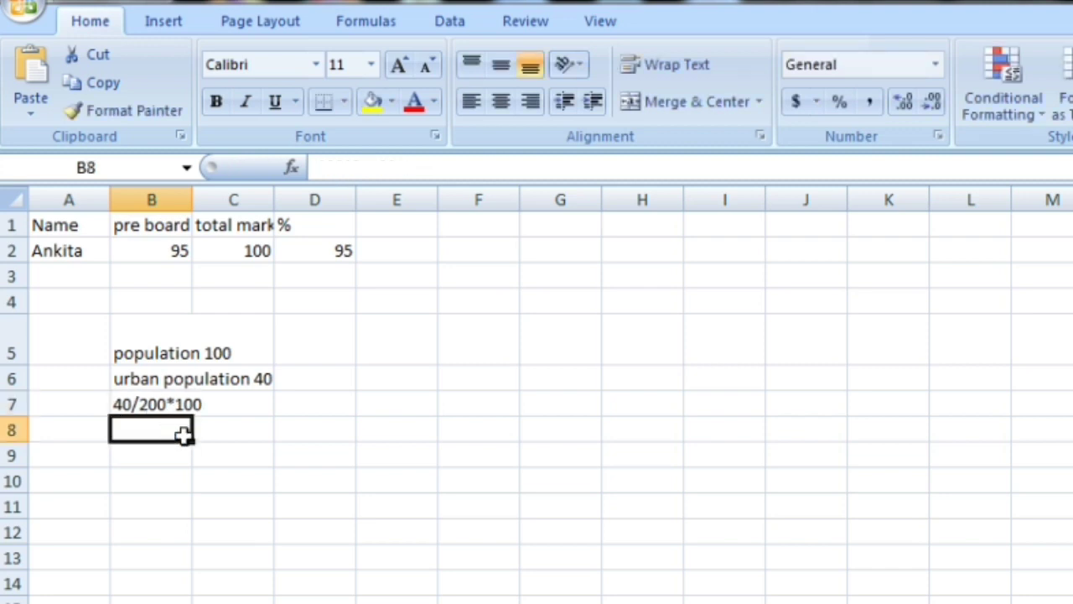
Step: Clear the population example from cells B5 to D9
{"action": "left_click", "coordinate": [156, 403]}
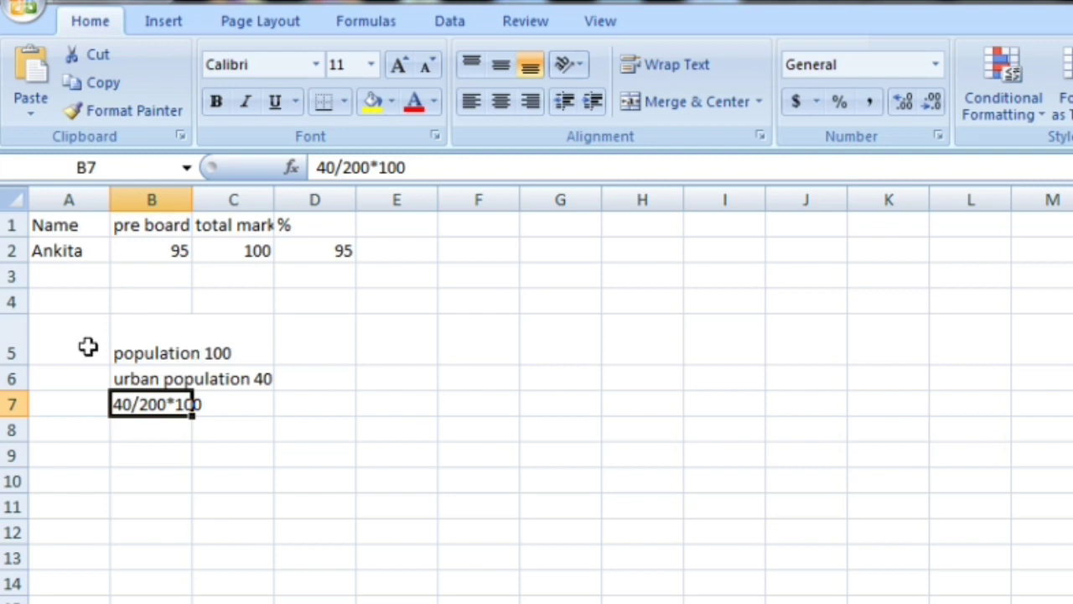
{"action": "left_click_drag", "start_coordinate": [118, 344], "coordinate": [323, 457]}
{"action": "key", "text": "Delete"}
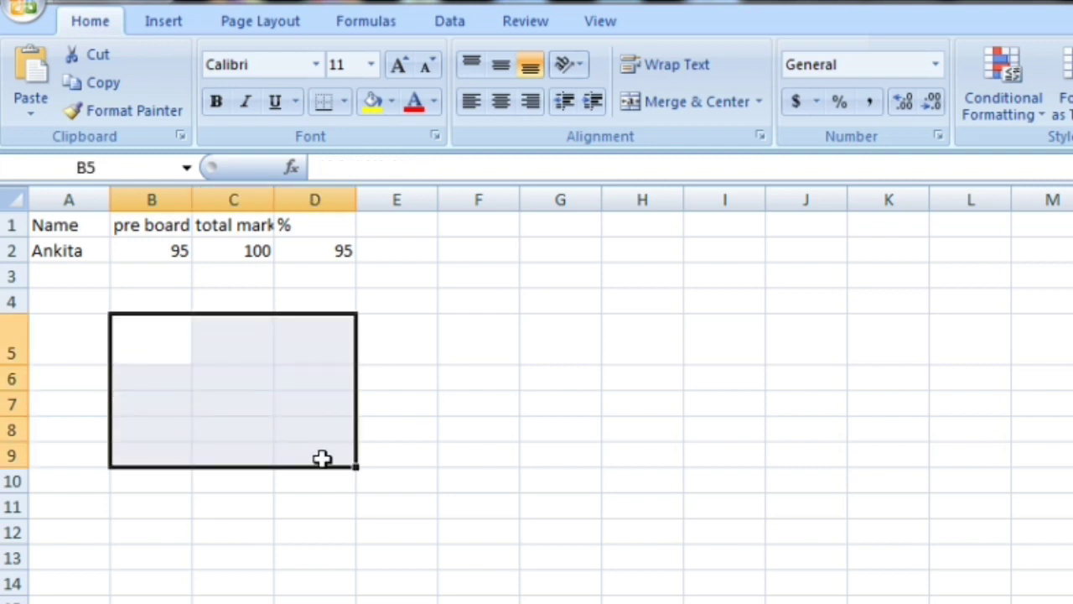
Step: Fill row 3 with the second student's name in A3, the mark 87 in B3 and 90 in C3
{"action": "left_click", "coordinate": [149, 256]}
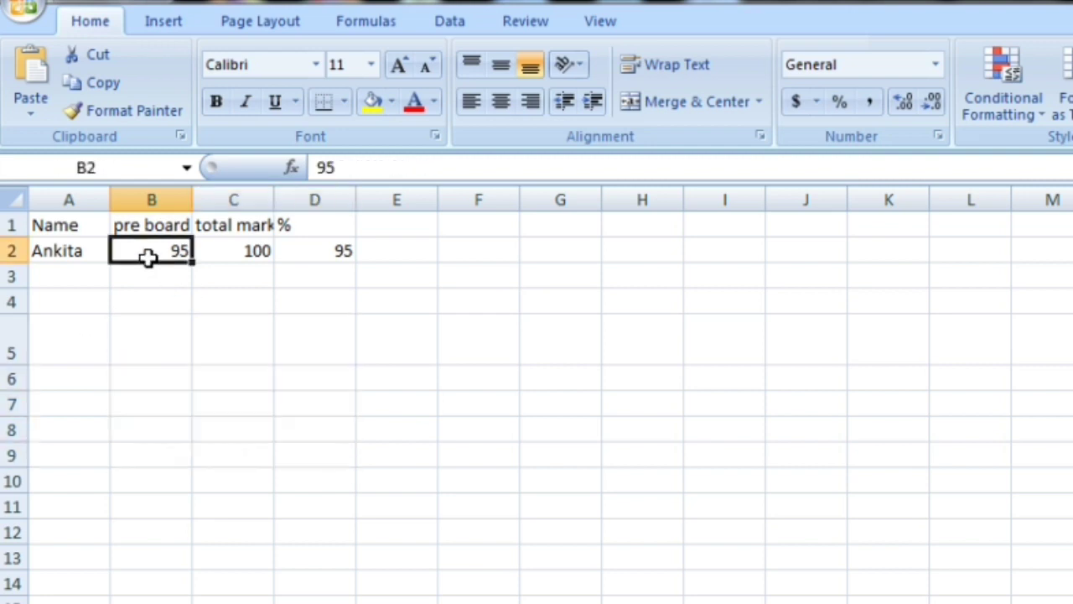
{"action": "left_click", "coordinate": [72, 270]}
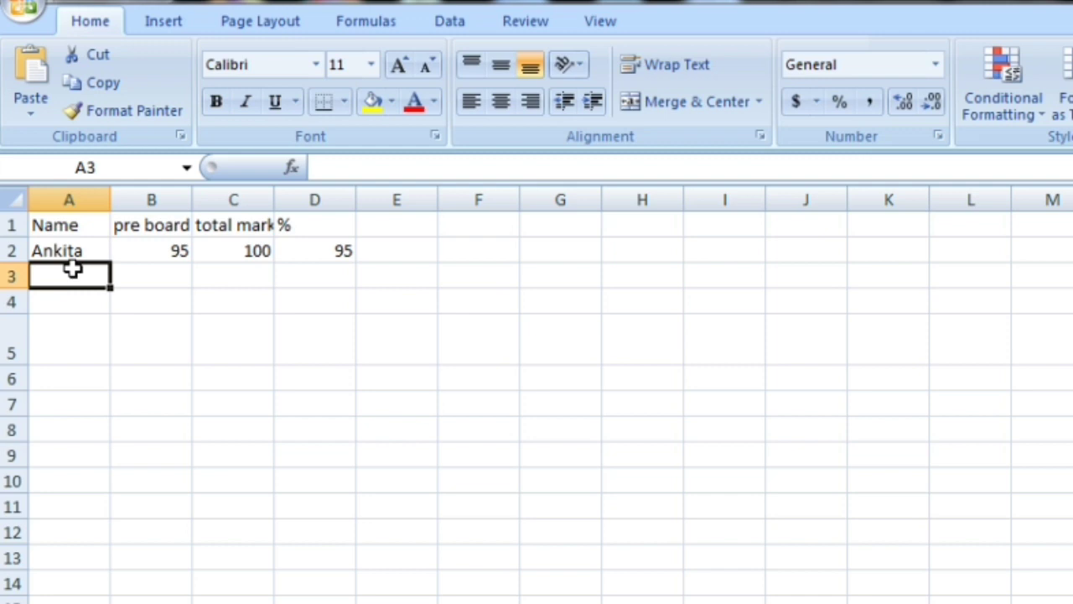
{"action": "type", "text": "neha"}
{"action": "left_click", "coordinate": [161, 274]}
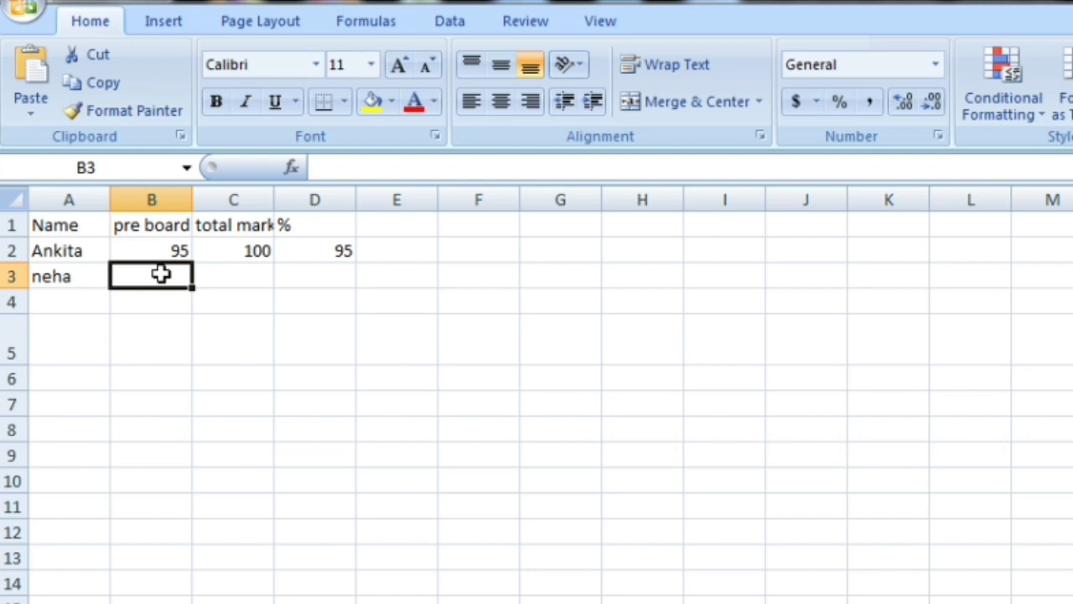
{"action": "type", "text": "87"}
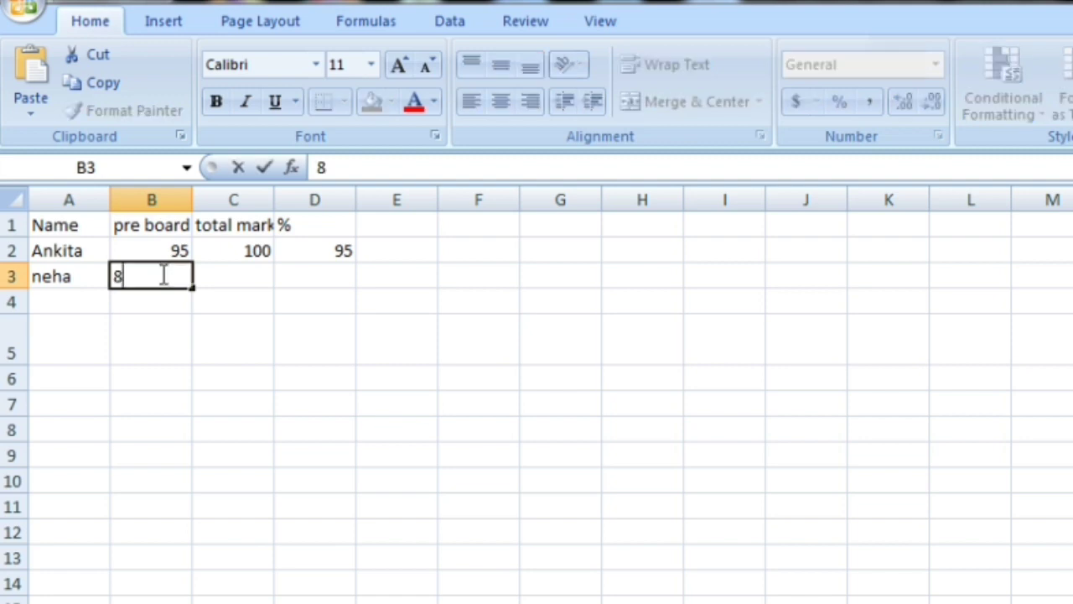
{"action": "left_click", "coordinate": [262, 281]}
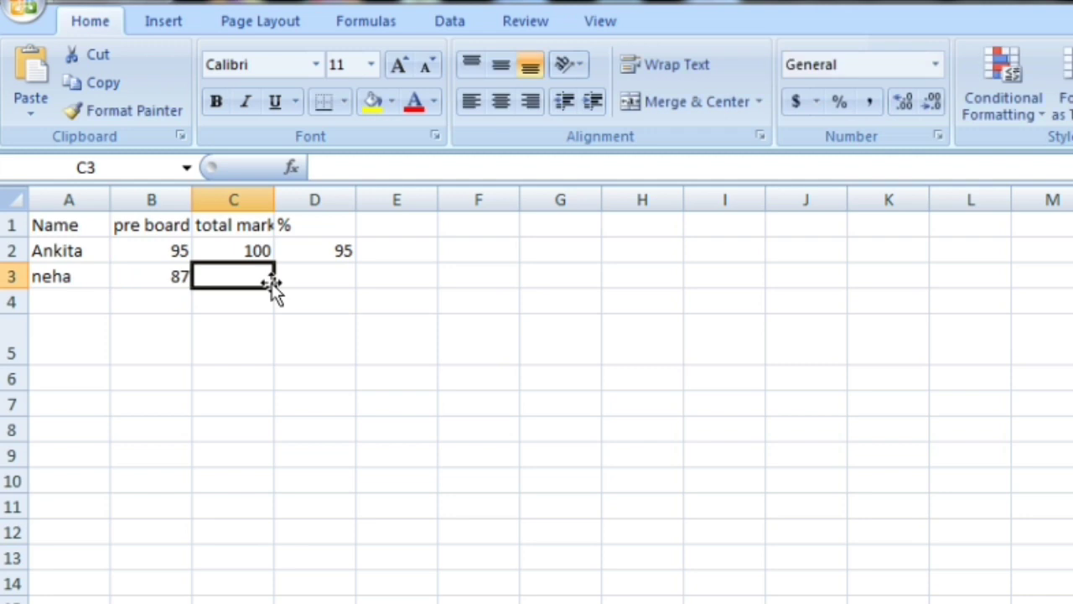
{"action": "type", "text": "90"}
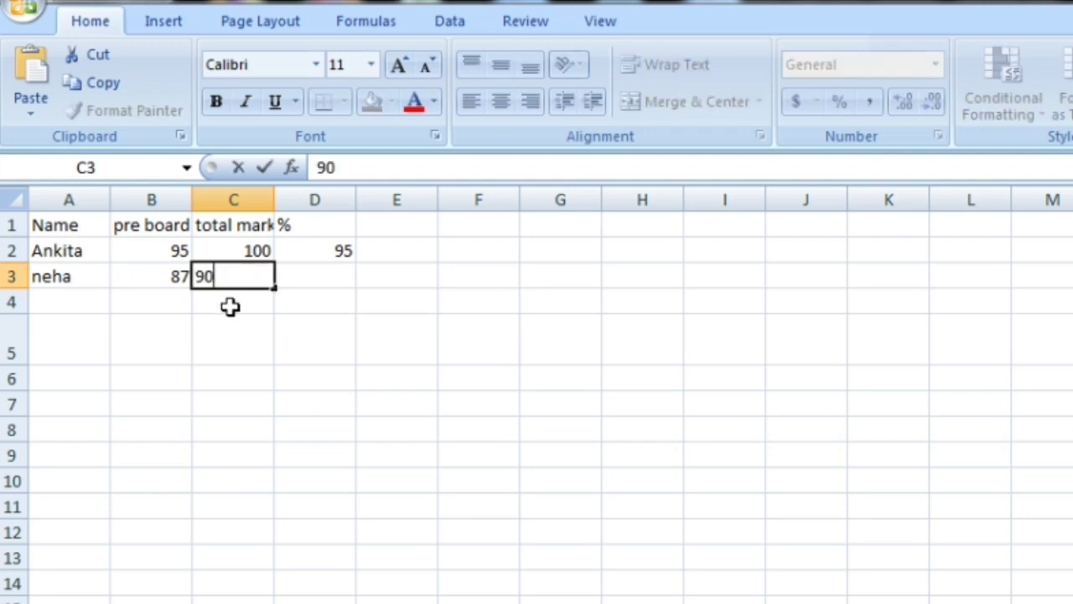
Step: Calculate the second student's percentage in D3 with the formula =B3/C3*100
{"action": "left_click", "coordinate": [313, 275]}
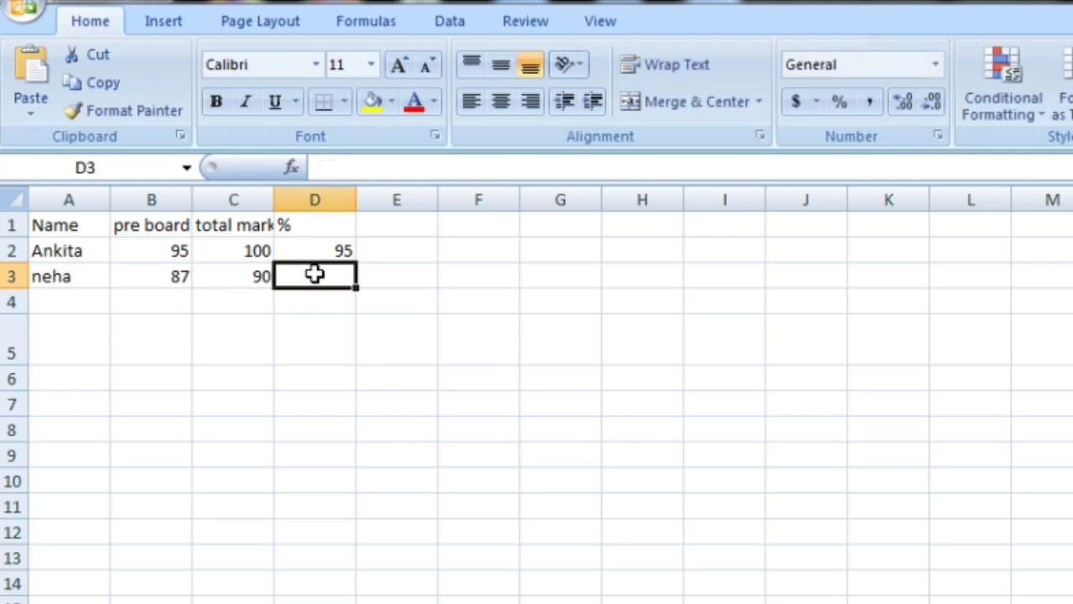
{"action": "type", "text": "="}
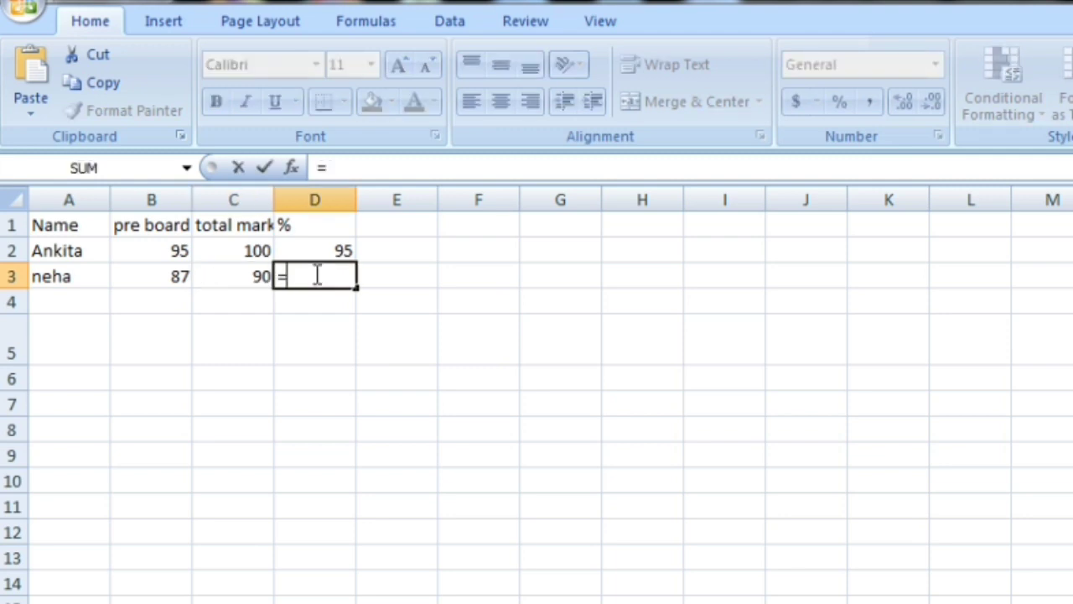
{"action": "type", "text": "b"}
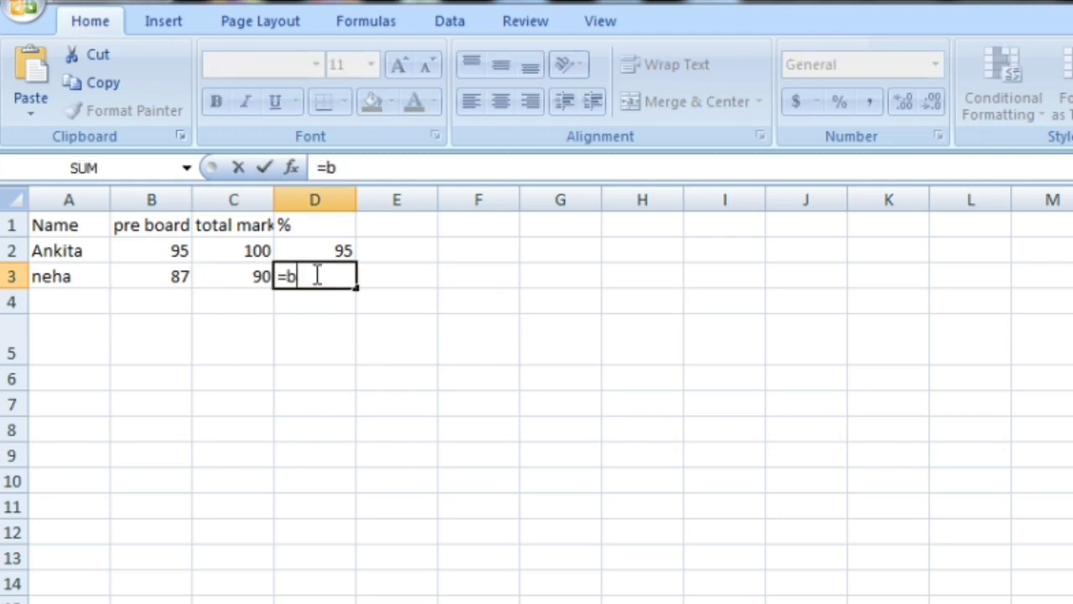
{"action": "type", "text": "3"}
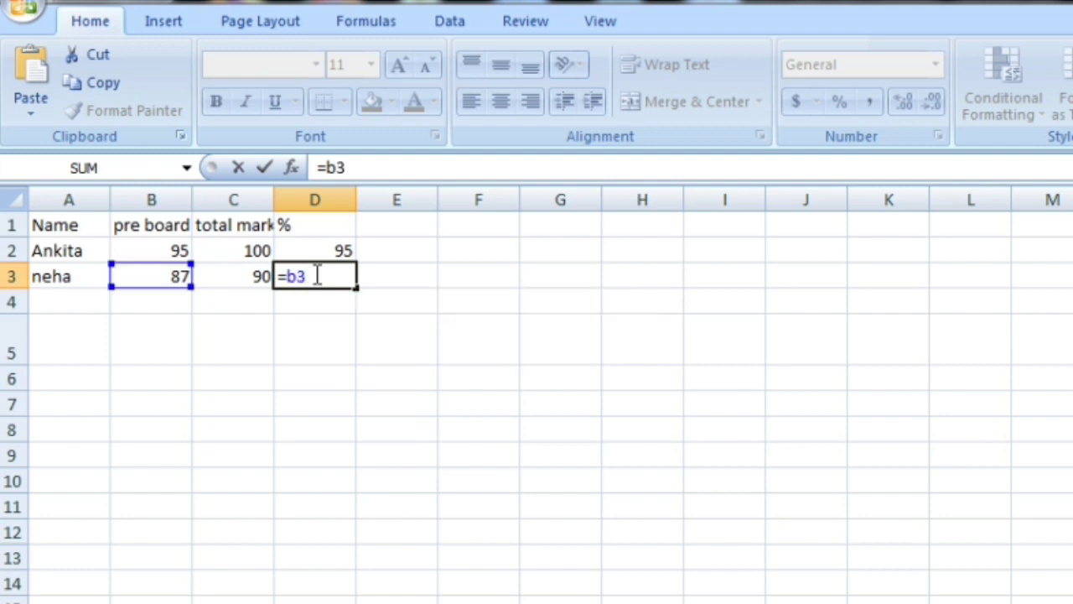
{"action": "type", "text": "/c3"}
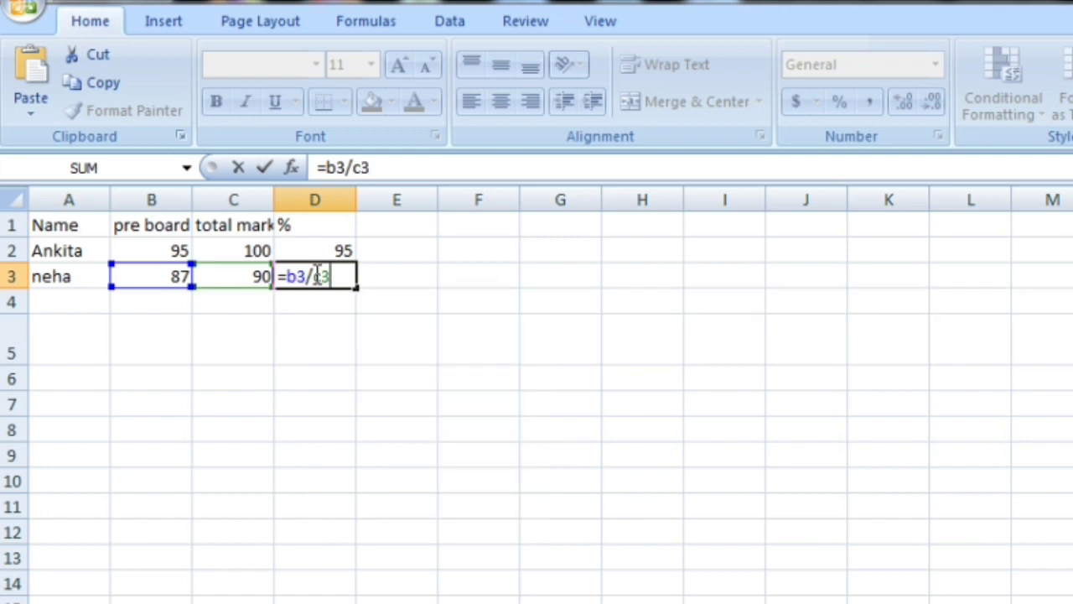
{"action": "type", "text": "*100"}
{"action": "key", "text": "Return"}
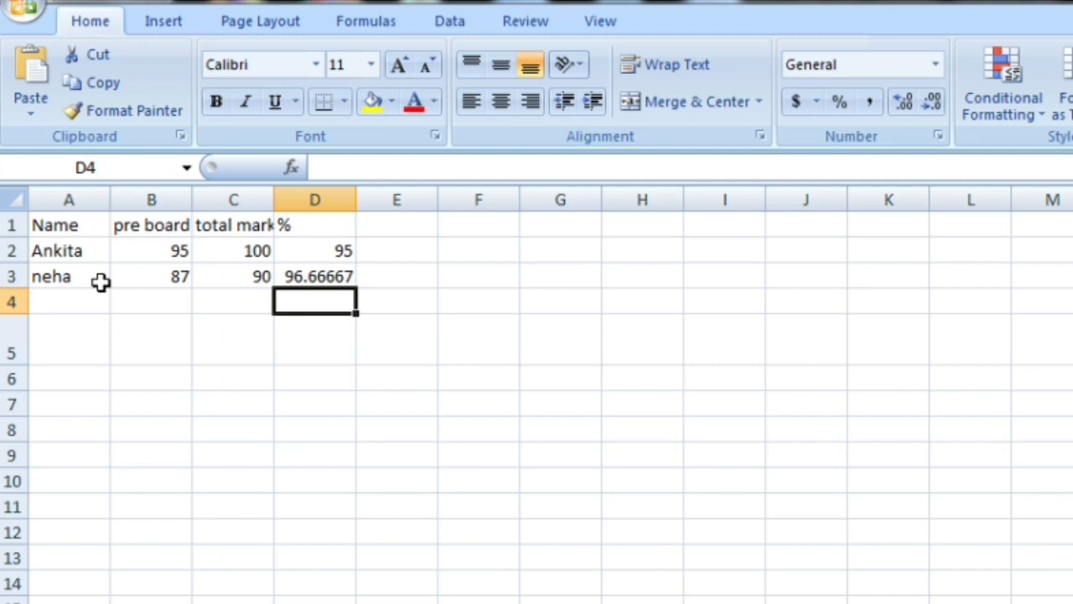
Step: Fill row 4 with the third student's name in A4, the mark 56 in B4 and 90 in C4
{"action": "left_click", "coordinate": [65, 293]}
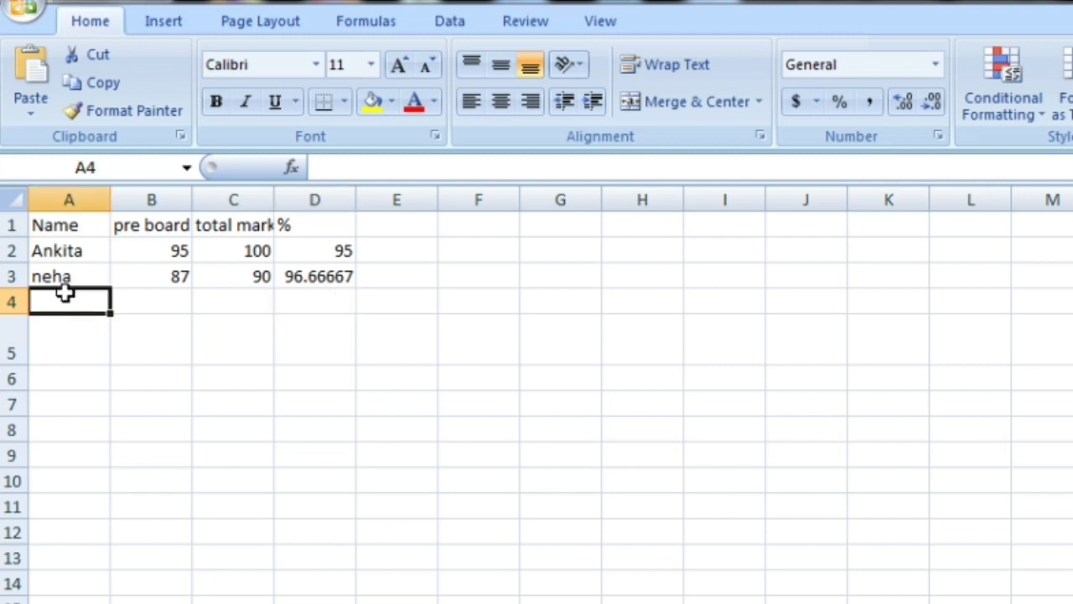
{"action": "left_click", "coordinate": [152, 306]}
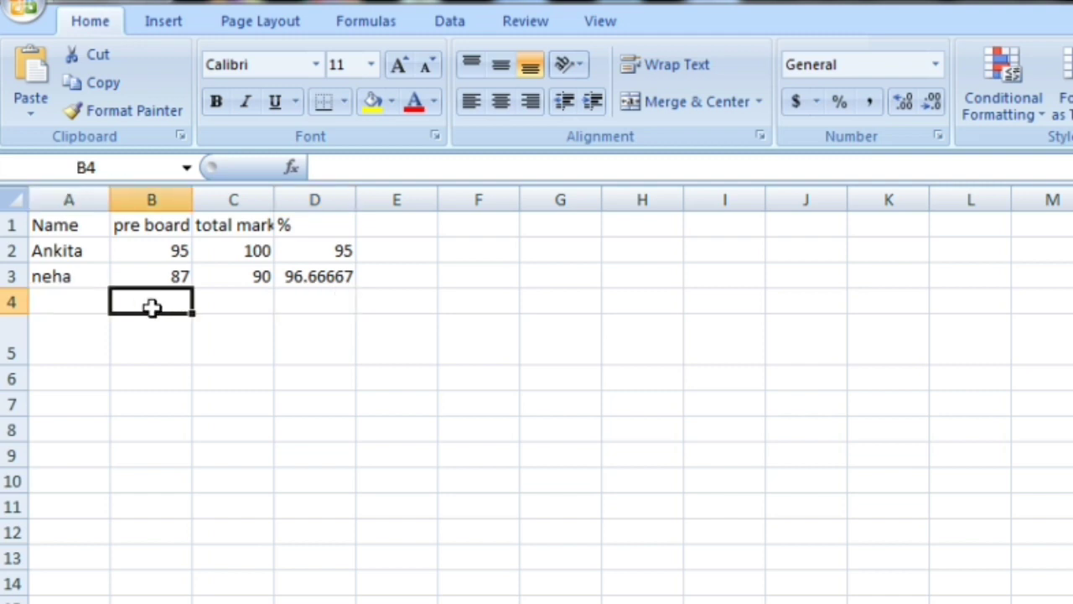
{"action": "left_click", "coordinate": [76, 302]}
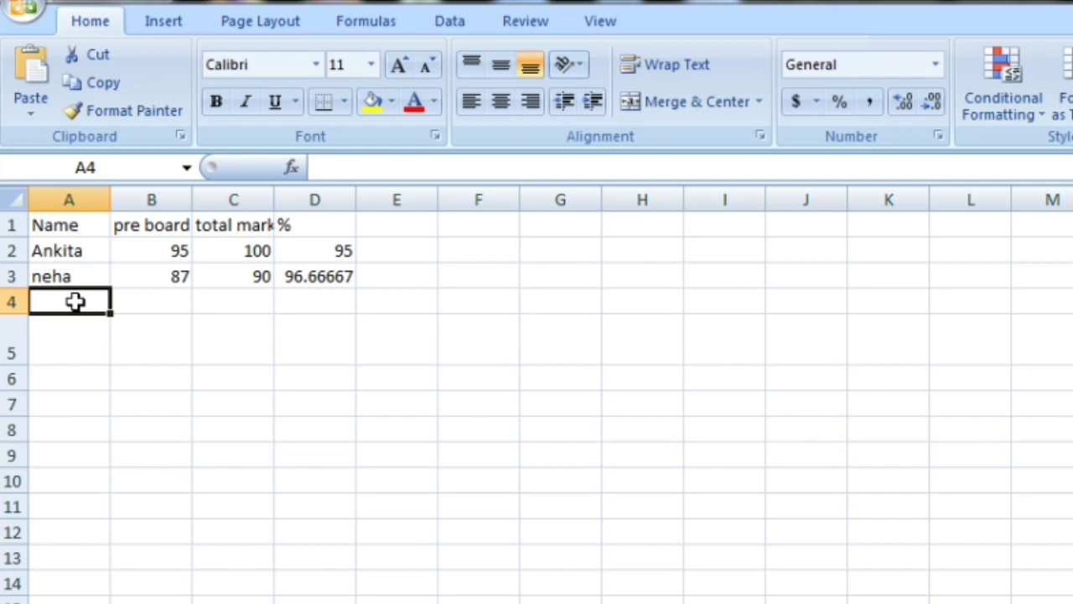
{"action": "type", "text": "ANUJ"}
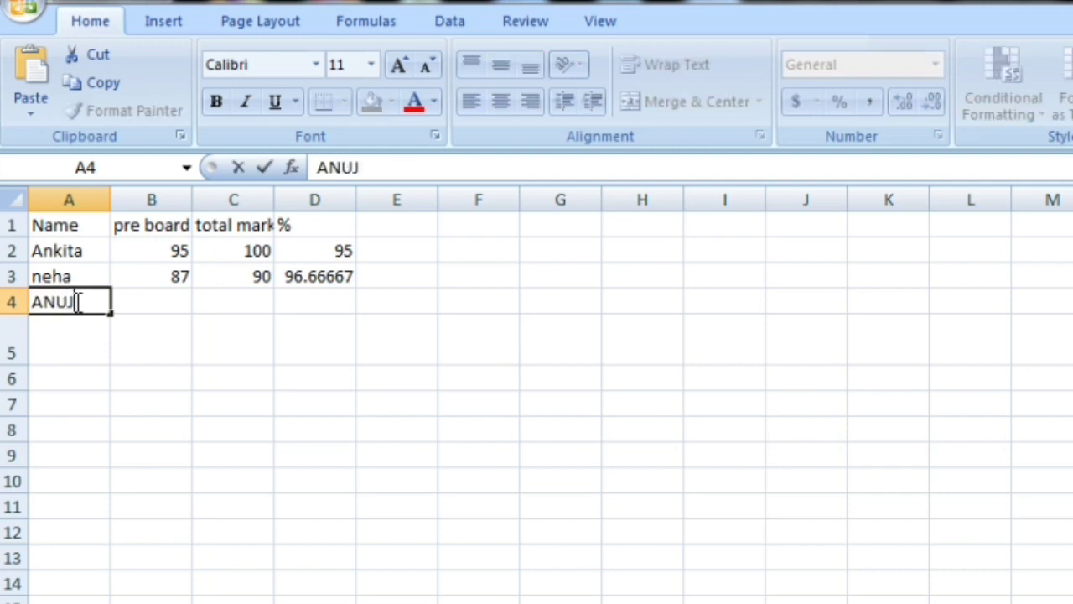
{"action": "left_click", "coordinate": [134, 307]}
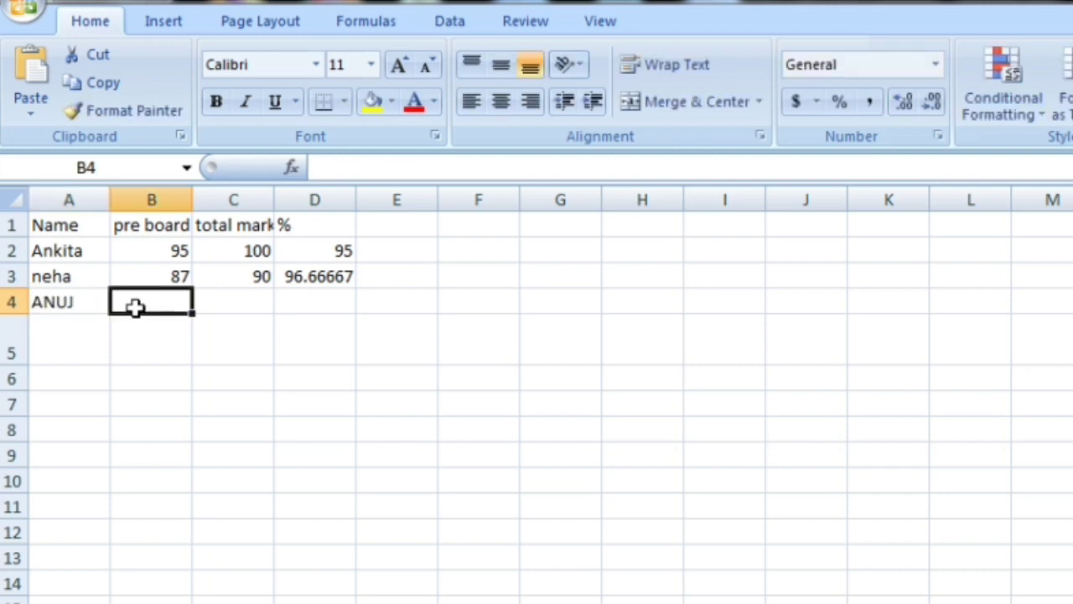
{"action": "type", "text": "56"}
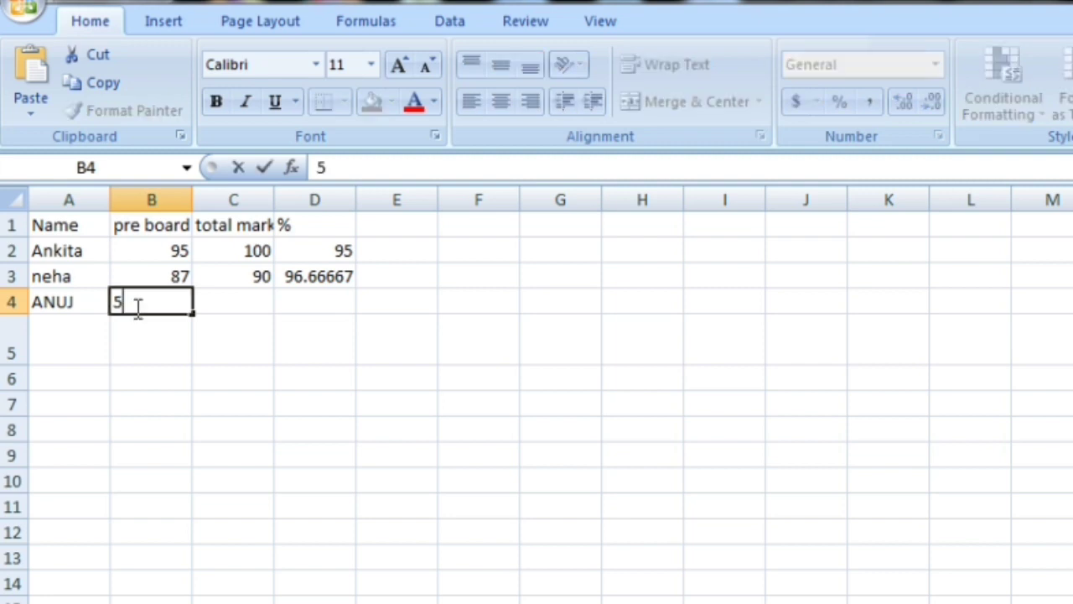
{"action": "left_click", "coordinate": [230, 301]}
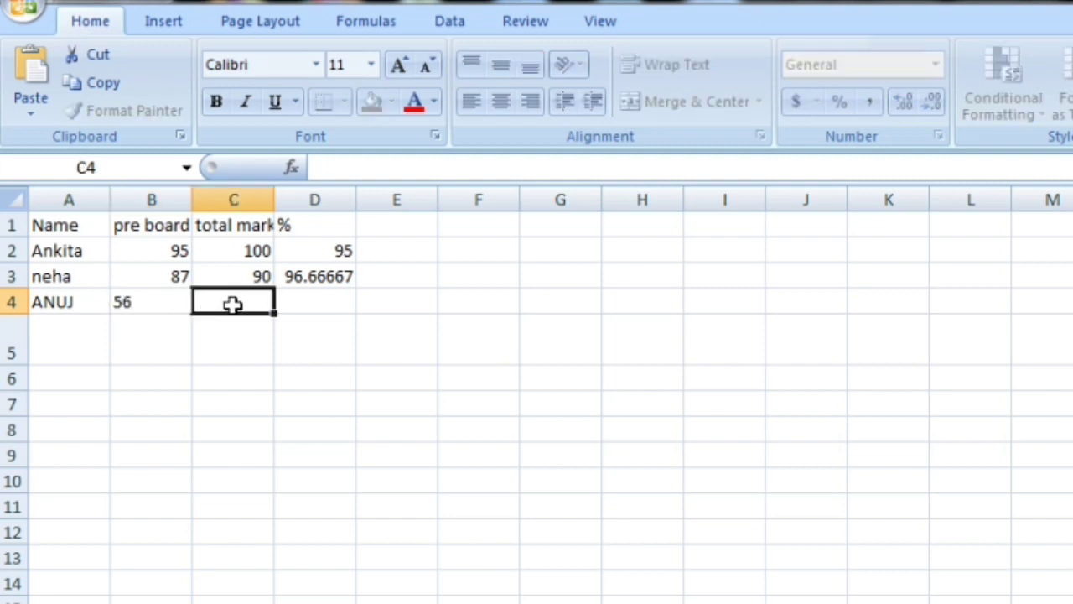
{"action": "type", "text": "100"}
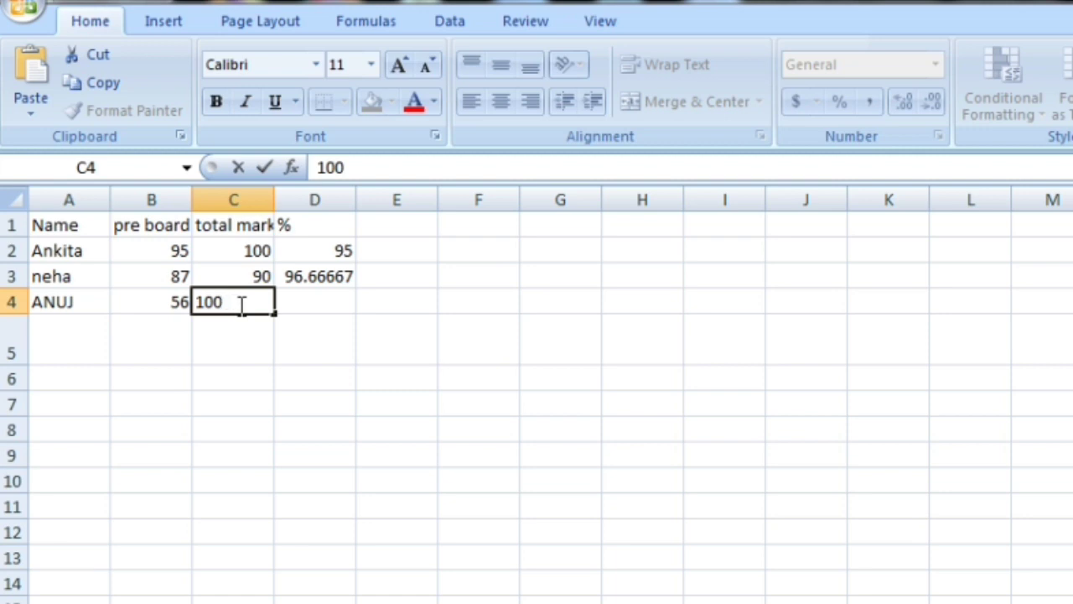
{"action": "key", "text": "BackSpace"}
{"action": "key", "text": "BackSpace"}
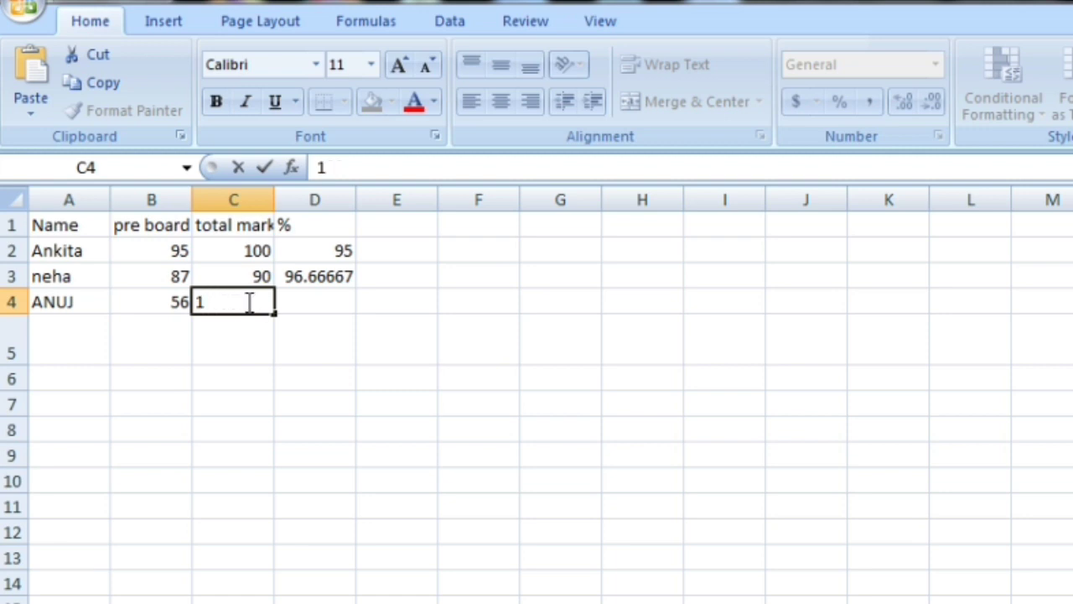
{"action": "key", "text": "BackSpace"}
{"action": "type", "text": "90"}
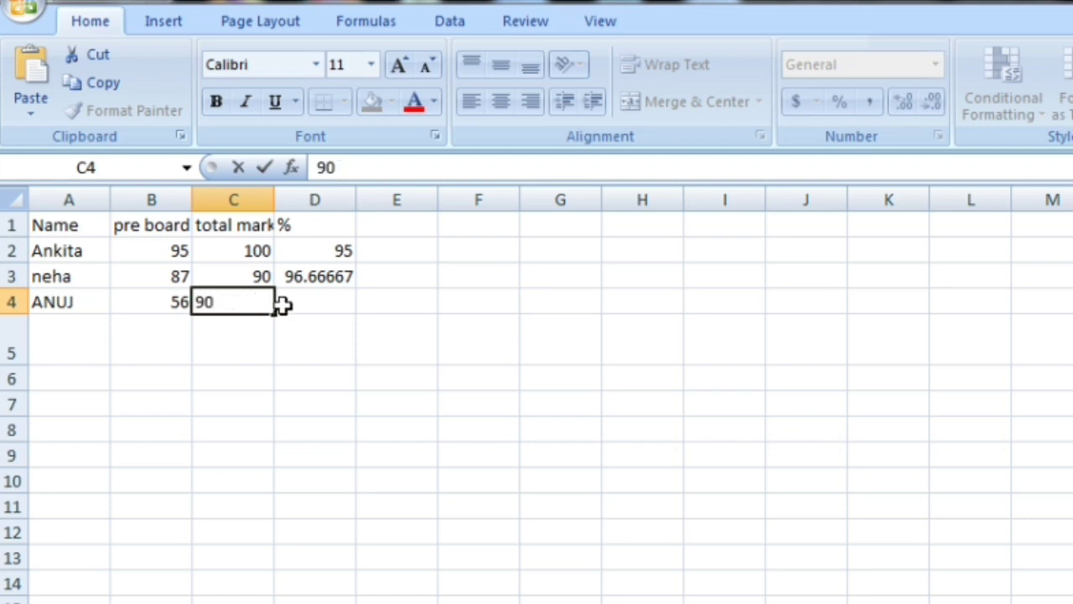
Step: Calculate the third student's percentage in D4 with the formula =B4/C4*100
{"action": "left_click", "coordinate": [317, 300]}
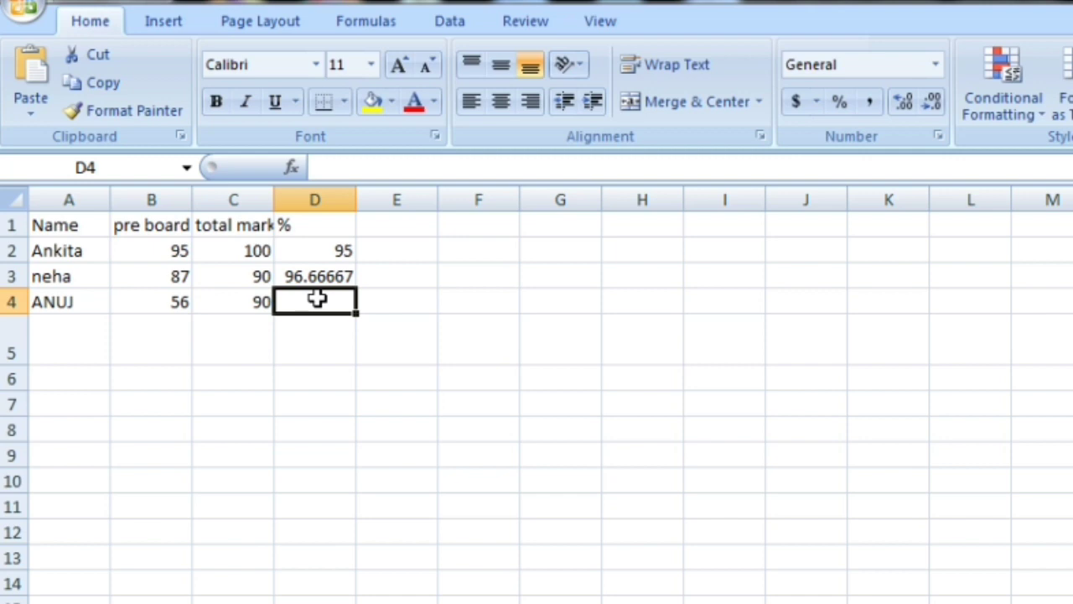
{"action": "type", "text": "="}
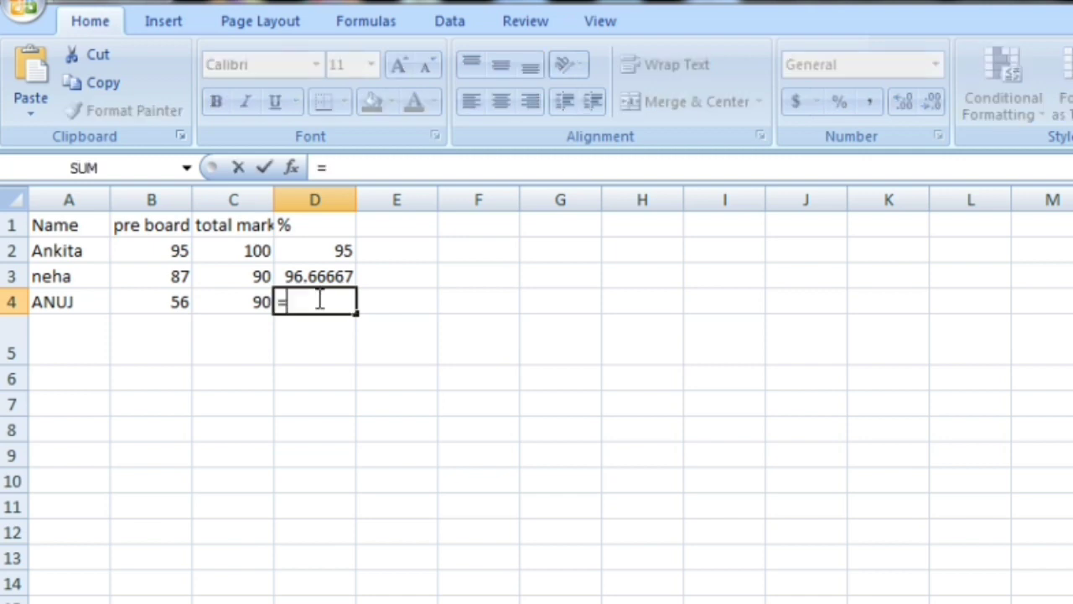
{"action": "left_click", "coordinate": [178, 297]}
{"action": "type", "text": "/"}
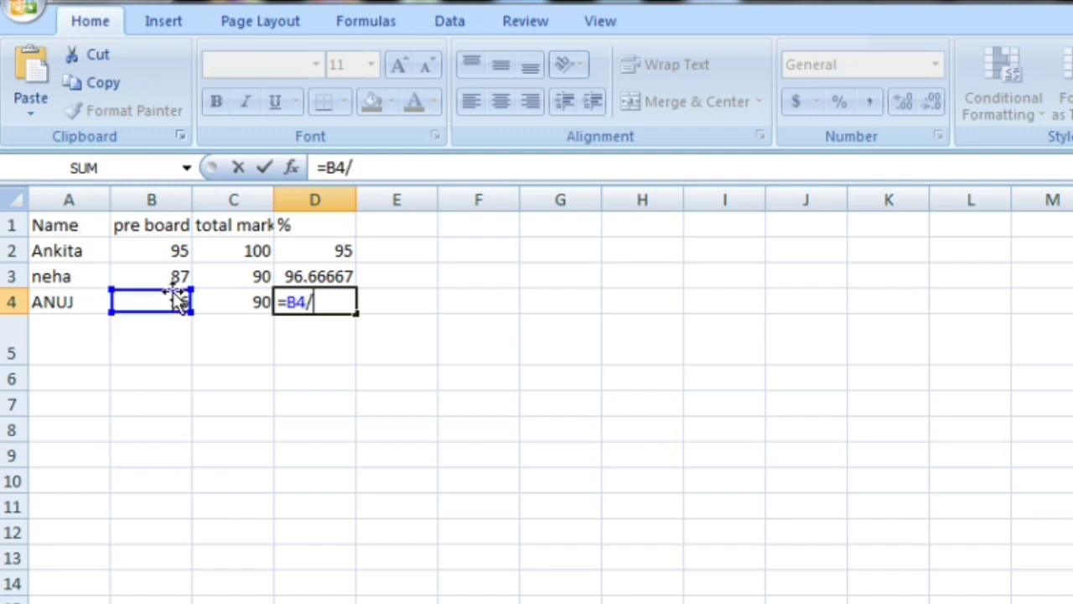
{"action": "left_click", "coordinate": [223, 297]}
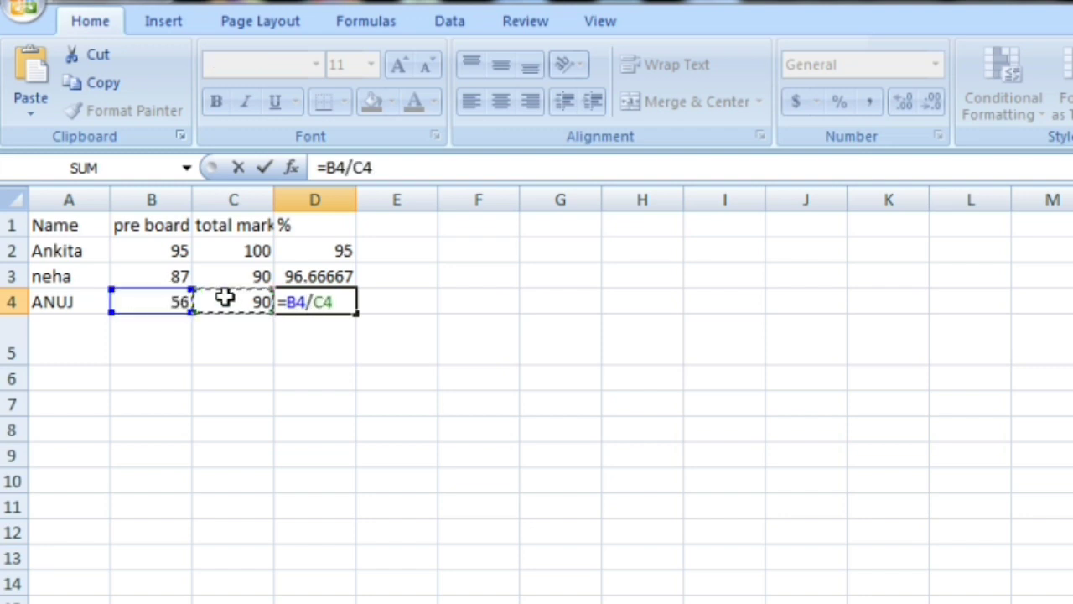
{"action": "type", "text": "*100"}
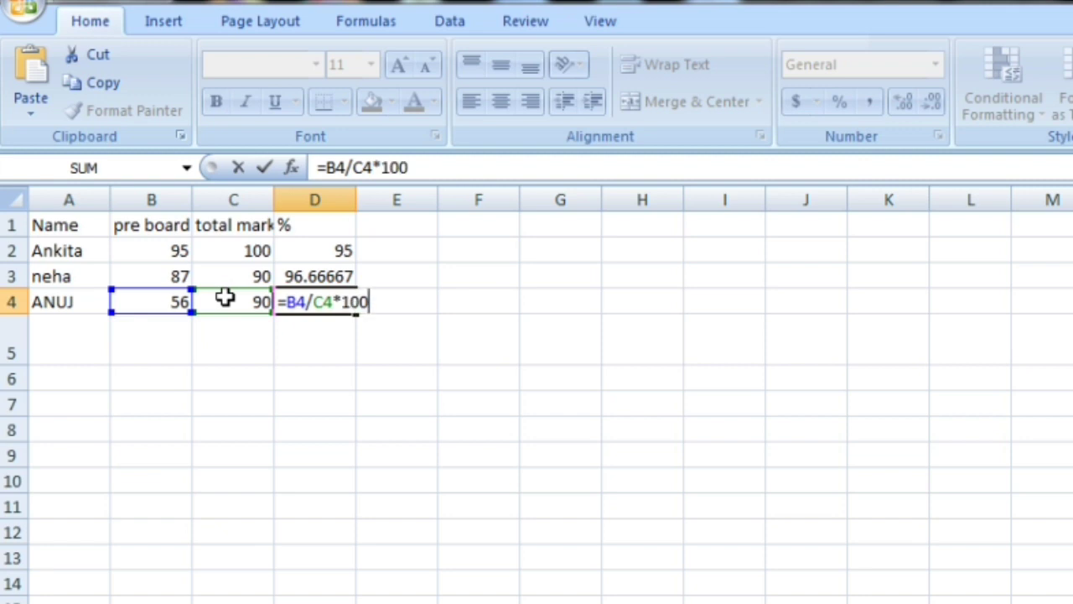
{"action": "key", "text": "Return"}
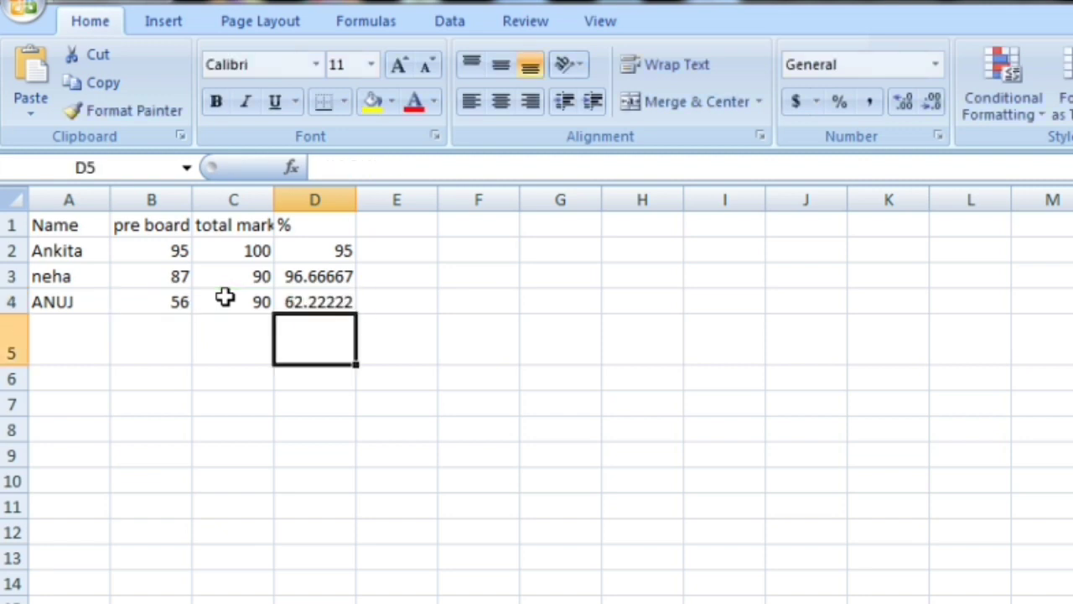
Step: Insert a pie chart from the marks table A1:D4 and move it so its upper corner sits in column J near row 4
{"action": "left_click", "coordinate": [391, 277]}
{"action": "left_click", "coordinate": [383, 303]}
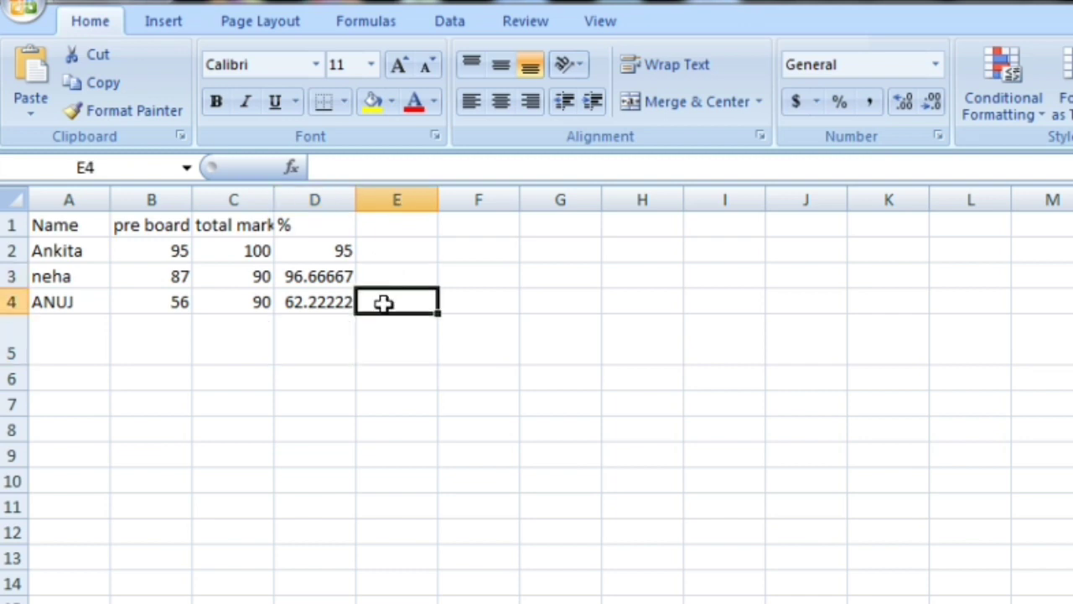
{"action": "left_click", "coordinate": [38, 220]}
{"action": "left_click_drag", "start_coordinate": [38, 220], "coordinate": [357, 312]}
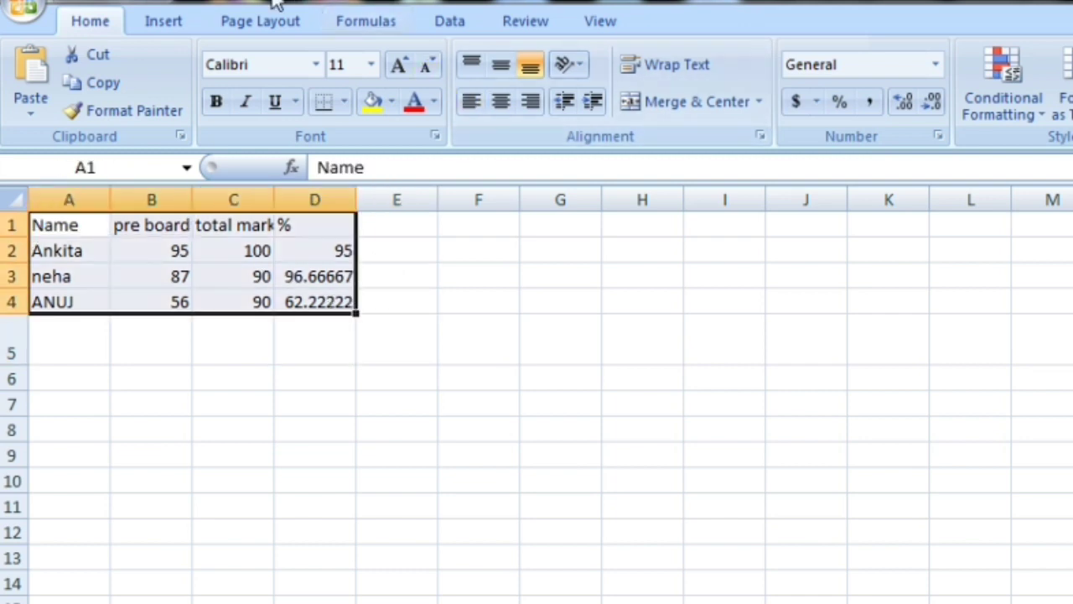
{"action": "left_click", "coordinate": [168, 24]}
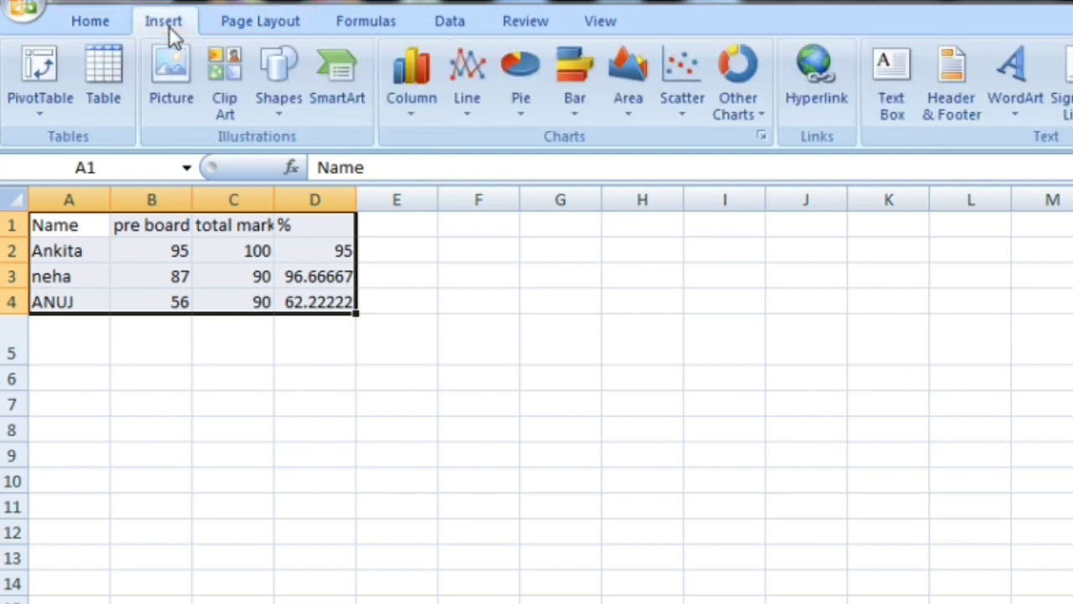
{"action": "left_click", "coordinate": [521, 110]}
{"action": "left_click", "coordinate": [543, 202]}
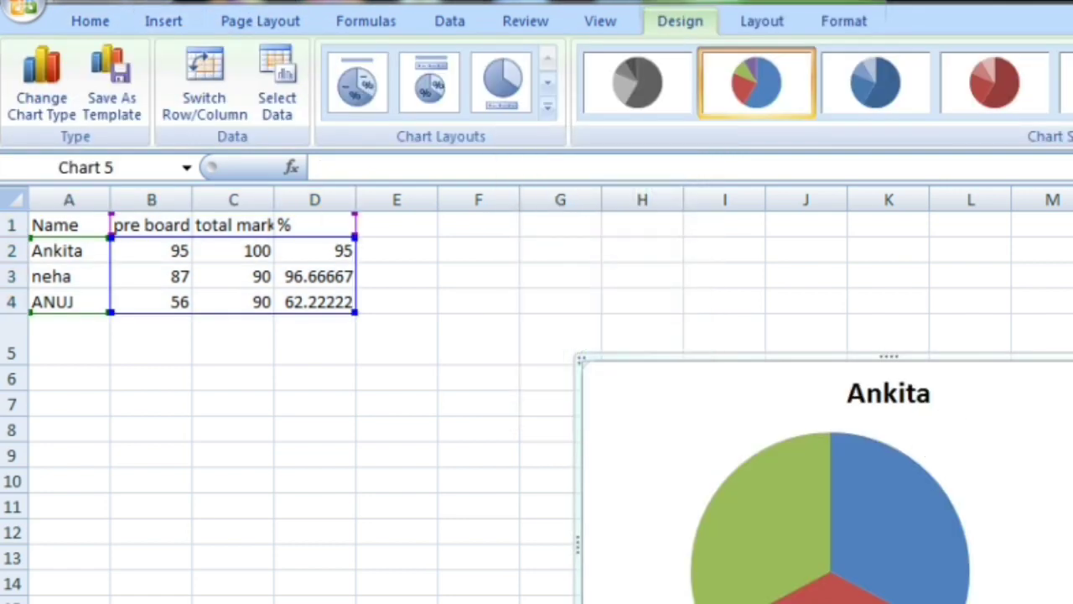
{"action": "left_click_drag", "start_coordinate": [1058, 372], "coordinate": [1072, 307]}
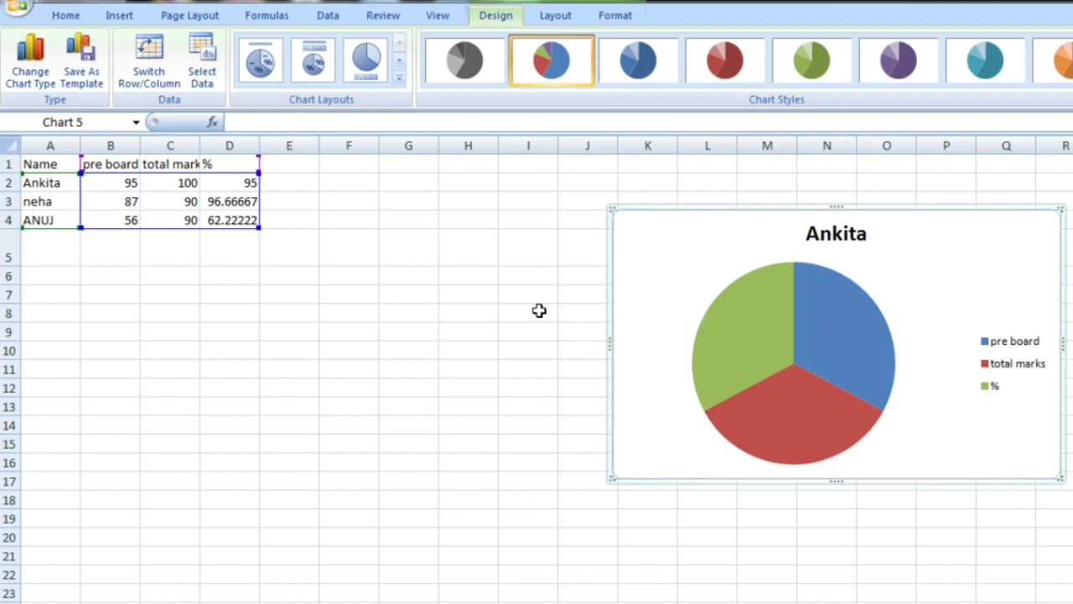
{"action": "left_click", "coordinate": [727, 431]}
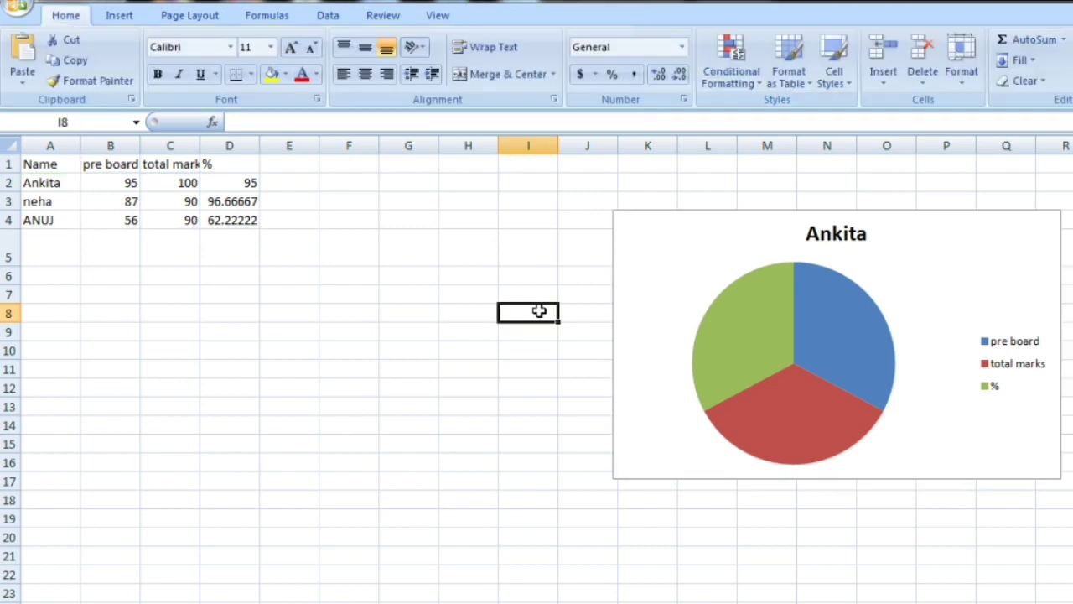
Step: Delete the pie chart from the worksheet and select cell D3
{"action": "left_click", "coordinate": [323, 263]}
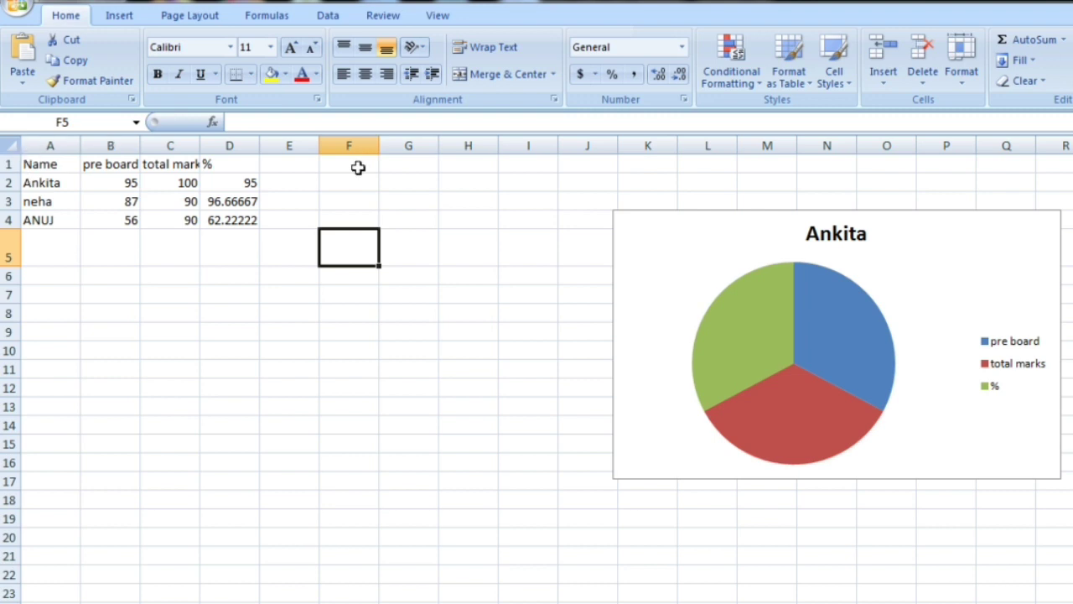
{"action": "left_click", "coordinate": [949, 240]}
{"action": "key", "text": "Delete"}
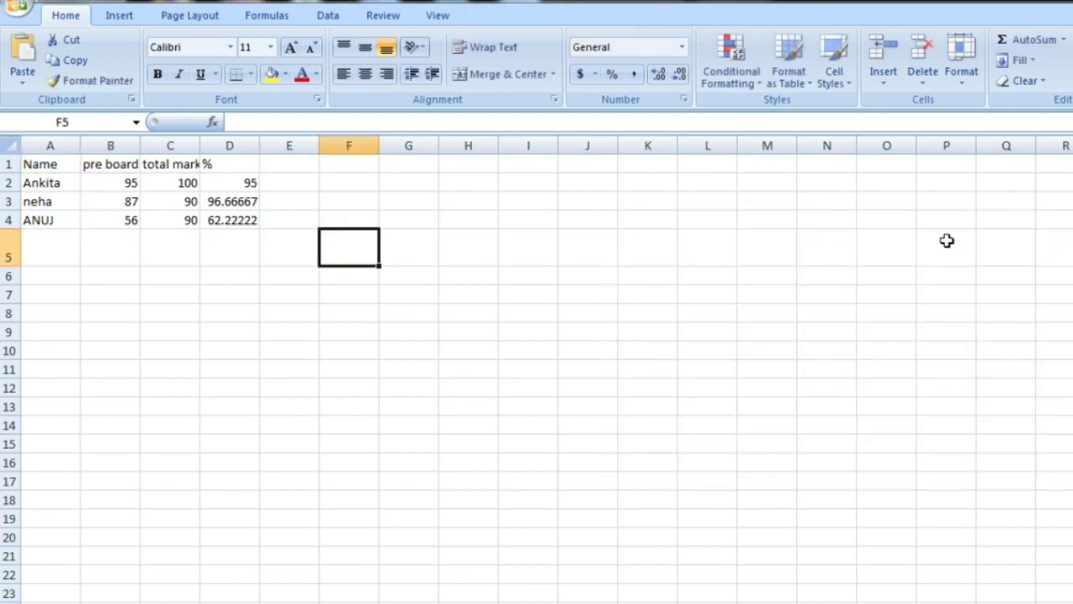
{"action": "left_click", "coordinate": [253, 205]}
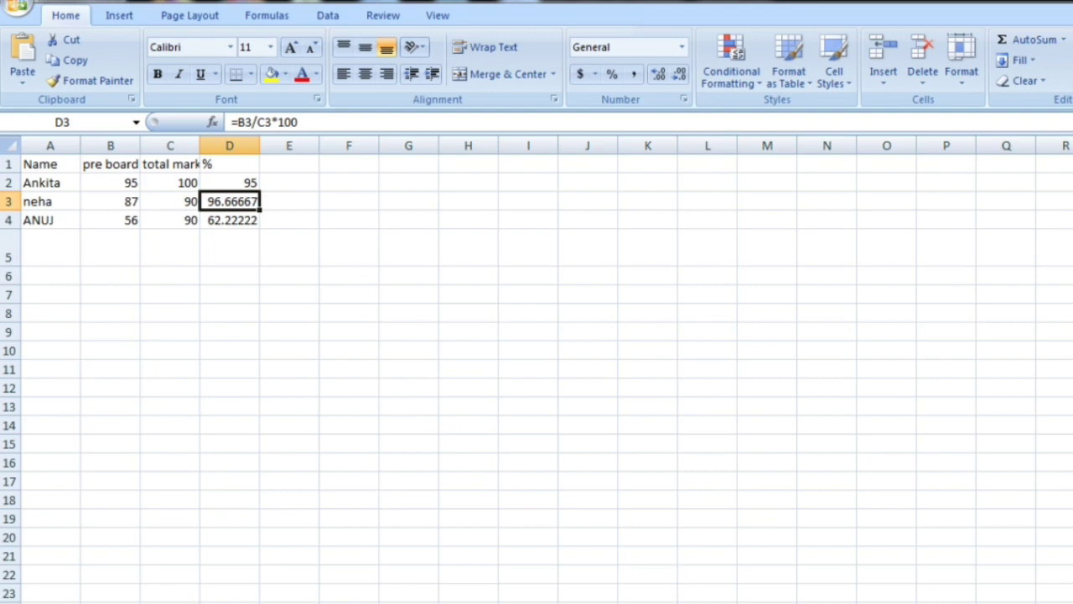
Step: Switch to the textbook PDF, go to the Central Tendencies section on page 62 and select its heading
{"action": "mouse_move", "coordinate": [657, 603]}
{"action": "left_click", "coordinate": [657, 571]}
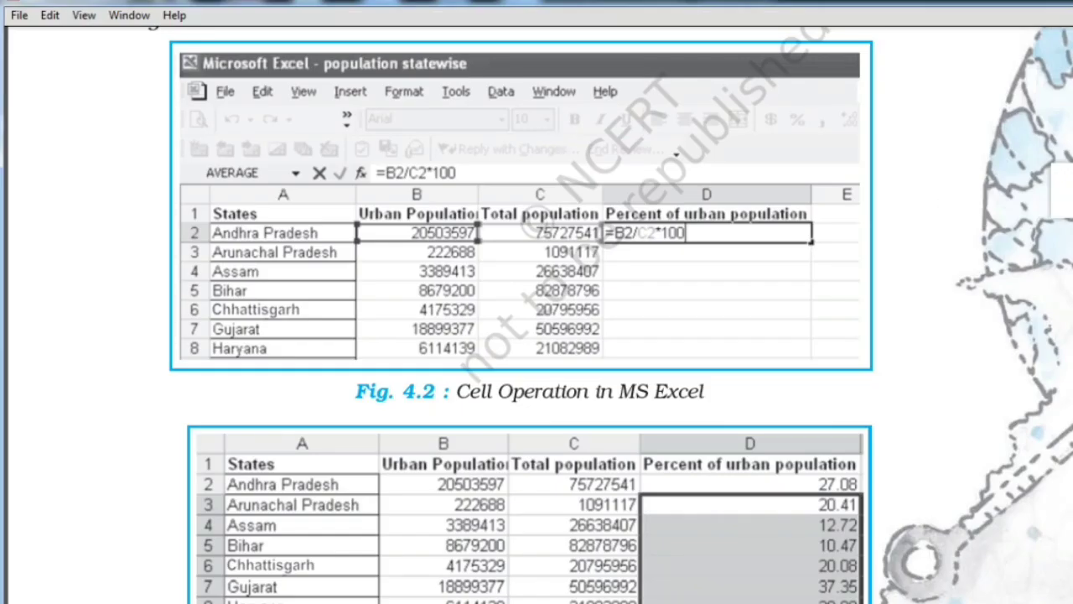
{"action": "scroll", "coordinate": [537, 336], "scroll_direction": "down", "scroll_amount": 8}
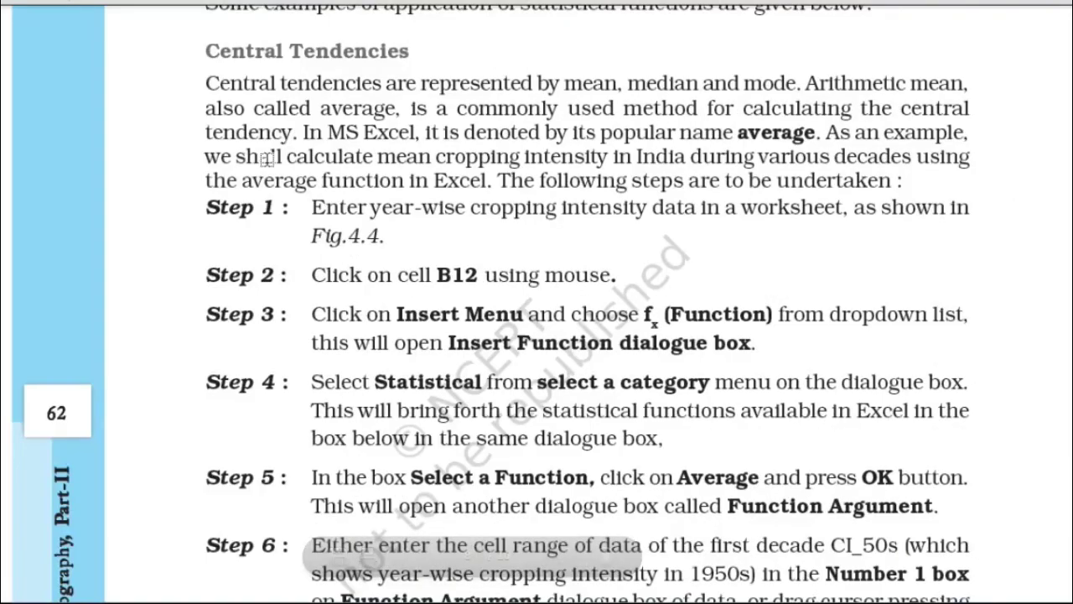
{"action": "left_click_drag", "start_coordinate": [205, 51], "coordinate": [401, 53]}
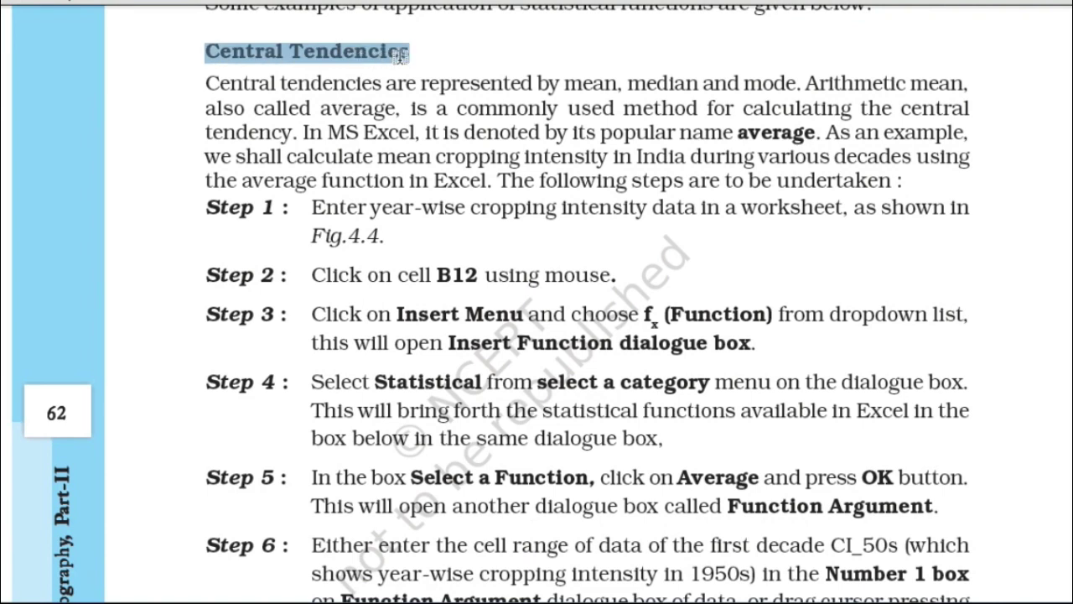